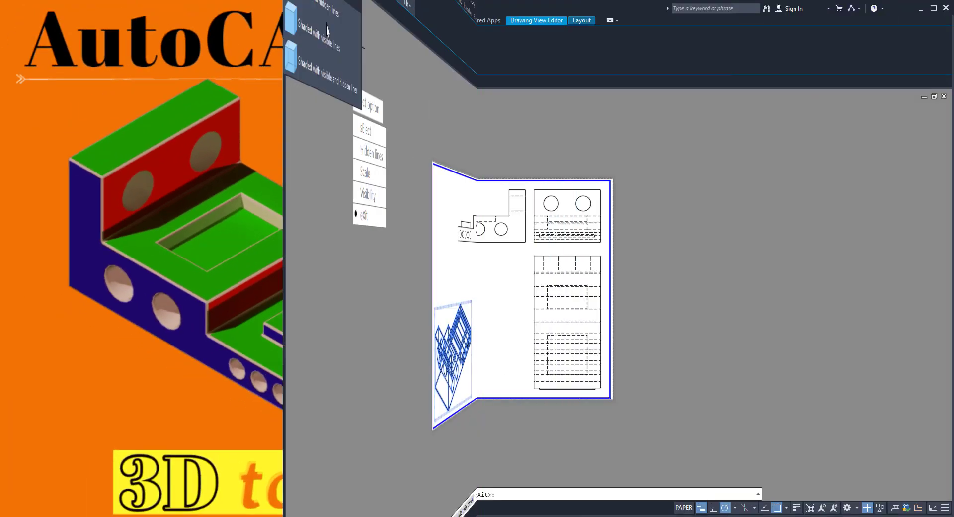
Finish the current view edit and place a base view of the 3D model at the sheet's top-right
{"action": "key", "text": "Down"}
{"action": "key", "text": "Return"}
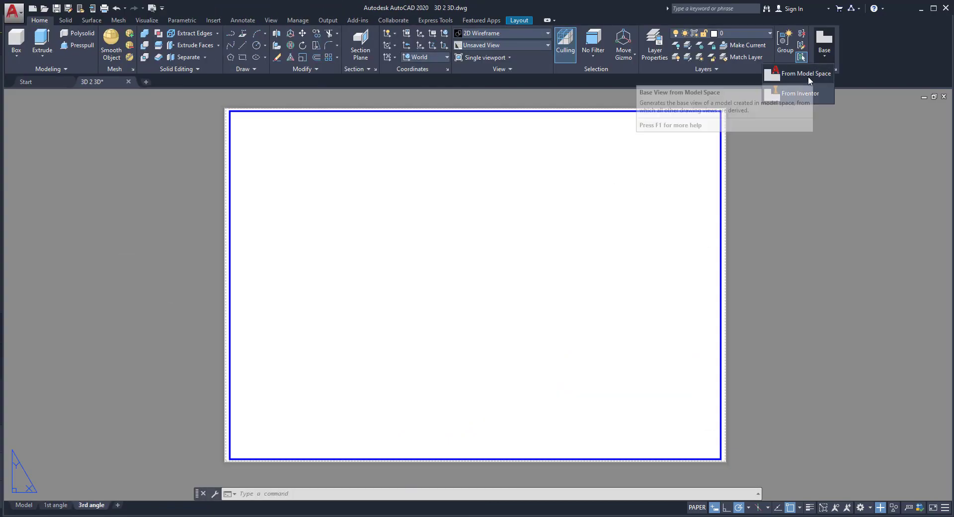
{"action": "left_click", "coordinate": [807, 76]}
{"action": "left_click", "coordinate": [652, 168]}
{"action": "left_click", "coordinate": [681, 282]}
Add projected views below and left of the base view, plus an isometric view
{"action": "left_click", "coordinate": [625, 326]}
{"action": "left_click", "coordinate": [485, 181]}
{"action": "scroll", "coordinate": [485, 181], "scroll_direction": "down", "scroll_amount": 3}
{"action": "middle_click_drag", "start_coordinate": [449, 227], "coordinate": [383, 297]}
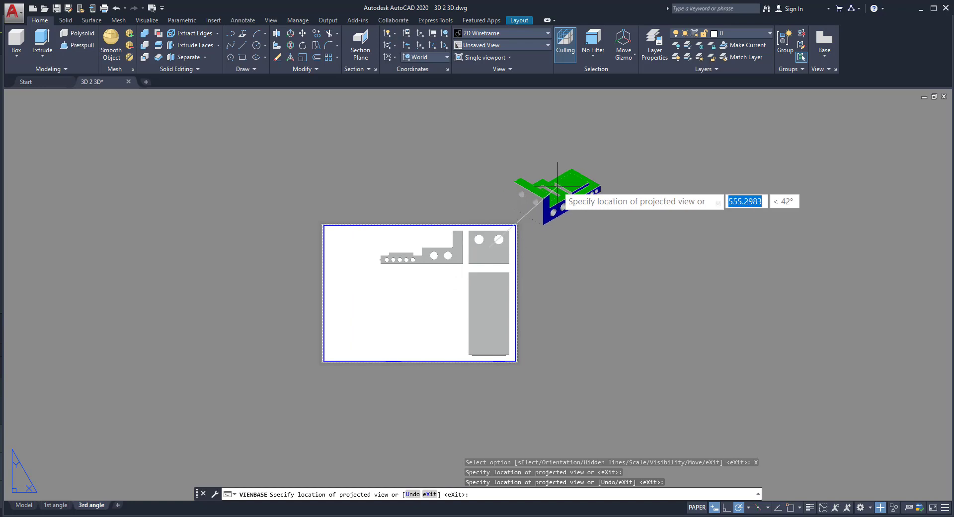
{"action": "left_click", "coordinate": [557, 196]}
{"action": "key", "text": "Return"}
{"action": "scroll", "coordinate": [349, 295], "scroll_direction": "up", "scroll_amount": 2}
Move the isometric view to the sheet's bottom-left corner
{"action": "left_click", "coordinate": [665, 125]}
{"action": "left_click", "coordinate": [676, 135]}
{"action": "left_click", "coordinate": [390, 337]}
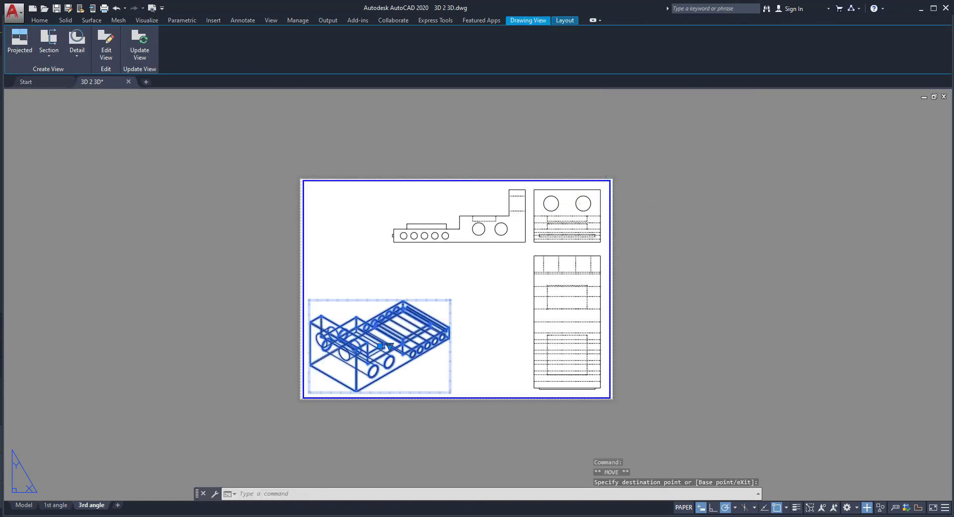
{"action": "left_click", "coordinate": [106, 50]}
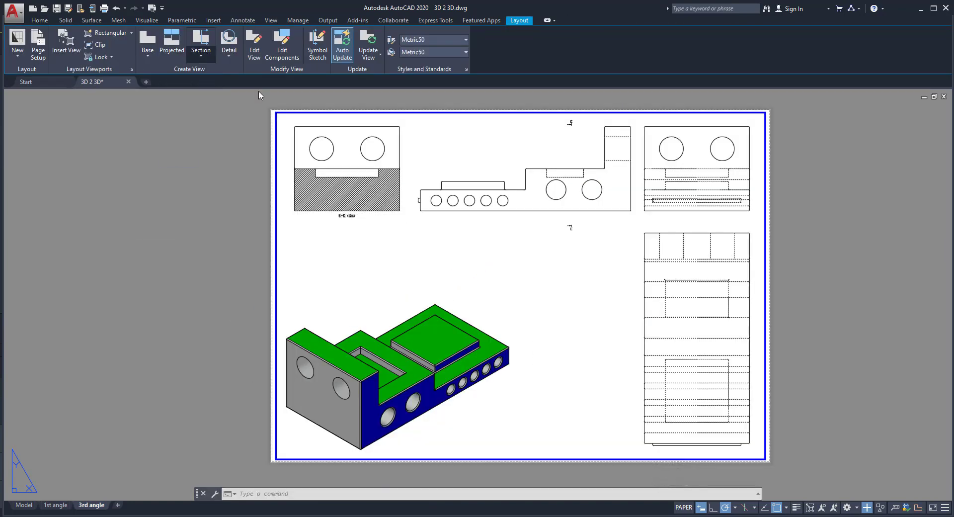
Create hatched full section view E-E from the tall right-hand view and stretch it beside its parent
{"action": "left_click", "coordinate": [201, 49]}
{"action": "left_click", "coordinate": [698, 231]}
{"action": "left_click", "coordinate": [697, 232]}
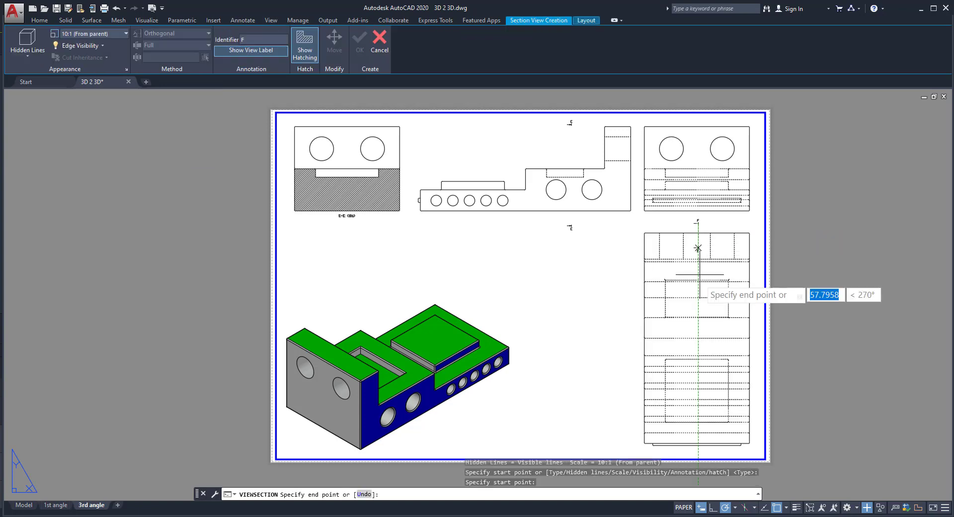
{"action": "left_click", "coordinate": [697, 443]}
{"action": "left_click", "coordinate": [585, 353]}
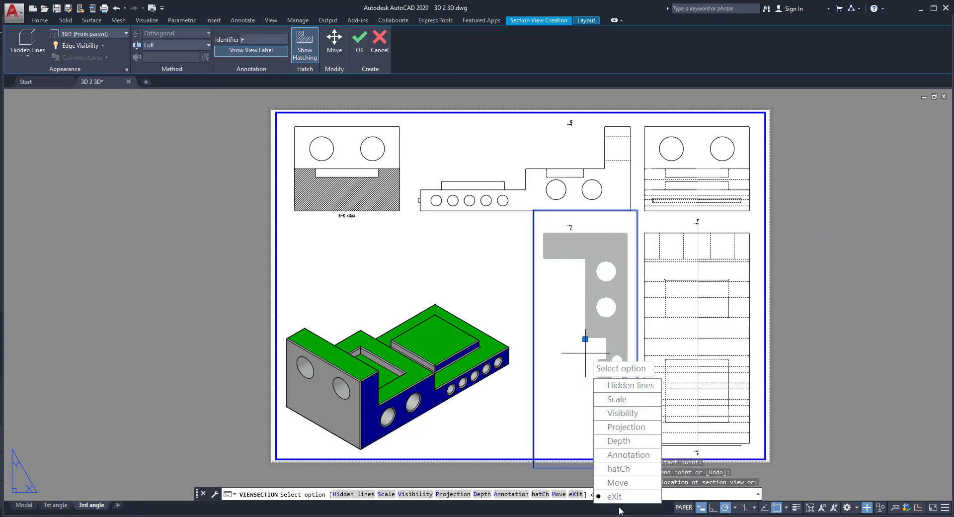
{"action": "key", "text": "Return"}
{"action": "left_click", "coordinate": [586, 249]}
{"action": "left_click", "coordinate": [585, 224]}
{"action": "left_click", "coordinate": [586, 442]}
Add a circular detail view on the sheet
{"action": "right_click", "coordinate": [842, 10]}
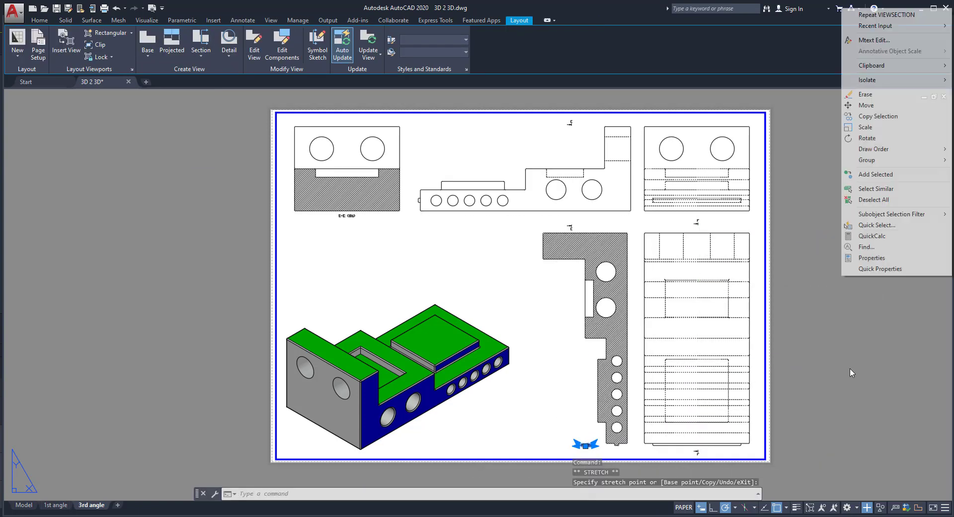
{"action": "left_click", "coordinate": [844, 199]}
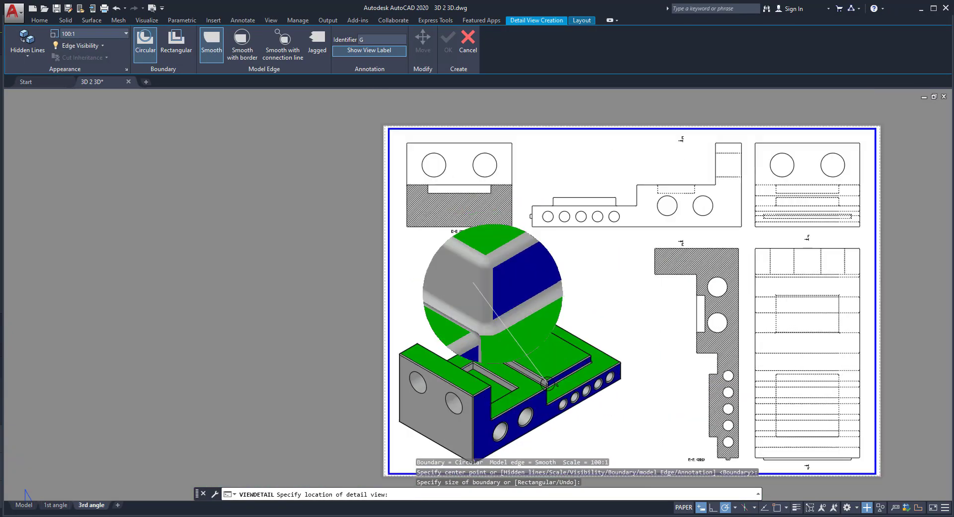
{"action": "left_click", "coordinate": [478, 308]}
{"action": "type", "text": "x"}
{"action": "key", "text": "Return"}
{"action": "scroll", "coordinate": [298, 249], "scroll_direction": "down", "scroll_amount": 2}
{"action": "scroll", "coordinate": [444, 296], "scroll_direction": "up", "scroll_amount": 4}
Rearrange the views, moving the circular detail view to a new spot on the sheet
{"action": "left_click", "coordinate": [444, 296]}
{"action": "left_click", "coordinate": [372, 312]}
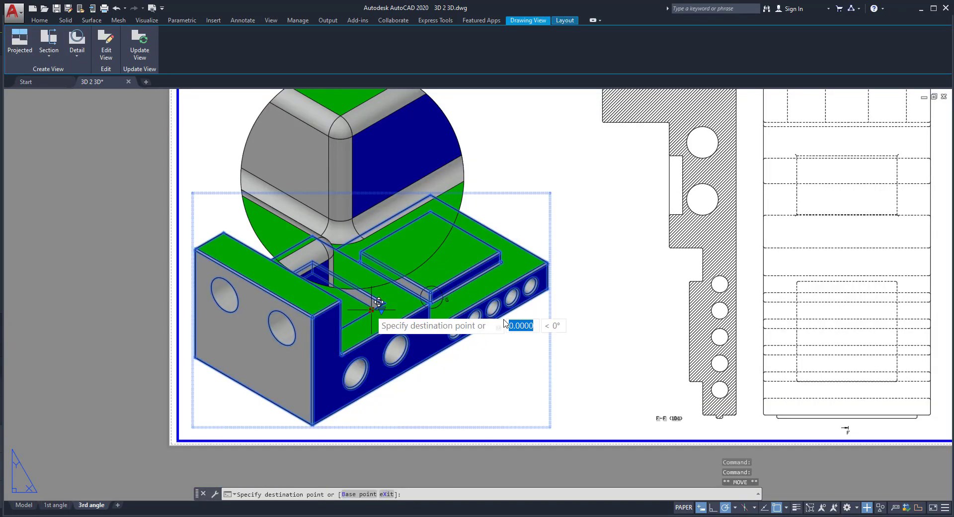
{"action": "scroll", "coordinate": [427, 426], "scroll_direction": "down", "scroll_amount": 2}
{"action": "key", "text": "Escape"}
{"action": "scroll", "coordinate": [423, 229], "scroll_direction": "up", "scroll_amount": 2}
{"action": "left_click", "coordinate": [370, 318]}
{"action": "scroll", "coordinate": [569, 391], "scroll_direction": "up", "scroll_amount": 4}
{"action": "scroll", "coordinate": [569, 391], "scroll_direction": "up", "scroll_amount": 2}
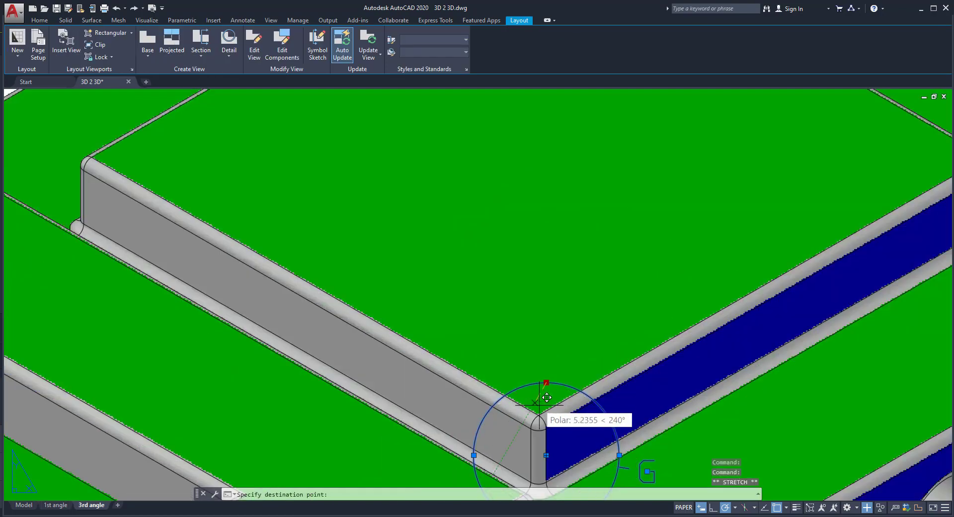
{"action": "scroll", "coordinate": [226, 263], "scroll_direction": "down", "scroll_amount": 5}
{"action": "right_click", "coordinate": [225, 263]}
{"action": "left_click", "coordinate": [266, 338]}
{"action": "scroll", "coordinate": [277, 305], "scroll_direction": "up", "scroll_amount": 3}
{"action": "left_click", "coordinate": [354, 302]}
{"action": "left_click", "coordinate": [500, 275]}
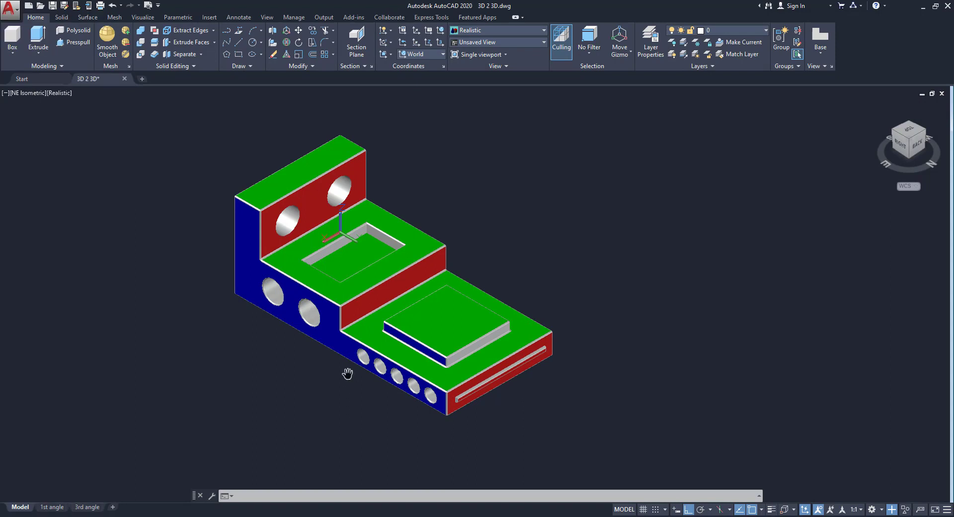
{"action": "middle_click_drag", "start_coordinate": [347, 374], "coordinate": [381, 392]}
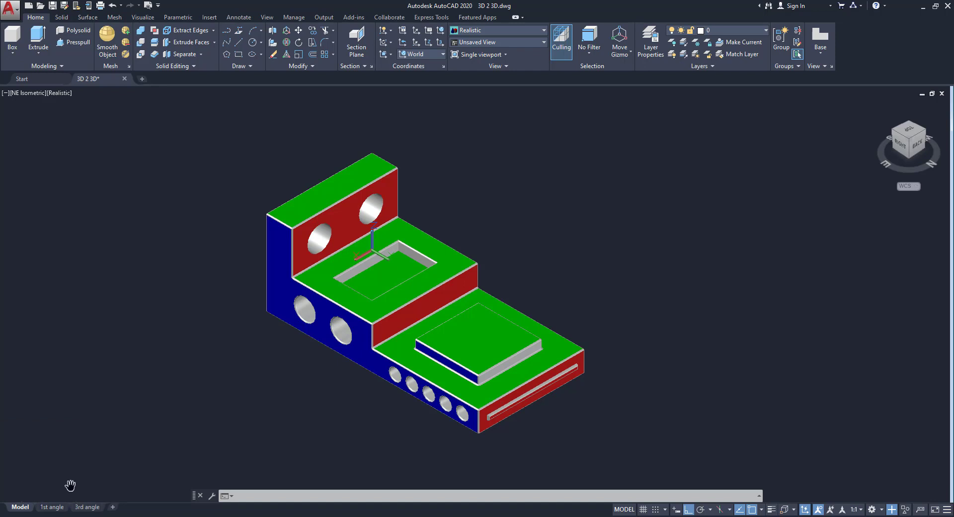
End panning in model space and switch to the empty 1st angle layout tab
{"action": "mouse_move", "coordinate": [53, 508]}
{"action": "middle_click_drag", "start_coordinate": [115, 436], "coordinate": [116, 436]}
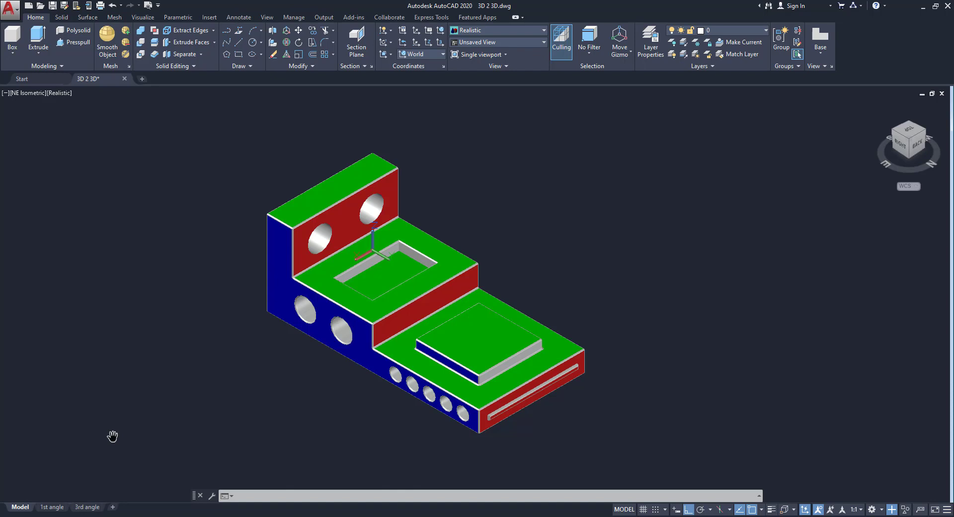
{"action": "key", "text": "Escape"}
{"action": "key", "text": "Escape"}
{"action": "left_click", "coordinate": [53, 507]}
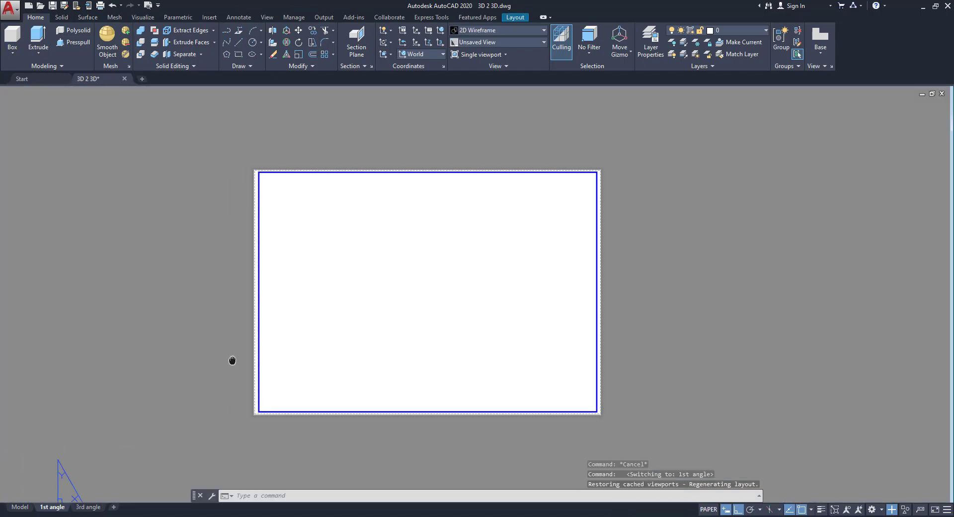
Set the 1st angle layout's drafting standard to First angle projection
{"action": "right_click", "coordinate": [54, 507]}
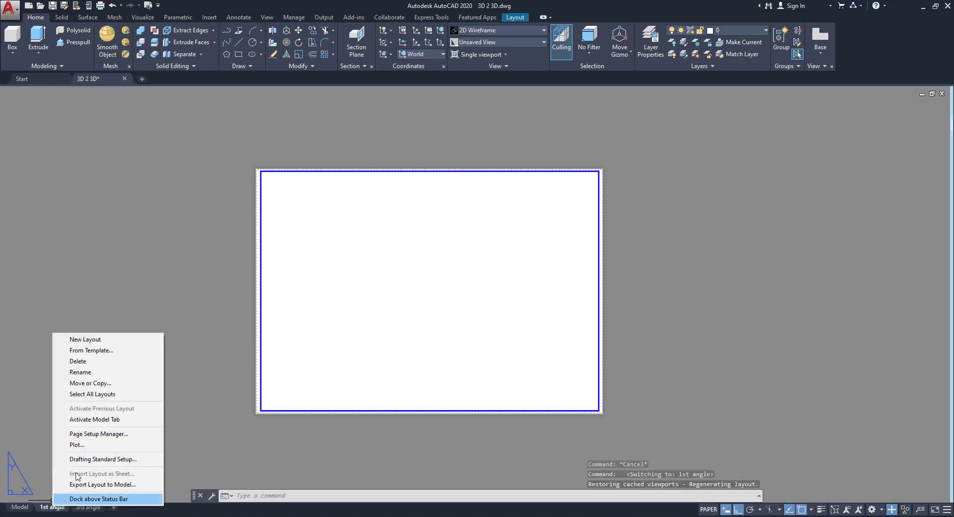
{"action": "left_click", "coordinate": [104, 442]}
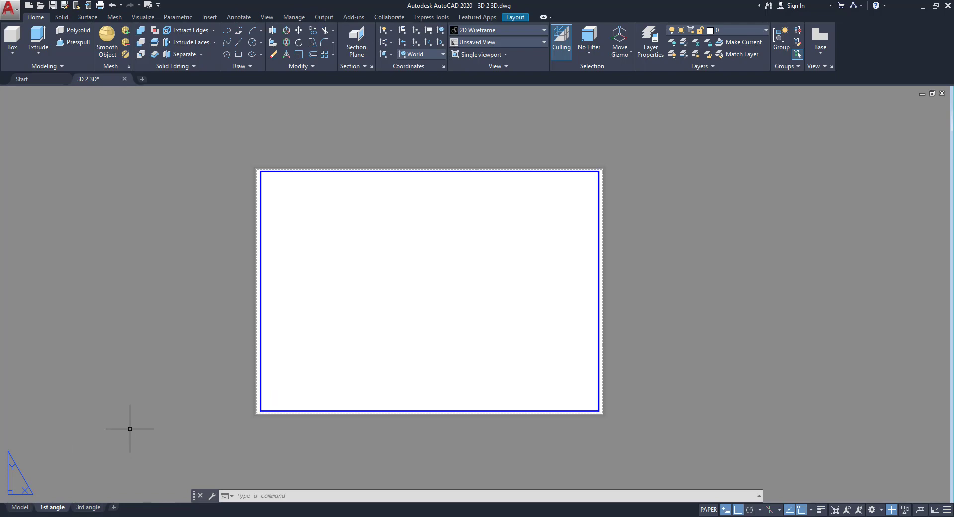
{"action": "right_click", "coordinate": [51, 507]}
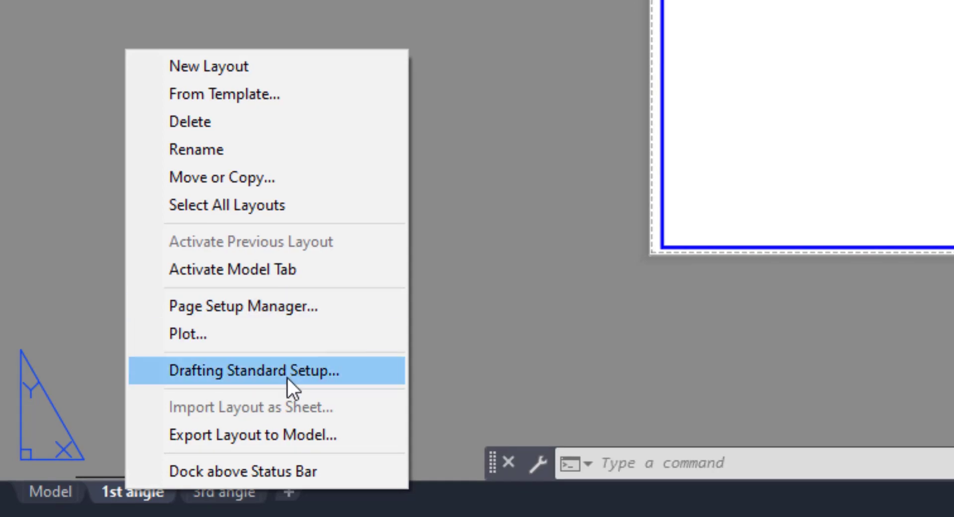
{"action": "left_click", "coordinate": [291, 376]}
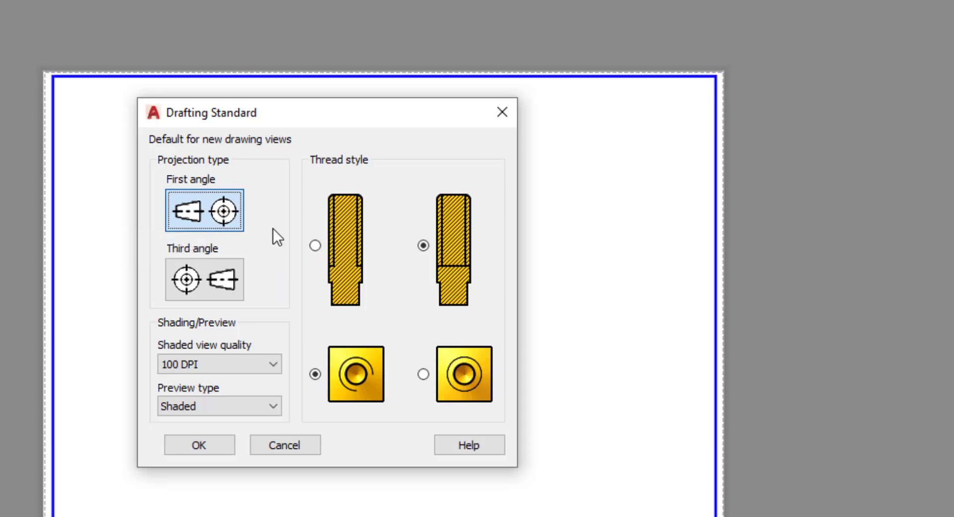
{"action": "left_click", "coordinate": [199, 445]}
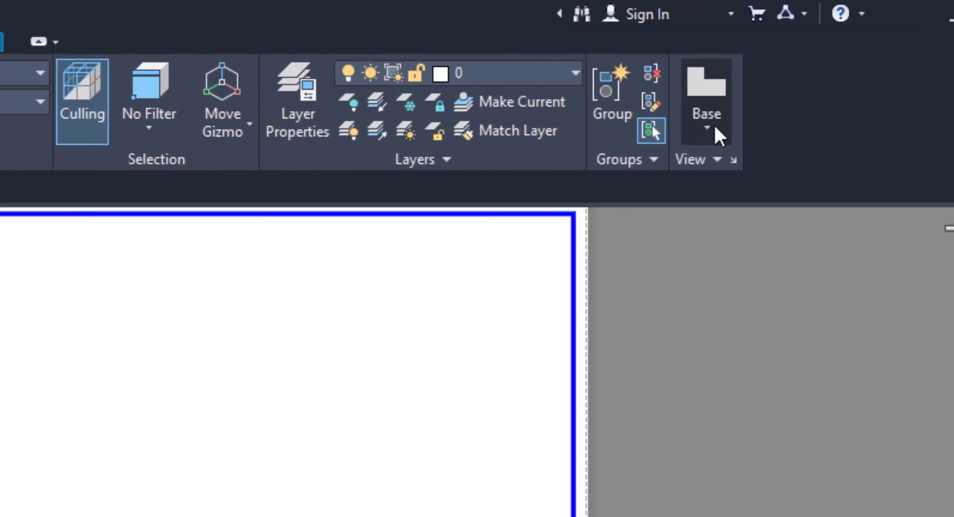
Place a 10:1 base view of the block from model space near the sheet centre, skipping projected views
{"action": "left_click", "coordinate": [713, 129]}
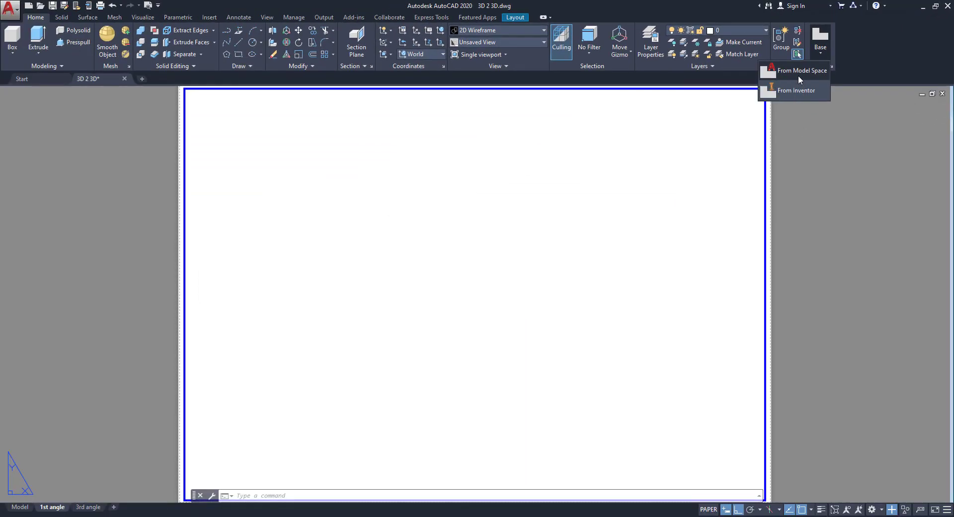
{"action": "left_click", "coordinate": [797, 76]}
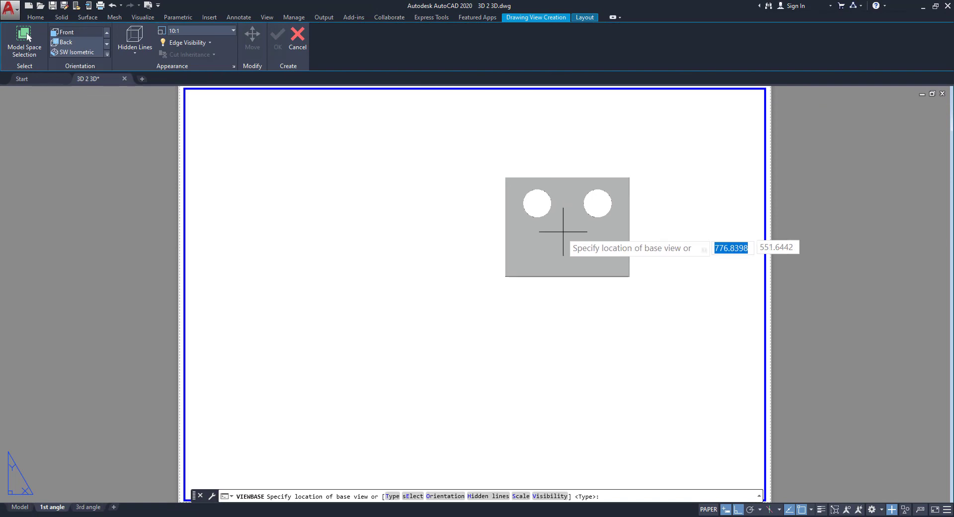
{"action": "mouse_move", "coordinate": [519, 265]}
{"action": "middle_mouse_down"}
{"action": "mouse_move", "coordinate": [523, 240]}
{"action": "mouse_move", "coordinate": [514, 238]}
{"action": "middle_mouse_up"}
{"action": "scroll", "coordinate": [514, 237], "scroll_direction": "down", "scroll_amount": 3}
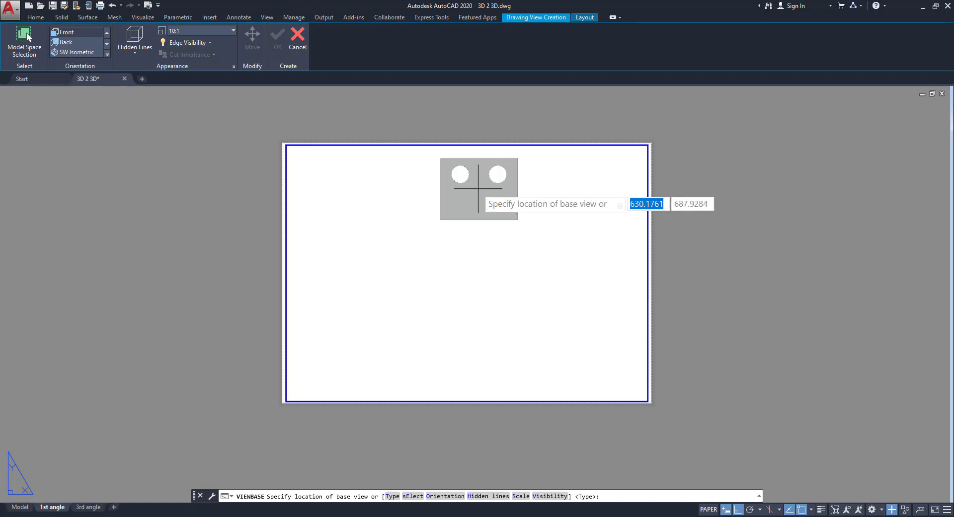
{"action": "left_click", "coordinate": [476, 257]}
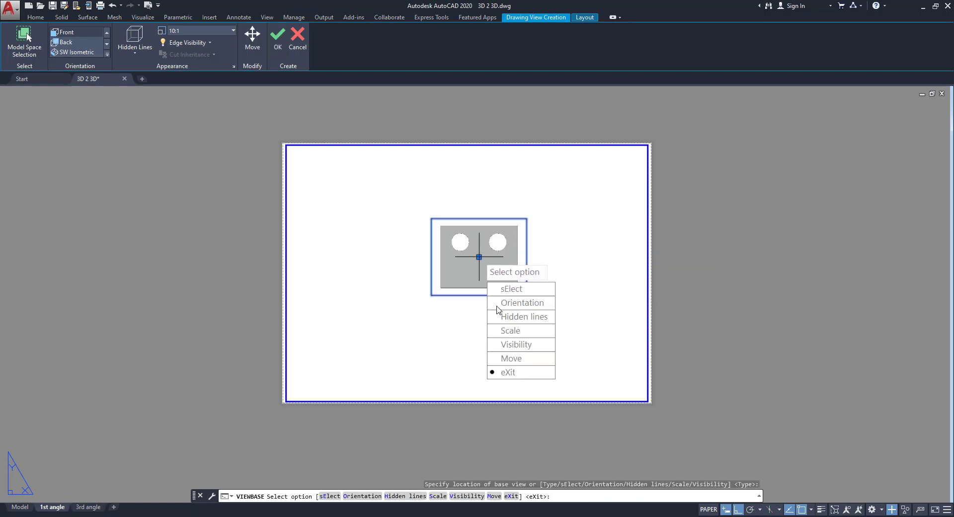
{"action": "left_click", "coordinate": [508, 376]}
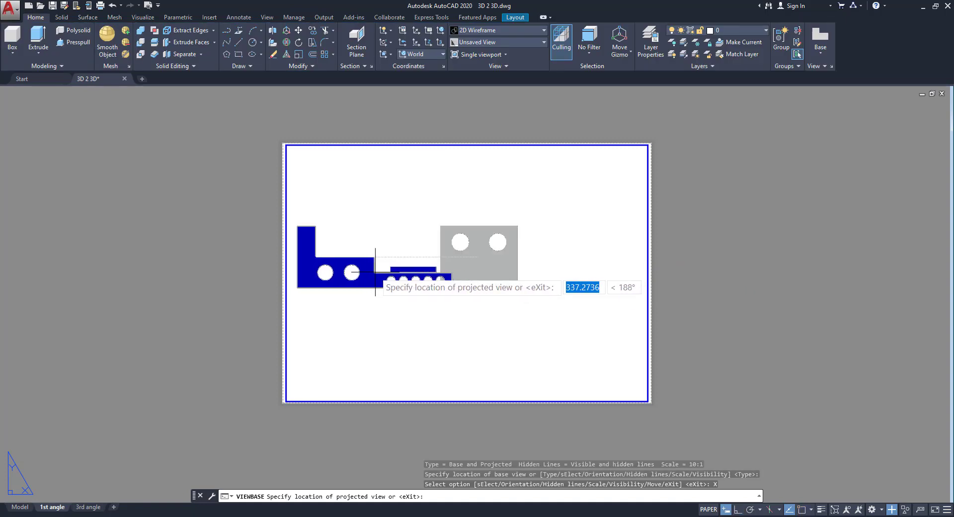
{"action": "key", "text": "Return"}
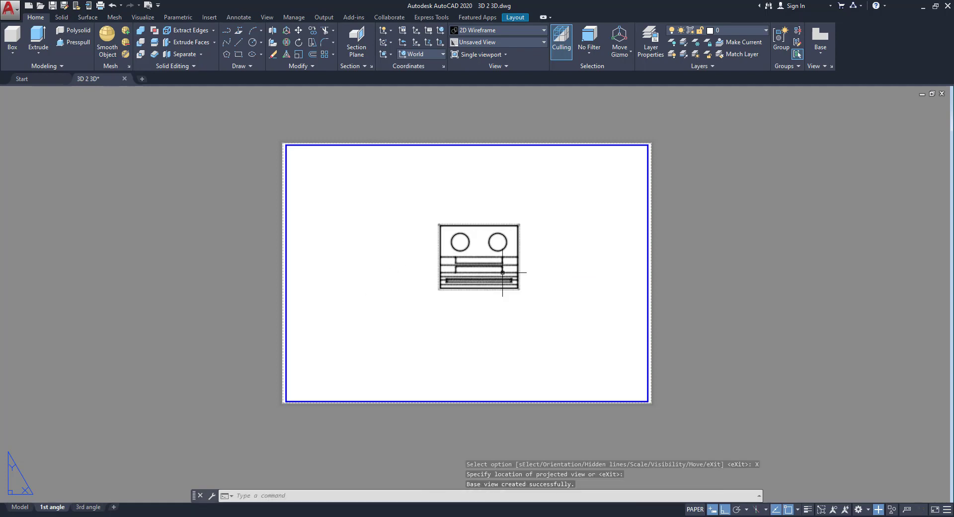
Move the front base view further right on the sheet
{"action": "scroll", "coordinate": [505, 277], "scroll_direction": "up", "scroll_amount": 2}
{"action": "scroll", "coordinate": [452, 245], "scroll_direction": "up", "scroll_amount": 5}
{"action": "scroll", "coordinate": [426, 187], "scroll_direction": "down", "scroll_amount": 3}
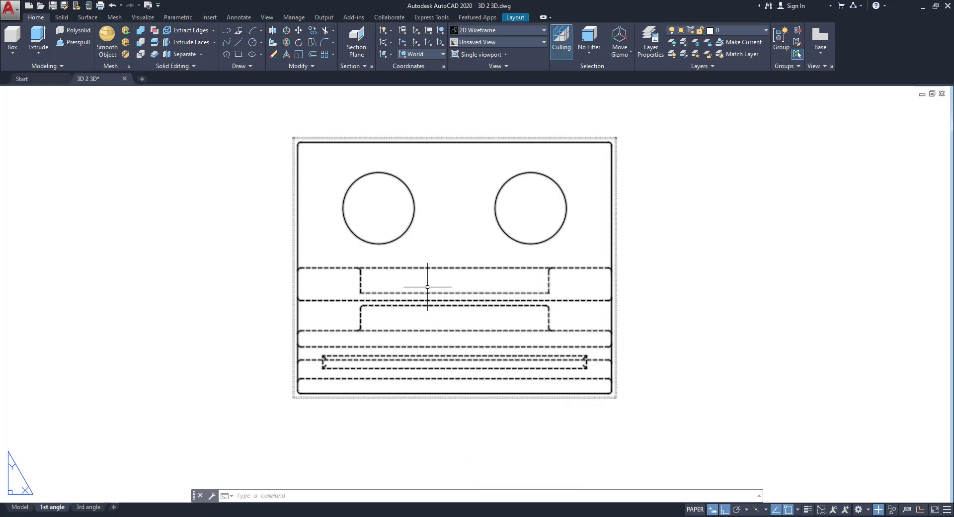
{"action": "scroll", "coordinate": [318, 318], "scroll_direction": "down", "scroll_amount": 2}
{"action": "scroll", "coordinate": [502, 199], "scroll_direction": "down", "scroll_amount": 1}
{"action": "left_click", "coordinate": [494, 207]}
{"action": "left_click", "coordinate": [434, 255]}
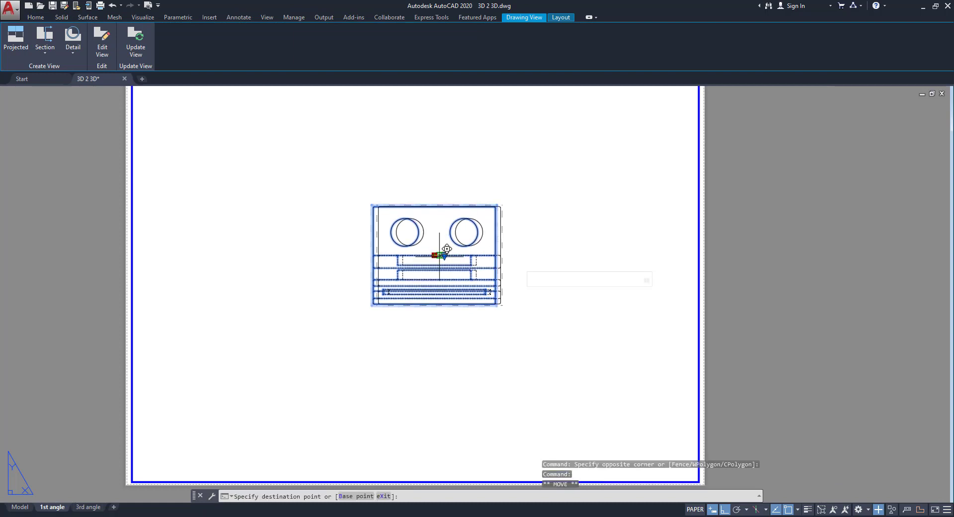
{"action": "left_click", "coordinate": [547, 255]}
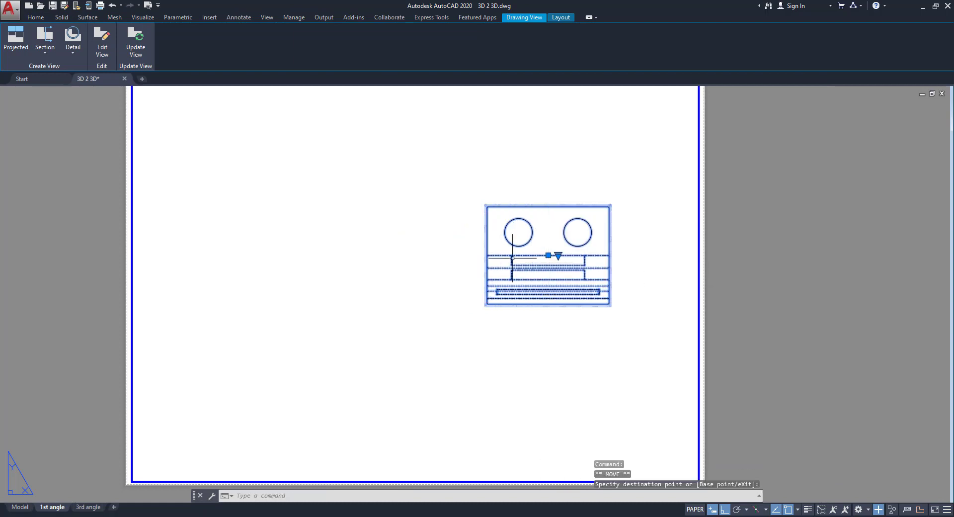
Set the base view's scale to 8:1 after trying 2:1
{"action": "left_click", "coordinate": [558, 255]}
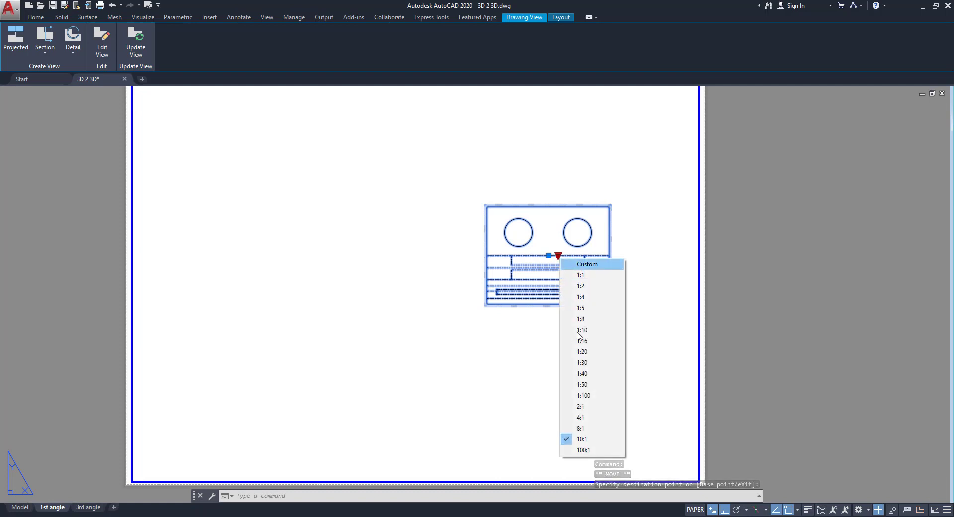
{"action": "left_click", "coordinate": [584, 428]}
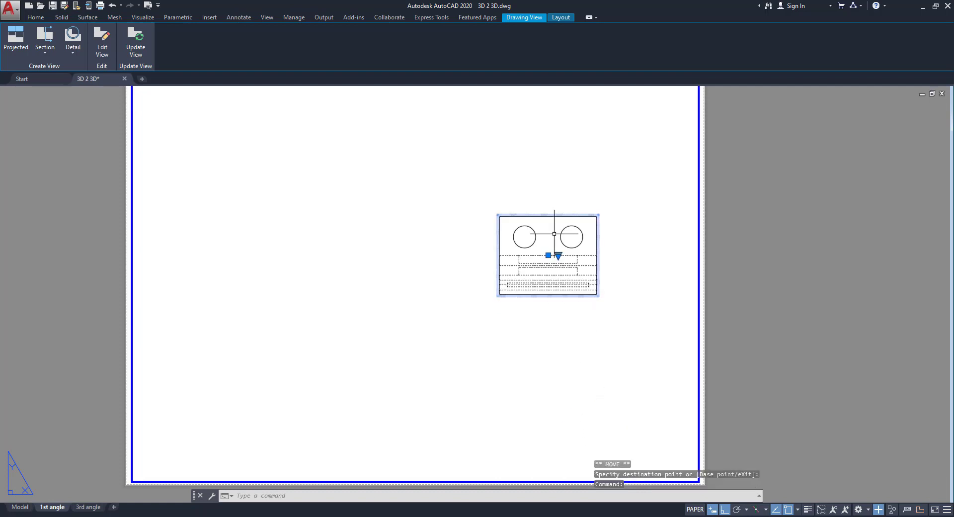
{"action": "left_click", "coordinate": [558, 255]}
{"action": "left_click", "coordinate": [578, 406]}
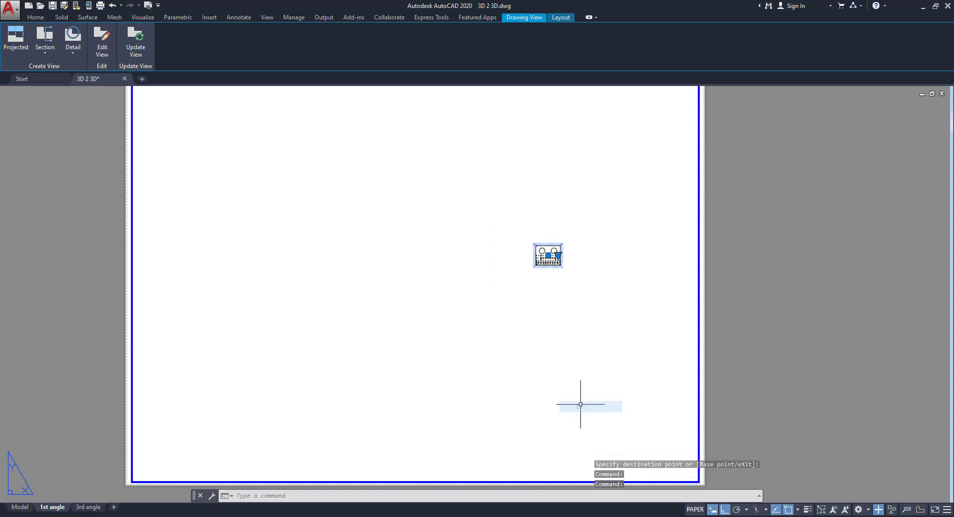
{"action": "left_click", "coordinate": [558, 255]}
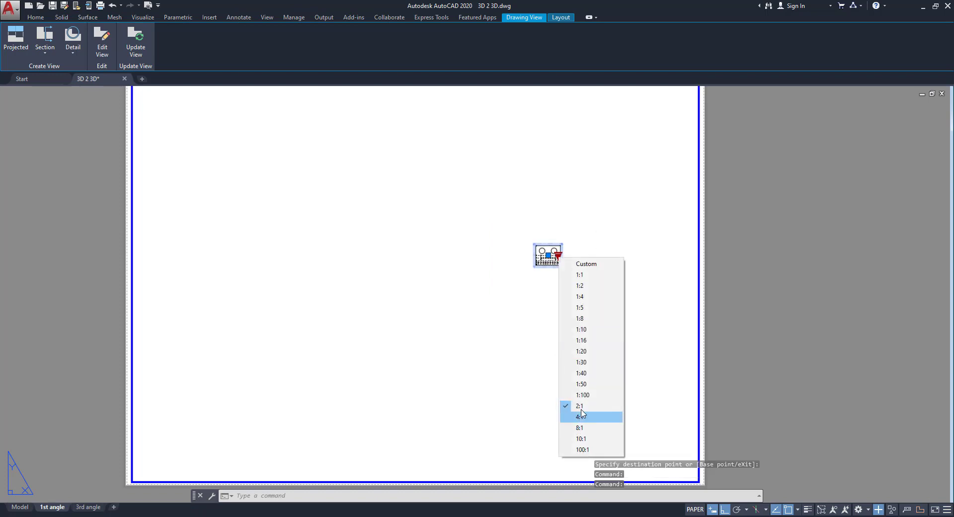
{"action": "left_click", "coordinate": [579, 427]}
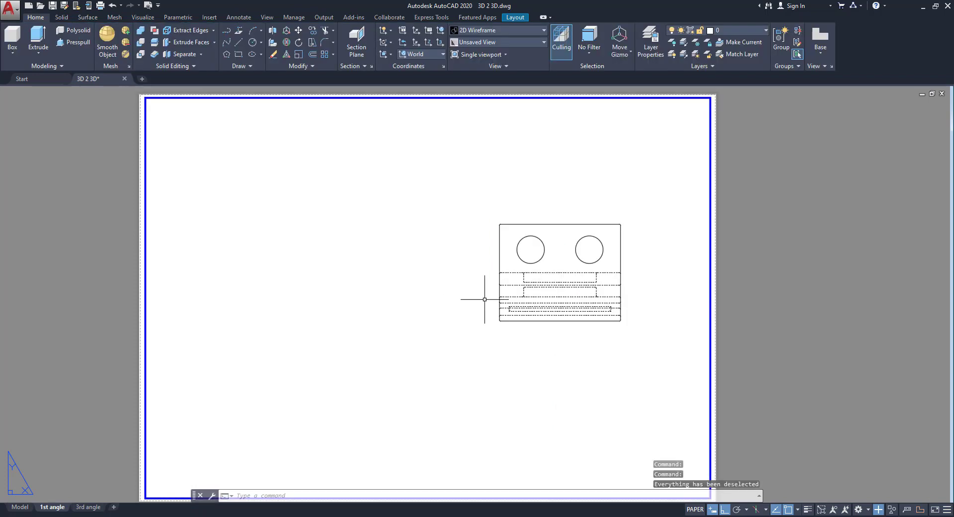
{"action": "scroll", "coordinate": [442, 305], "scroll_direction": "down", "scroll_amount": 3}
{"action": "scroll", "coordinate": [441, 306], "scroll_direction": "up", "scroll_amount": 3}
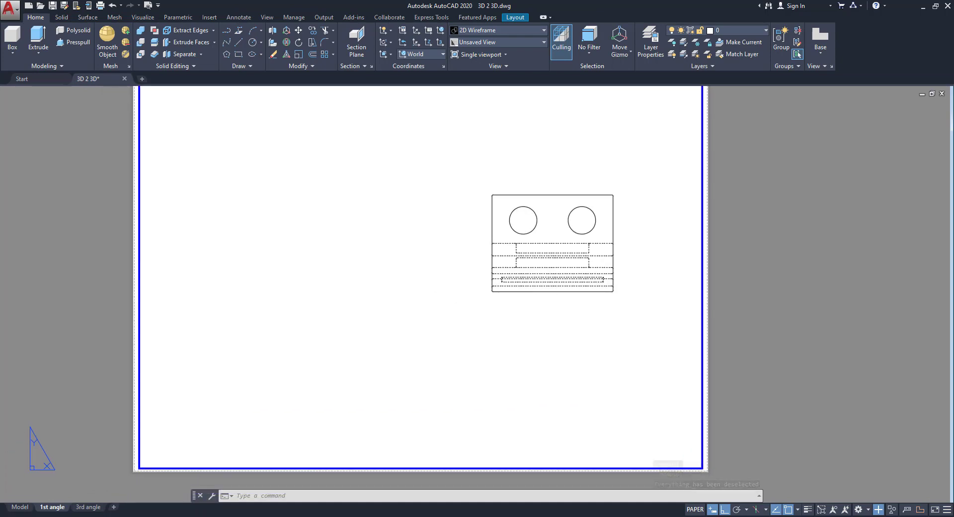
{"action": "left_click", "coordinate": [517, 210]}
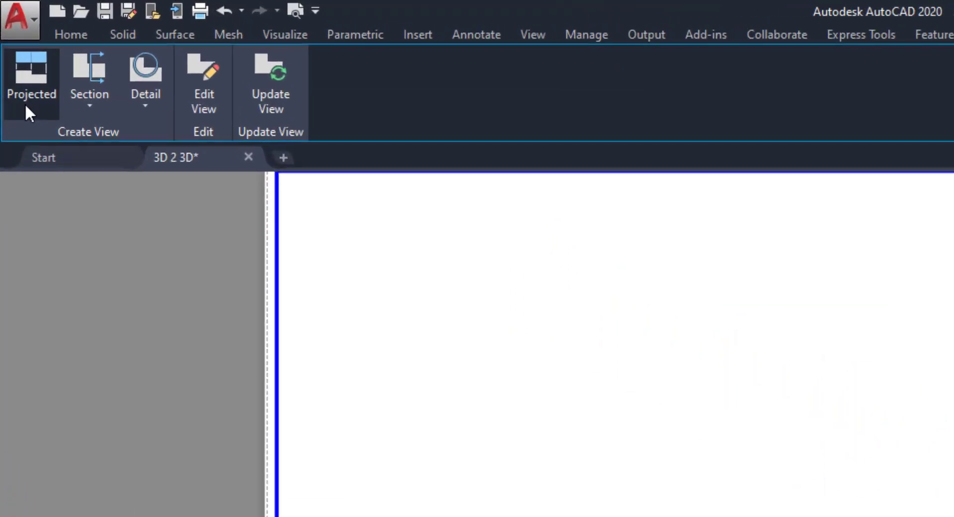
Project a side view left of the base view, then window-select both views
{"action": "left_click", "coordinate": [26, 106]}
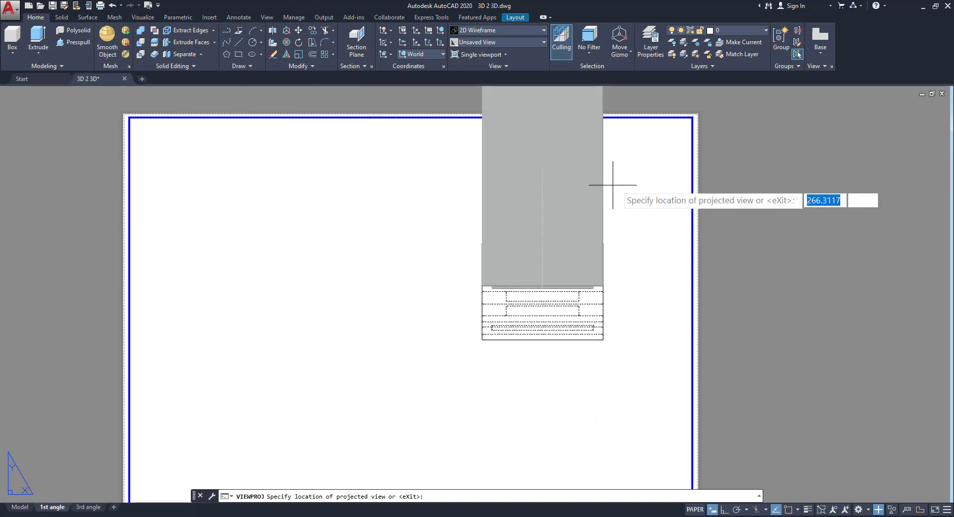
{"action": "scroll", "coordinate": [689, 281], "scroll_direction": "down", "scroll_amount": 2}
{"action": "middle_click_drag", "start_coordinate": [710, 297], "coordinate": [675, 260]}
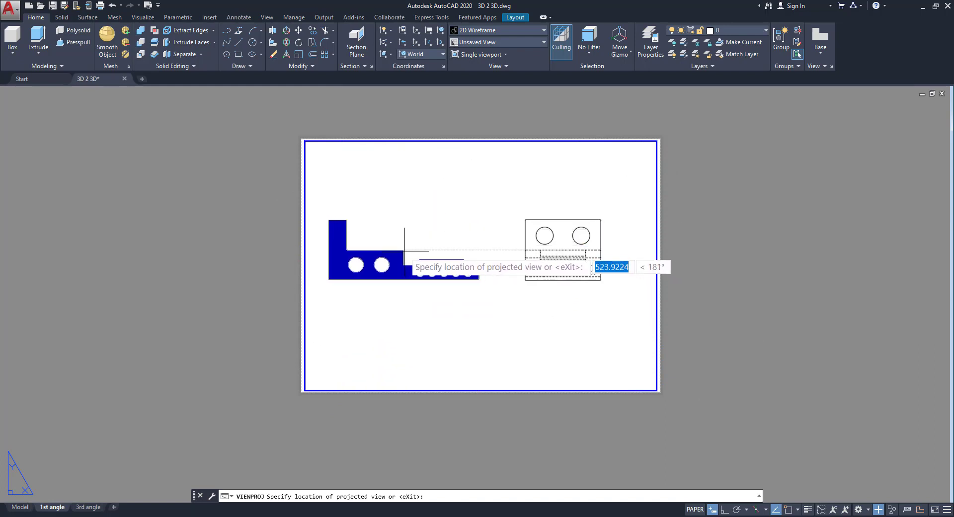
{"action": "left_click", "coordinate": [401, 250]}
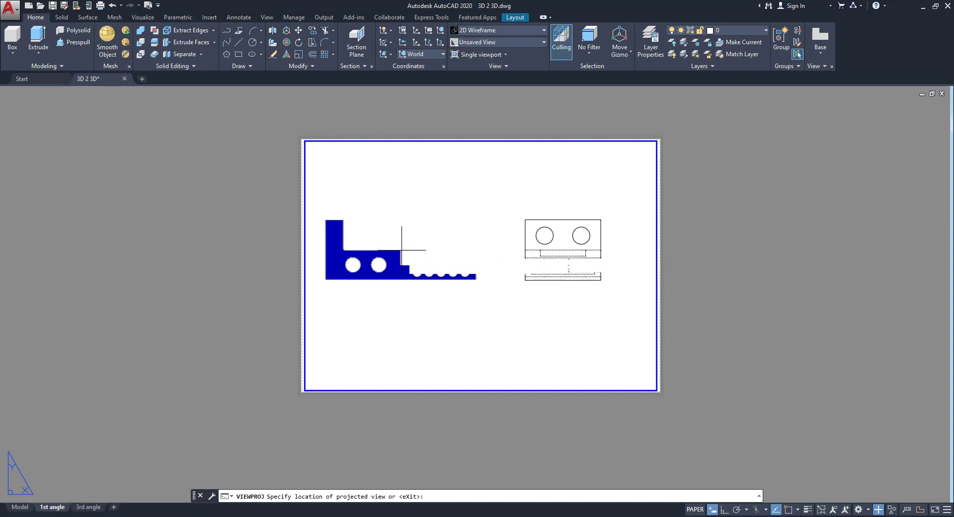
{"action": "key", "text": "Return"}
{"action": "middle_click_drag", "start_coordinate": [498, 289], "coordinate": [458, 330]}
{"action": "left_click", "coordinate": [510, 243]}
{"action": "left_click", "coordinate": [380, 328]}
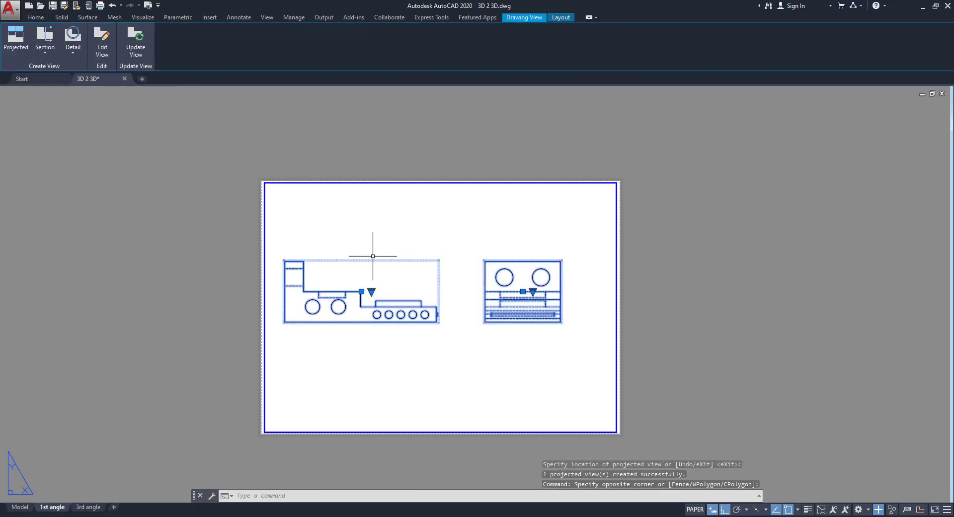
Move both selected views higher on the sheet with the M command
{"action": "type", "text": "m"}
{"action": "key", "text": "Return"}
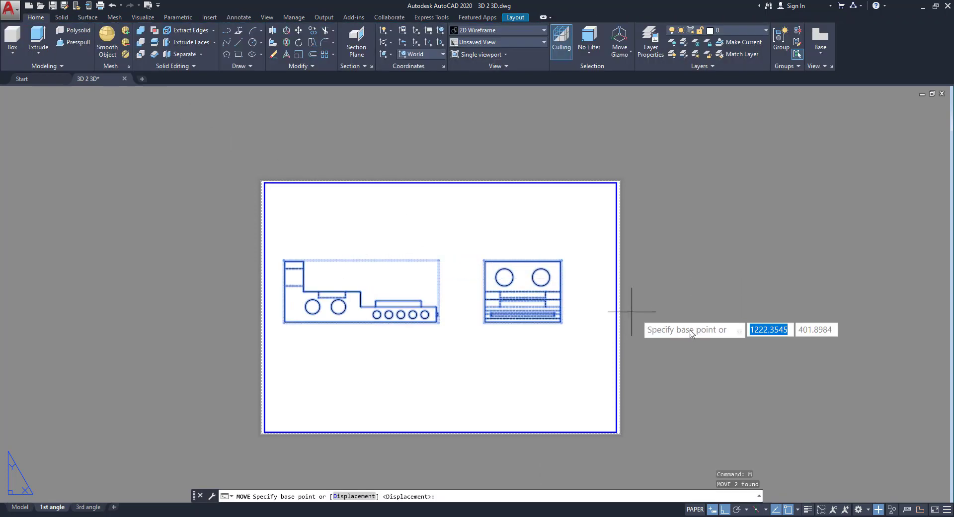
{"action": "left_click", "coordinate": [693, 293]}
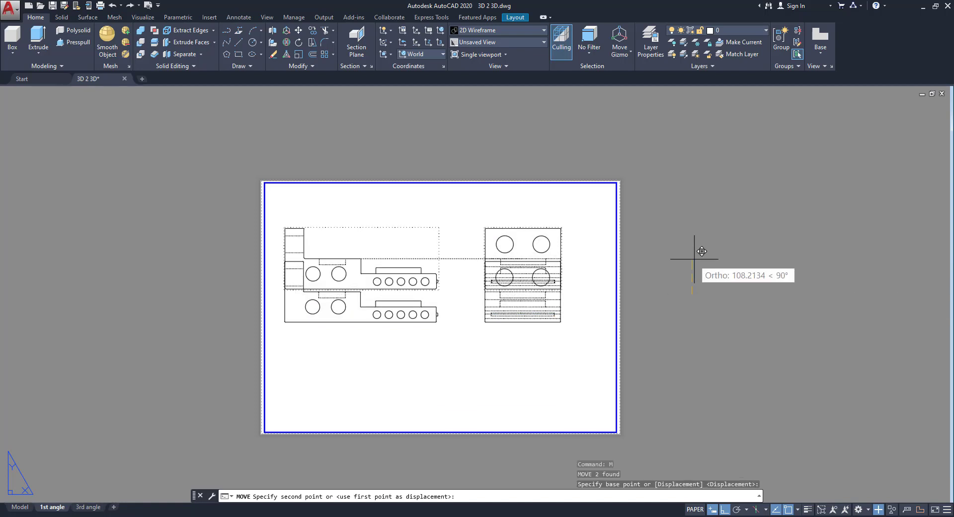
{"action": "left_click", "coordinate": [696, 221]}
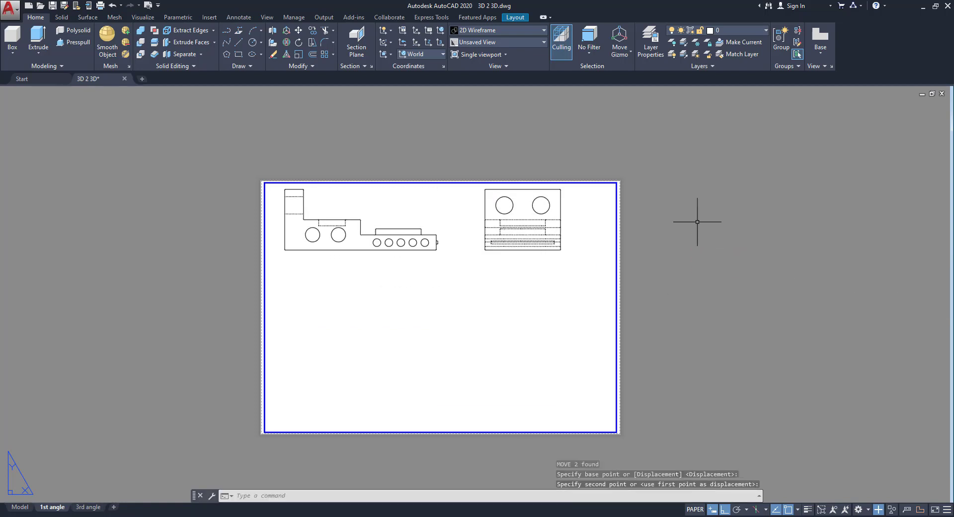
Project a new view below the right-hand view
{"action": "left_click", "coordinate": [543, 251]}
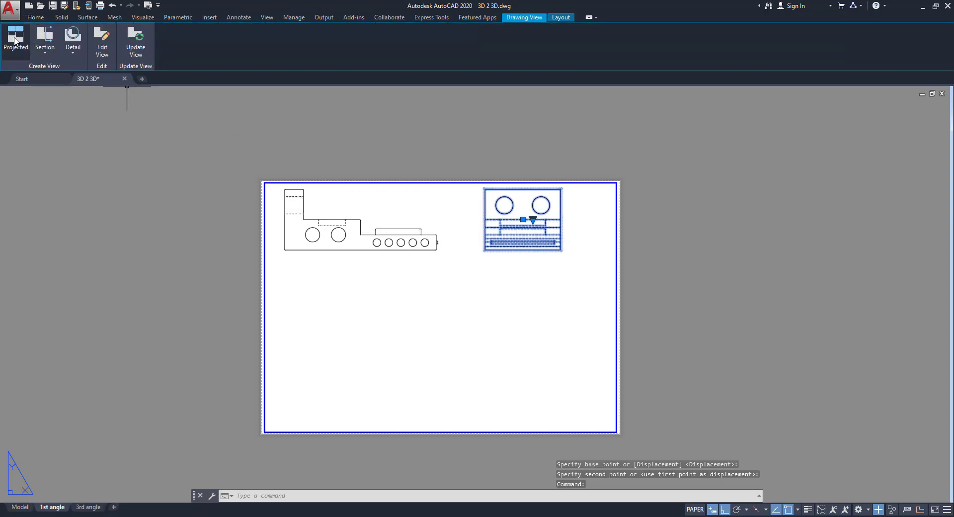
{"action": "left_click", "coordinate": [15, 39]}
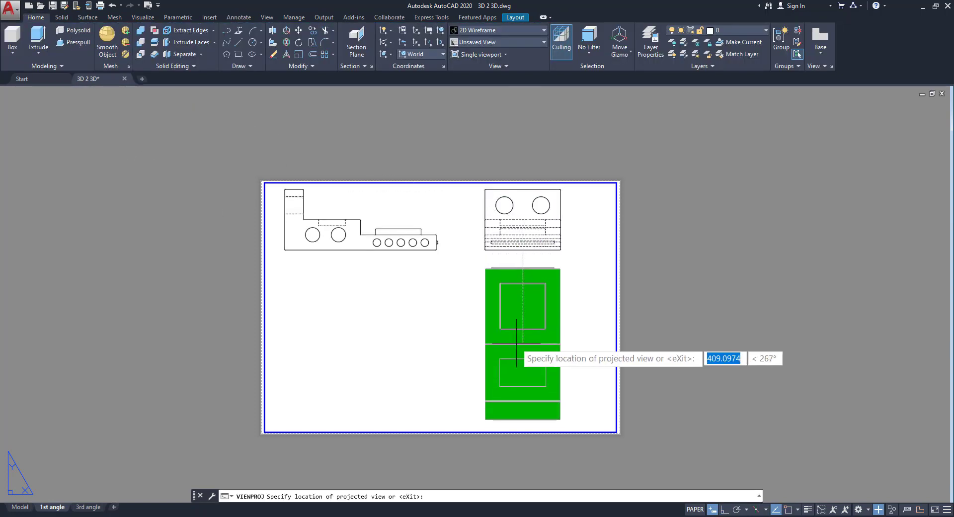
{"action": "left_click", "coordinate": [516, 342]}
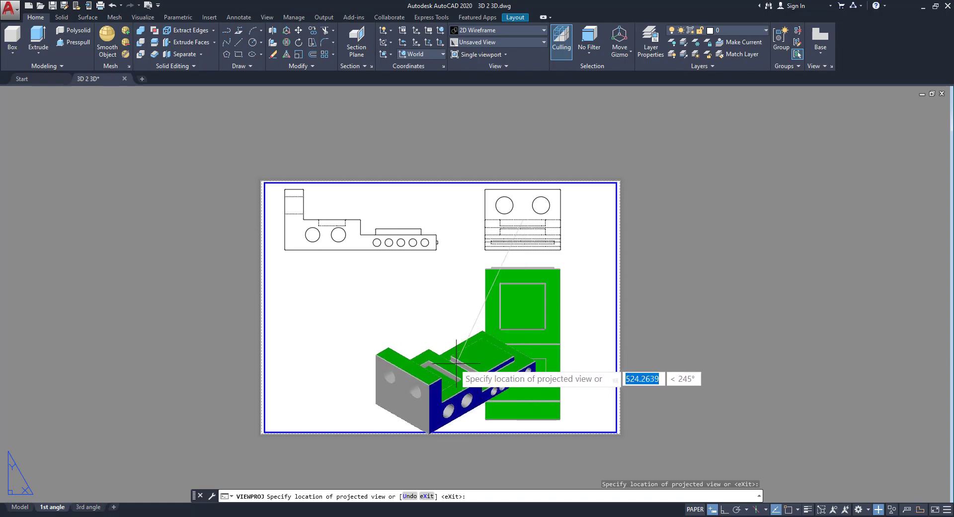
{"action": "key", "text": "Return"}
{"action": "scroll", "coordinate": [432, 366], "scroll_direction": "up", "scroll_amount": 3}
{"action": "scroll", "coordinate": [516, 366], "scroll_direction": "down", "scroll_amount": 3}
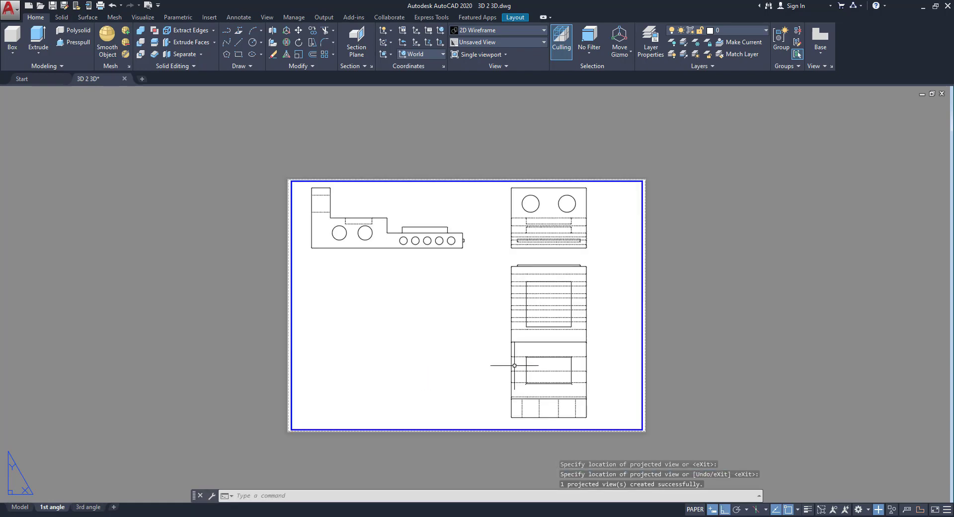
{"action": "middle_click_drag", "start_coordinate": [558, 368], "coordinate": [561, 381]}
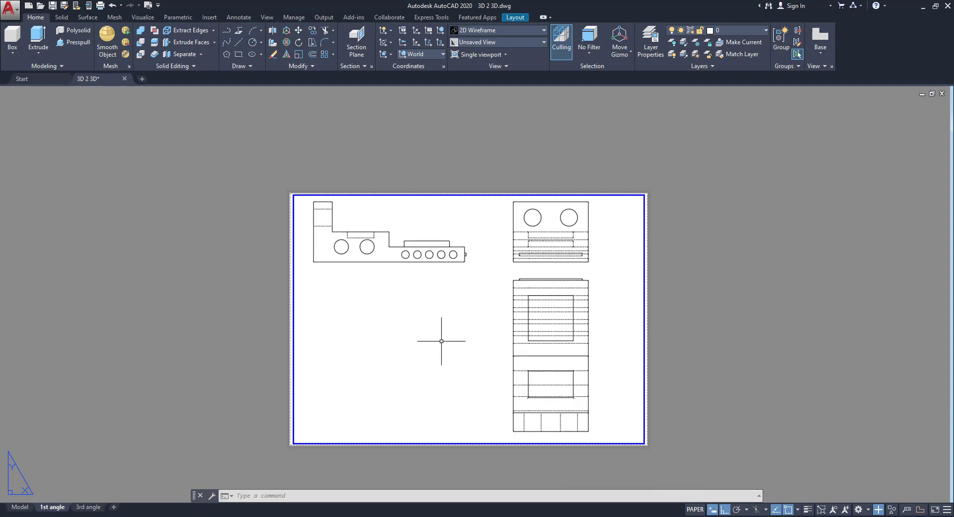
{"action": "left_click", "coordinate": [519, 261]}
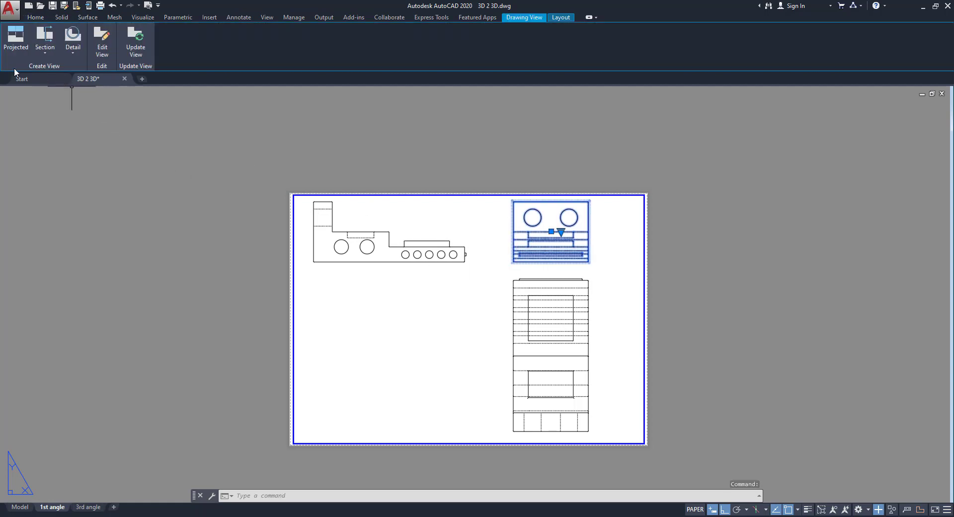
Project an isometric view from the top-right view into the sheet's lower-left area
{"action": "left_click", "coordinate": [16, 51]}
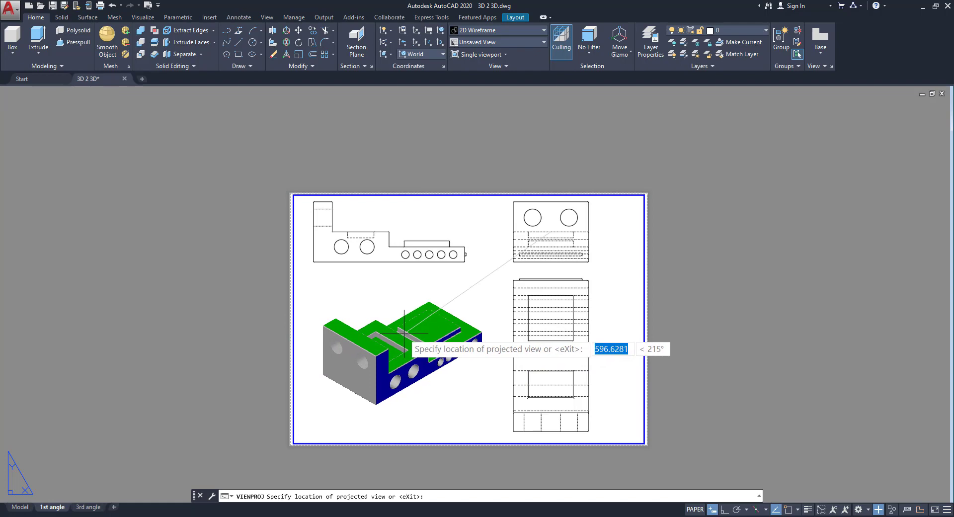
{"action": "left_click", "coordinate": [404, 333]}
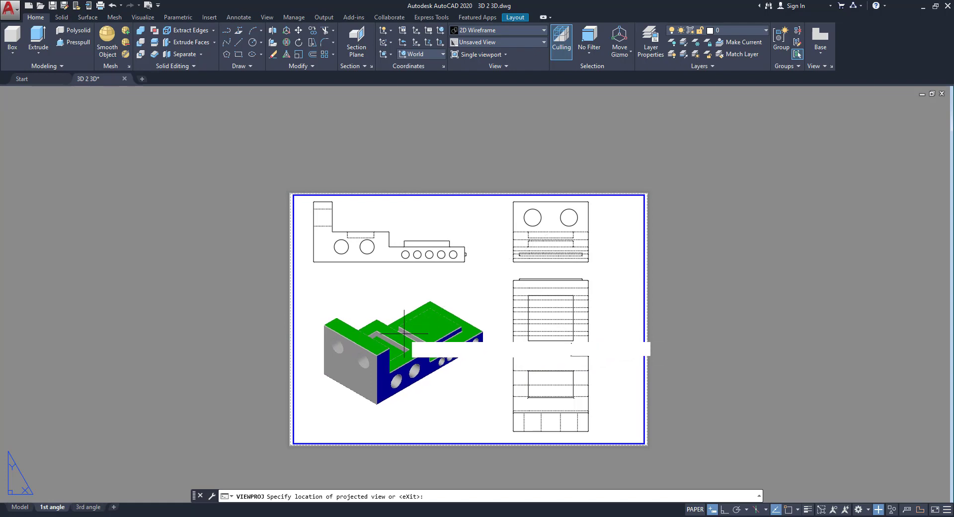
{"action": "key", "text": "Return"}
{"action": "scroll", "coordinate": [368, 370], "scroll_direction": "up", "scroll_amount": 2}
{"action": "scroll", "coordinate": [486, 316], "scroll_direction": "up", "scroll_amount": 3}
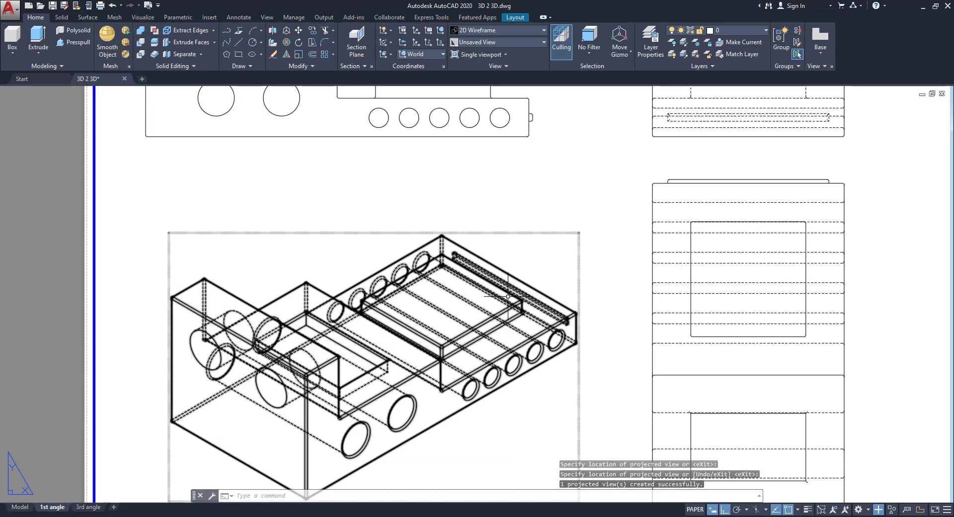
{"action": "scroll", "coordinate": [444, 326], "scroll_direction": "down", "scroll_amount": 3}
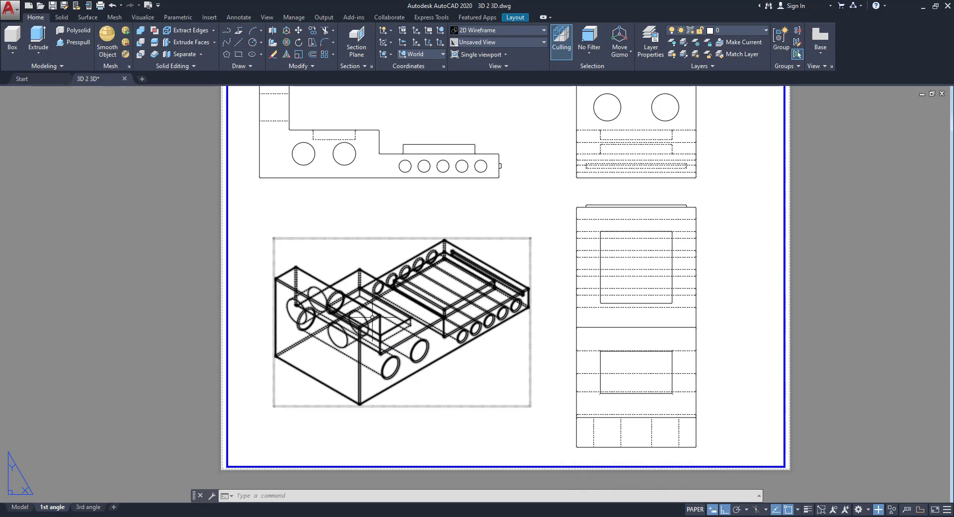
Set the isometric view's style to Shaded with visible and hidden lines
{"action": "left_click", "coordinate": [361, 320]}
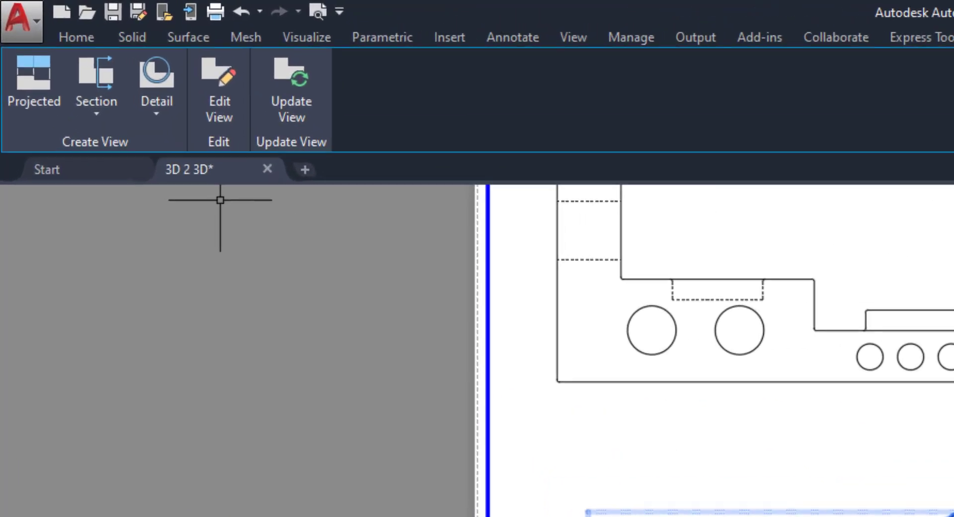
{"action": "left_click", "coordinate": [230, 119]}
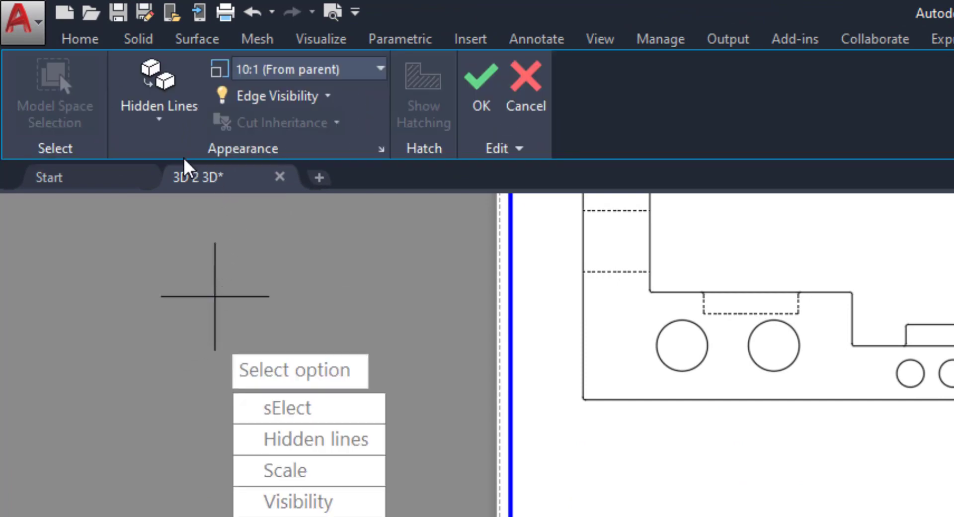
{"action": "left_click", "coordinate": [166, 127]}
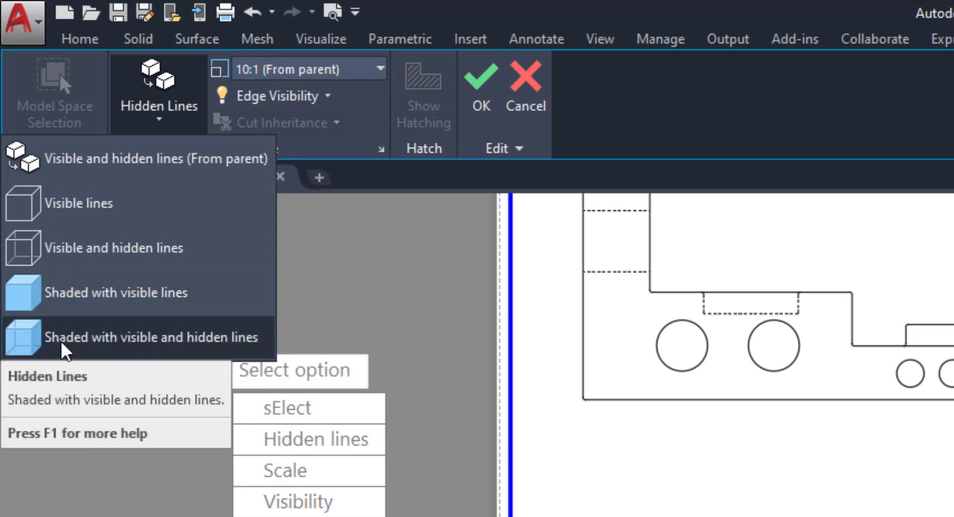
{"action": "left_click", "coordinate": [104, 343]}
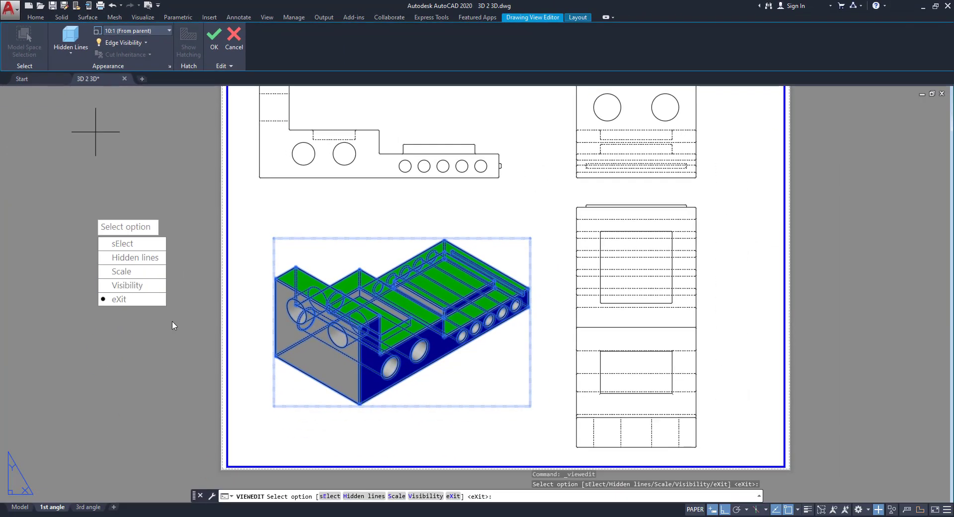
{"action": "left_click", "coordinate": [119, 299]}
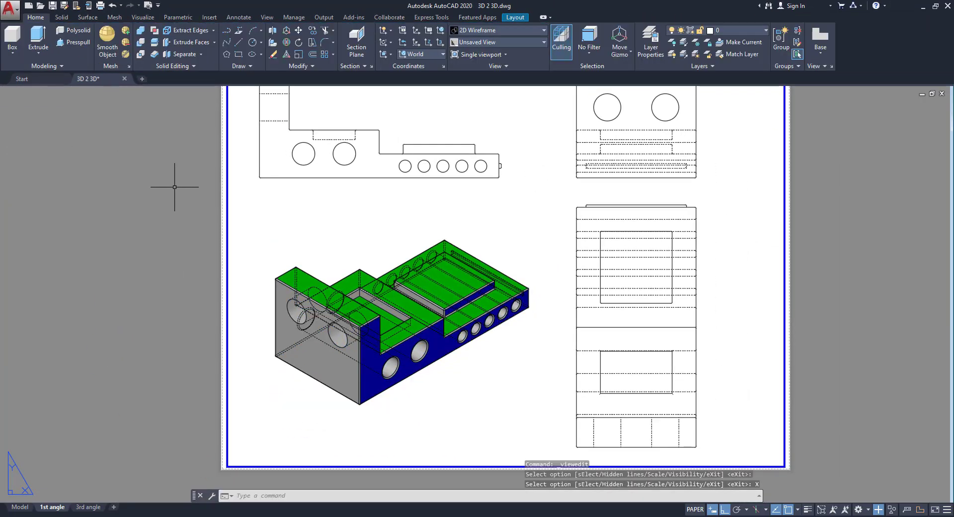
{"action": "scroll", "coordinate": [374, 366], "scroll_direction": "up", "scroll_amount": 3}
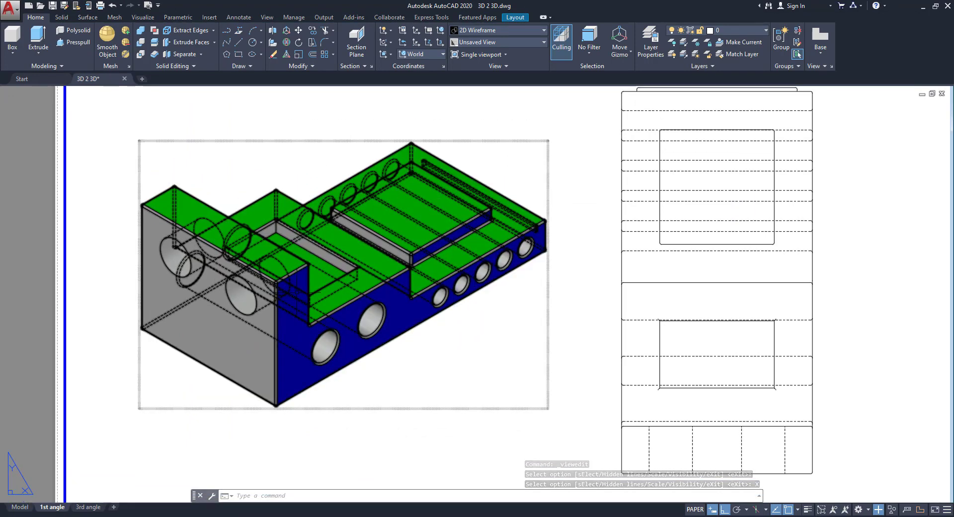
{"action": "middle_click_drag", "start_coordinate": [294, 341], "coordinate": [295, 348]}
{"action": "scroll", "coordinate": [293, 348], "scroll_direction": "down", "scroll_amount": 2}
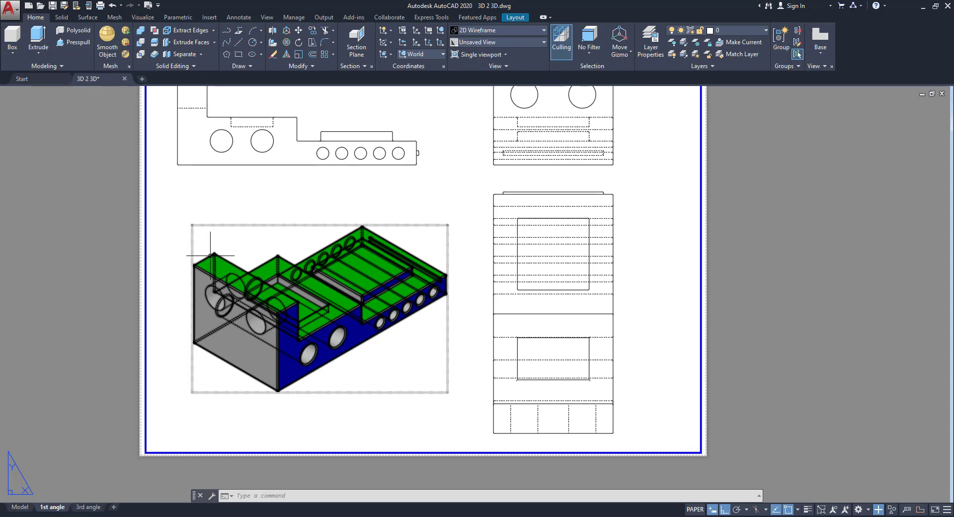
Change the isometric view to Shaded with visible lines only, then select the top-left view
{"action": "left_click", "coordinate": [210, 255]}
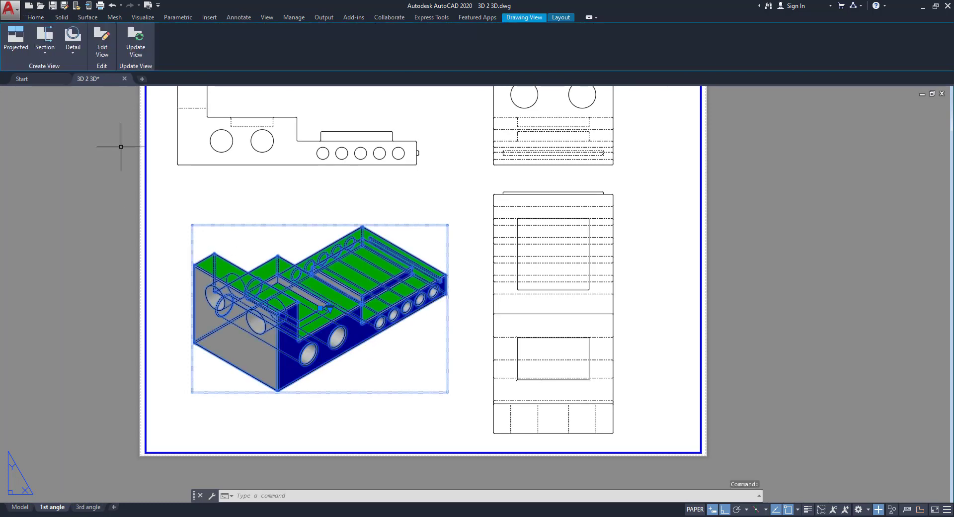
{"action": "left_click", "coordinate": [101, 42]}
{"action": "left_click", "coordinate": [73, 52]}
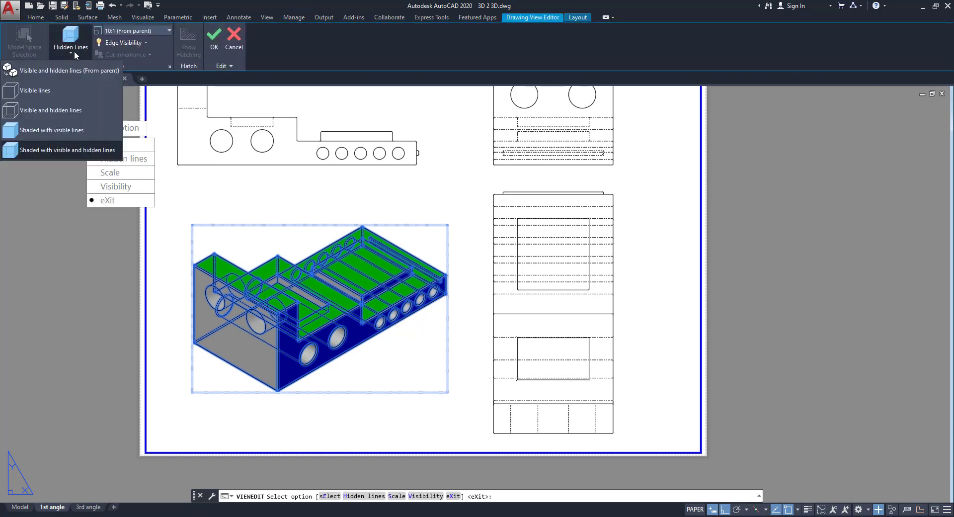
{"action": "left_click", "coordinate": [49, 126]}
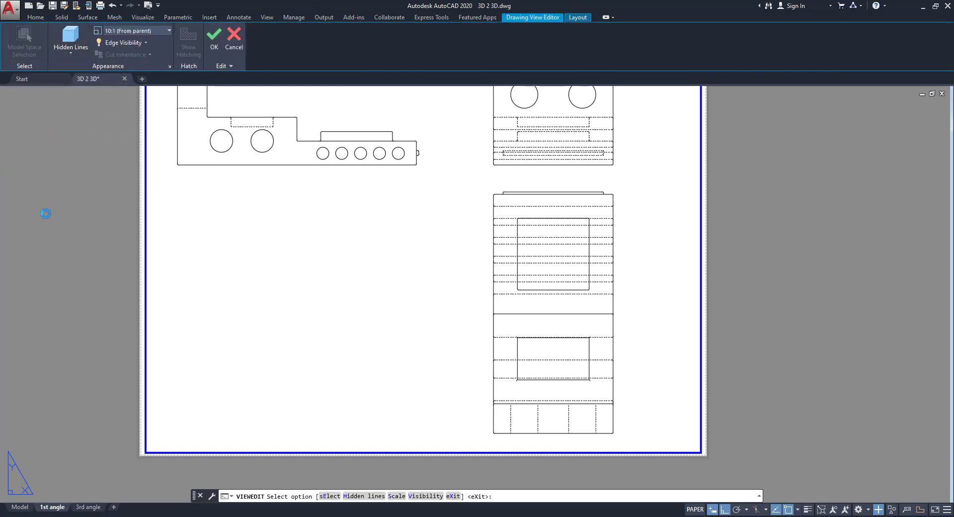
{"action": "left_click", "coordinate": [75, 301]}
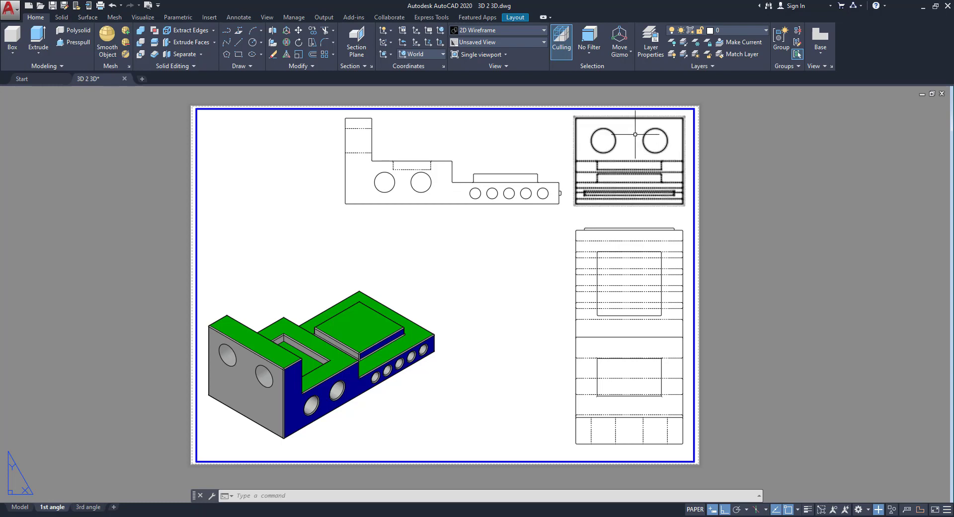
{"action": "left_click", "coordinate": [442, 162]}
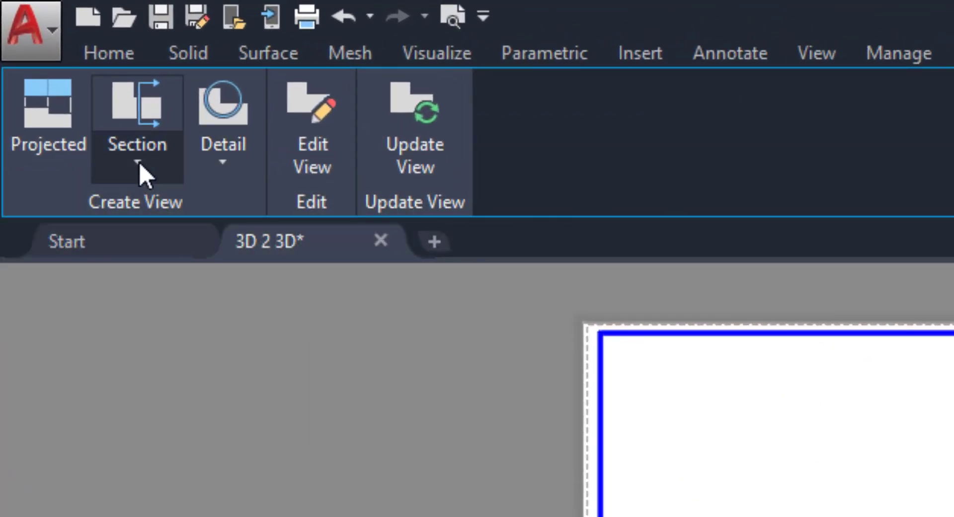
Create full section view A-A by cutting vertically through the front view, placed to its left
{"action": "left_click", "coordinate": [139, 164]}
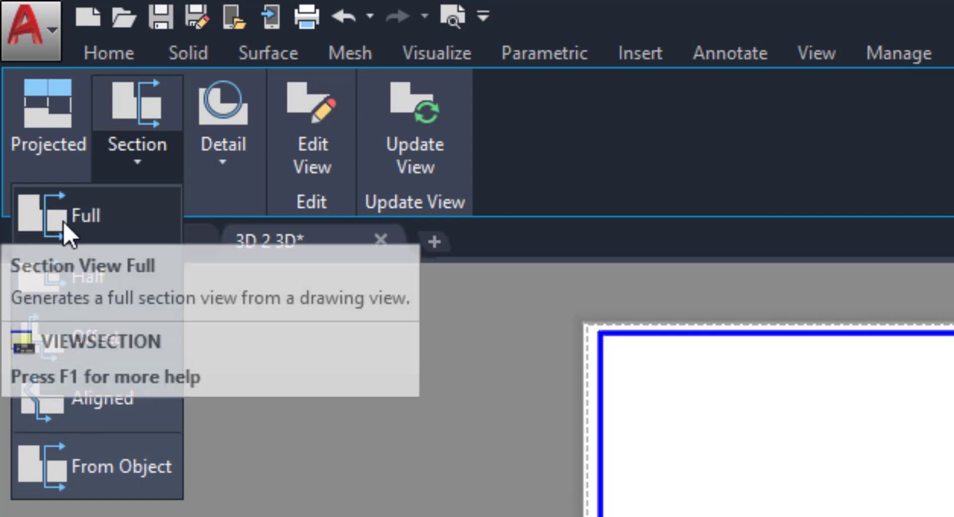
{"action": "left_click", "coordinate": [64, 224]}
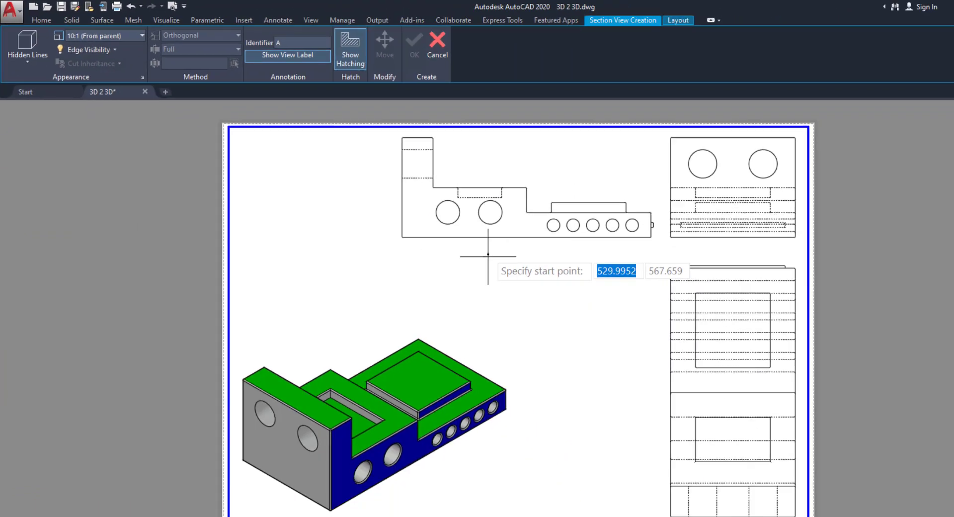
{"action": "scroll", "coordinate": [418, 203], "scroll_direction": "up", "scroll_amount": 3}
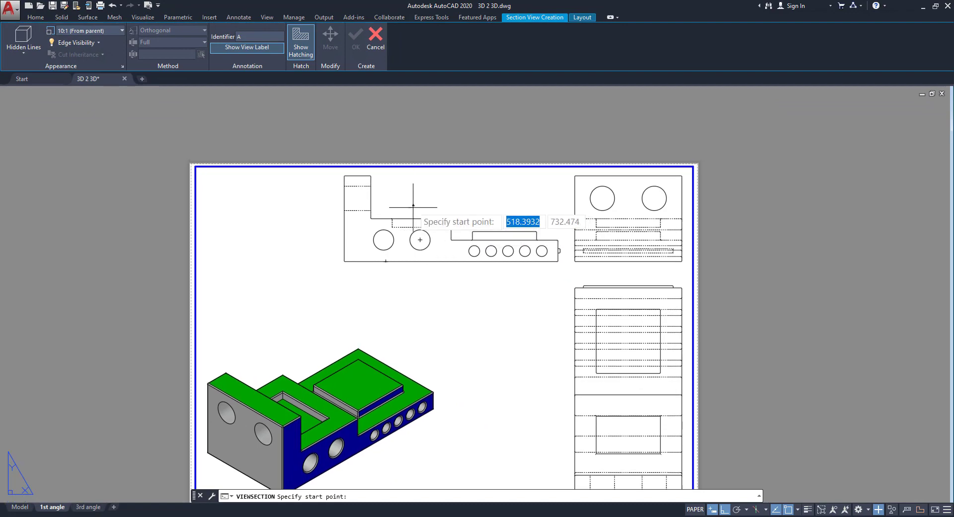
{"action": "middle_click_drag", "start_coordinate": [413, 205], "coordinate": [419, 204]}
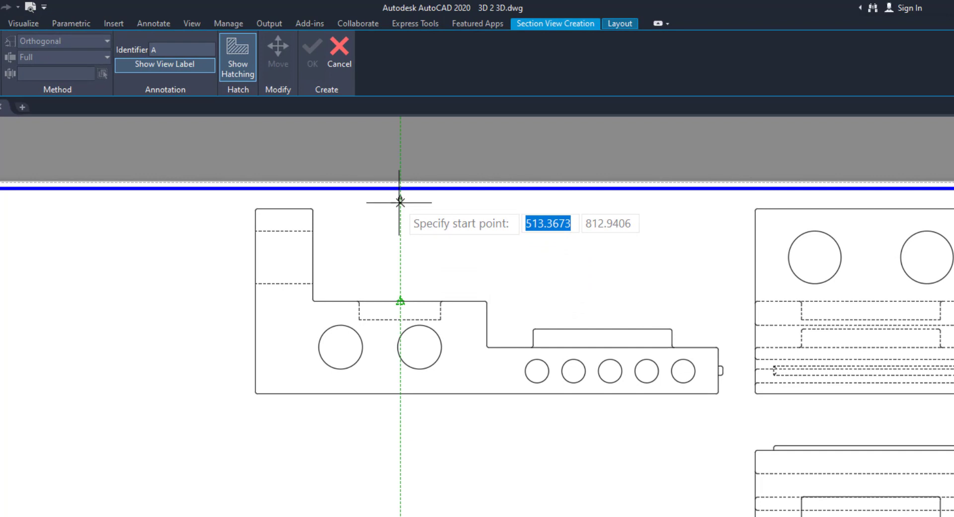
{"action": "left_click", "coordinate": [400, 202]}
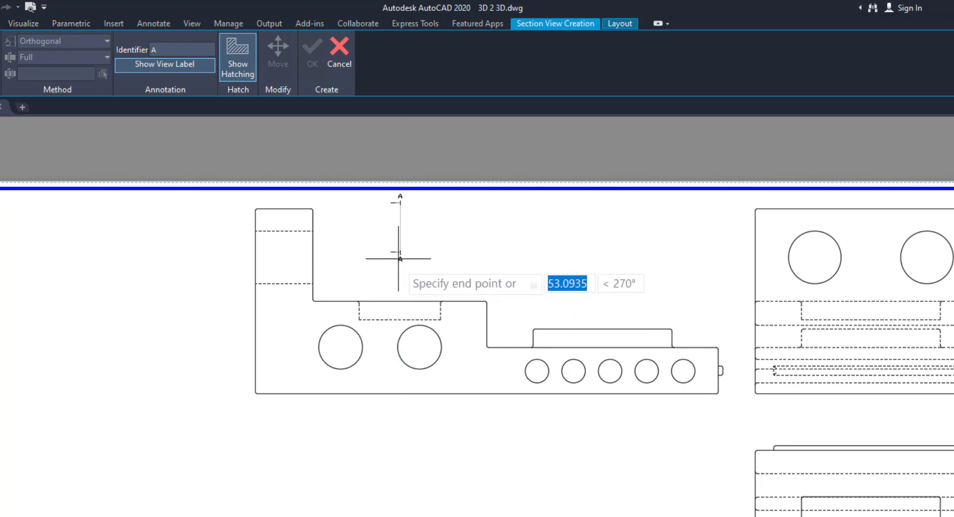
{"action": "left_click", "coordinate": [398, 418]}
{"action": "key", "text": "Return"}
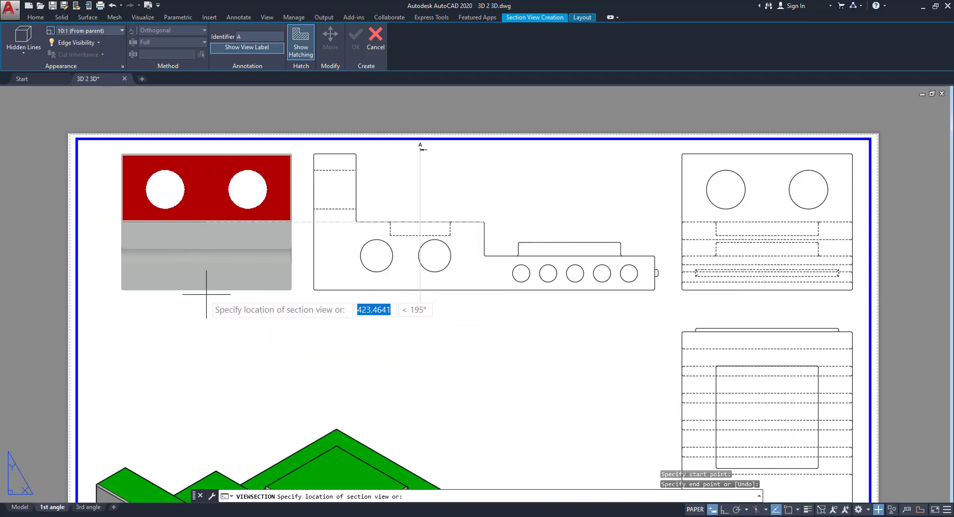
{"action": "left_click", "coordinate": [190, 293]}
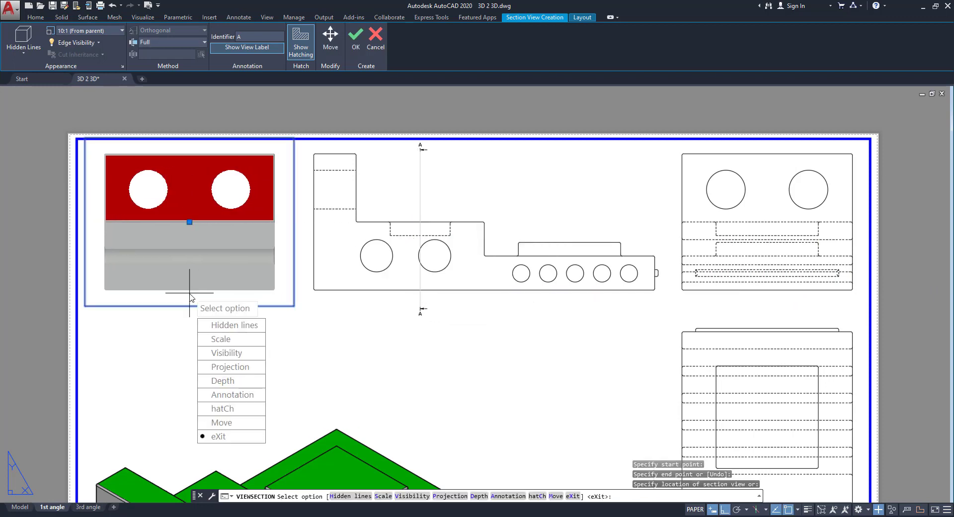
{"action": "left_click", "coordinate": [219, 435]}
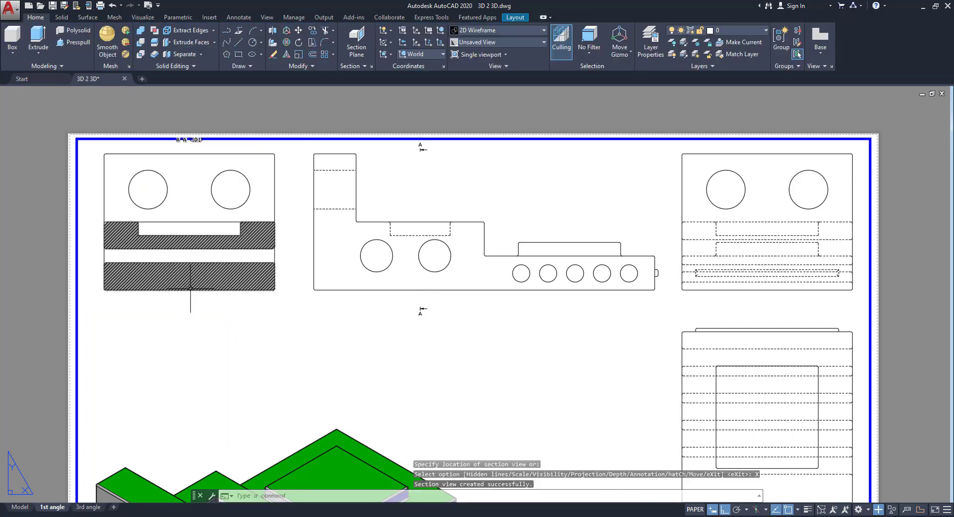
Select the A-A (10:1) label and nudge it to a new position
{"action": "middle_click_drag", "start_coordinate": [141, 257], "coordinate": [162, 279]}
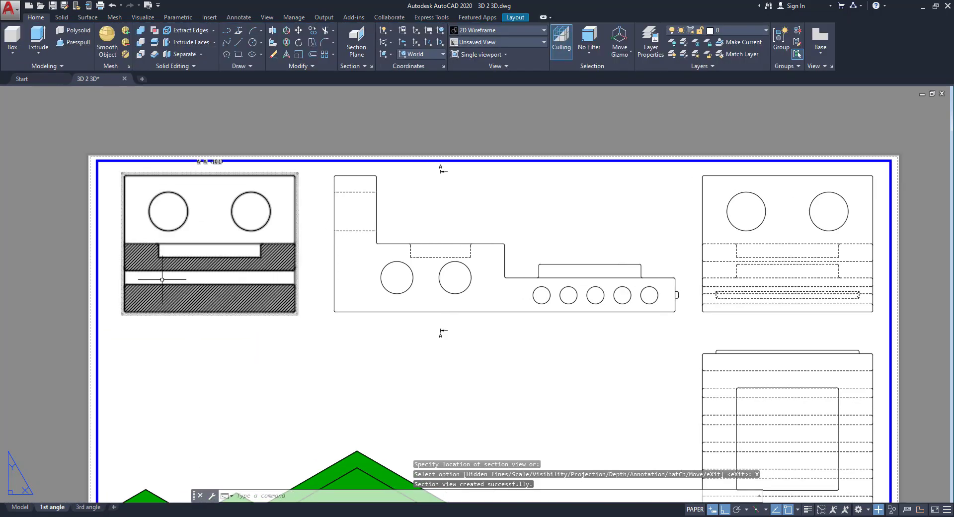
{"action": "key", "text": "Escape"}
{"action": "scroll", "coordinate": [203, 160], "scroll_direction": "up", "scroll_amount": 2}
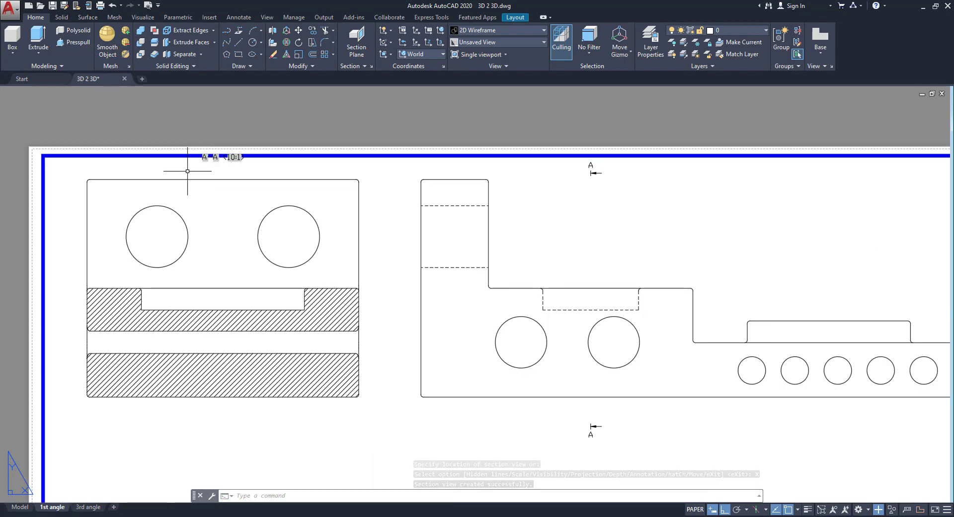
{"action": "left_click", "coordinate": [223, 160]}
{"action": "left_click", "coordinate": [223, 158]}
{"action": "scroll", "coordinate": [224, 164], "scroll_direction": "up", "scroll_amount": 2}
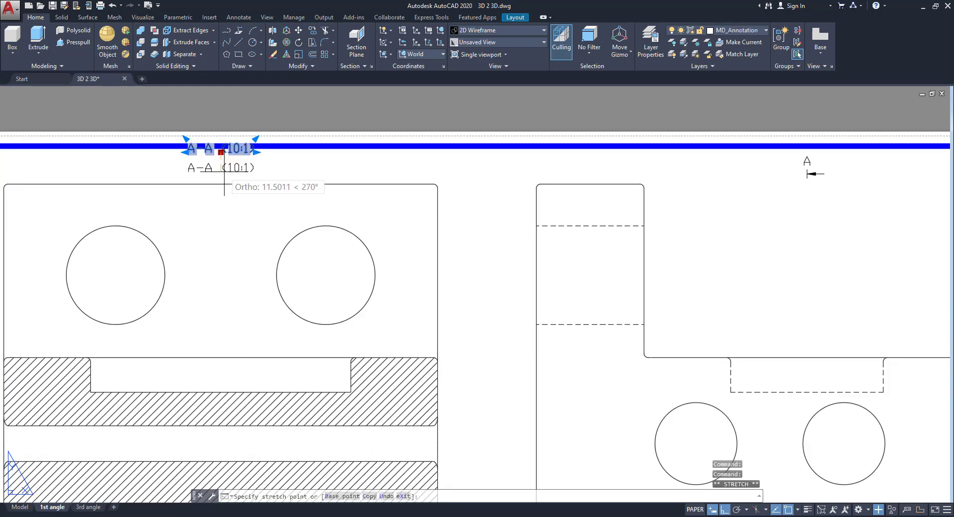
{"action": "left_click", "coordinate": [224, 170]}
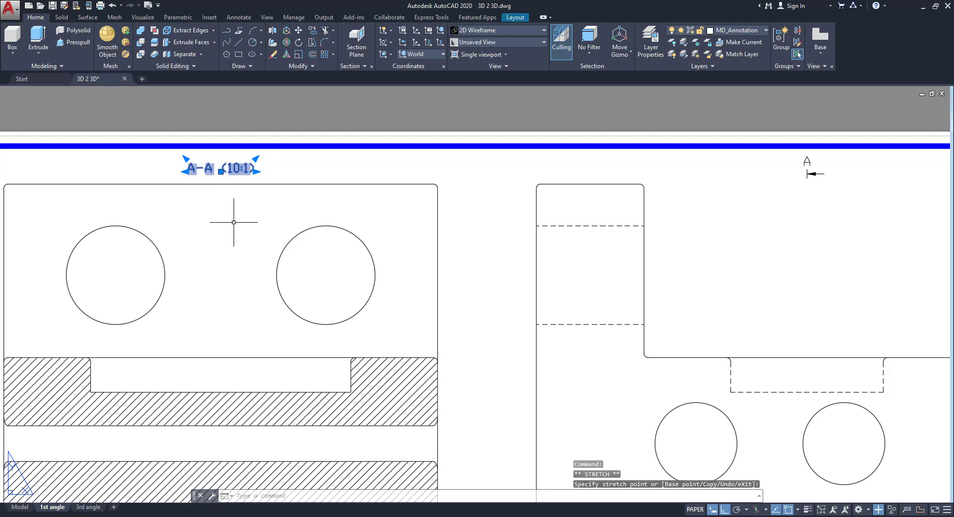
Move the A-A (10:1) label below the section view and deselect everything
{"action": "scroll", "coordinate": [233, 220], "scroll_direction": "down", "scroll_amount": 2}
{"action": "left_click", "coordinate": [254, 96]}
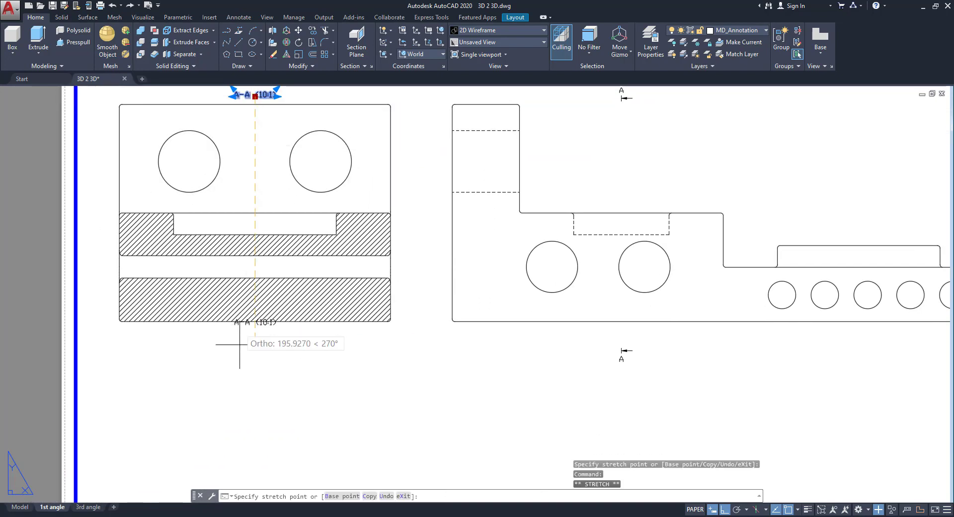
{"action": "left_click", "coordinate": [336, 348]}
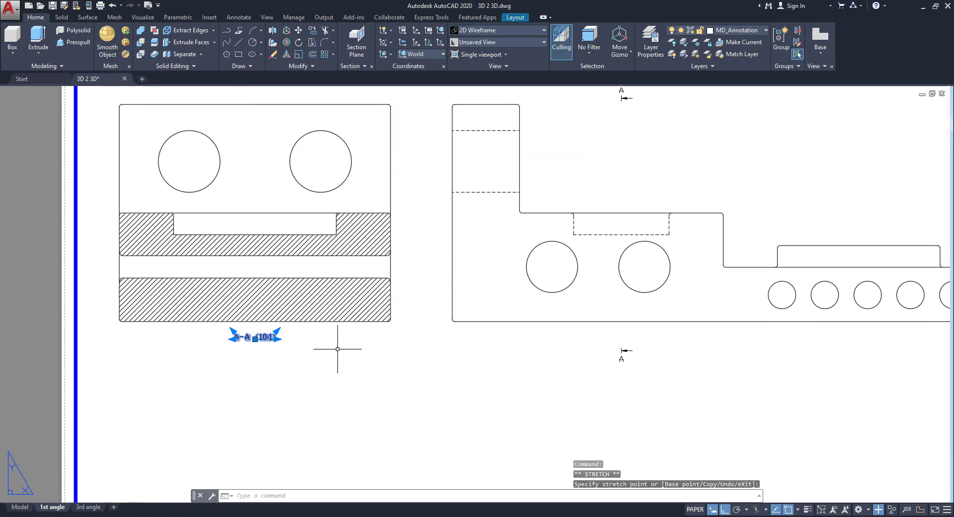
{"action": "right_click", "coordinate": [336, 349]}
{"action": "left_click", "coordinate": [370, 273]}
{"action": "scroll", "coordinate": [254, 288], "scroll_direction": "down", "scroll_amount": 4}
{"action": "middle_click_drag", "start_coordinate": [254, 289], "coordinate": [240, 245]}
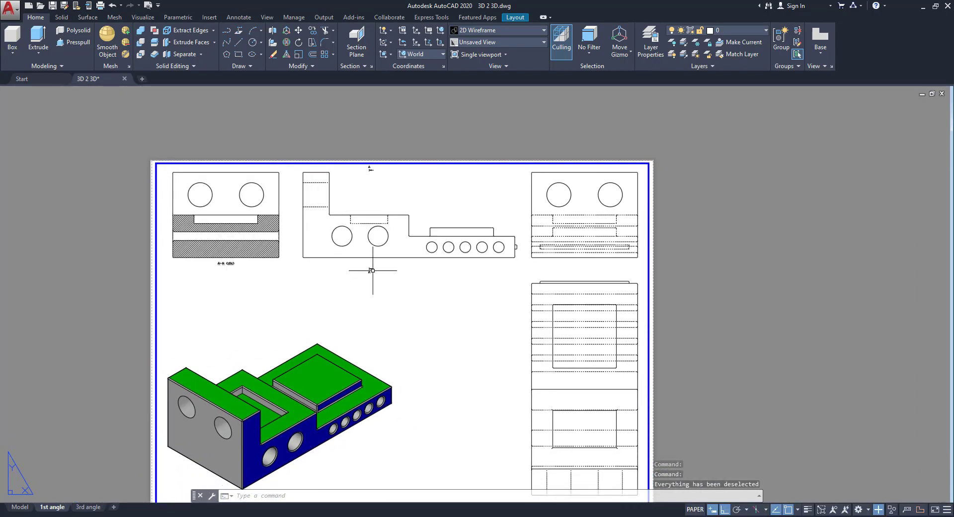
{"action": "scroll", "coordinate": [367, 229], "scroll_direction": "up", "scroll_amount": 2}
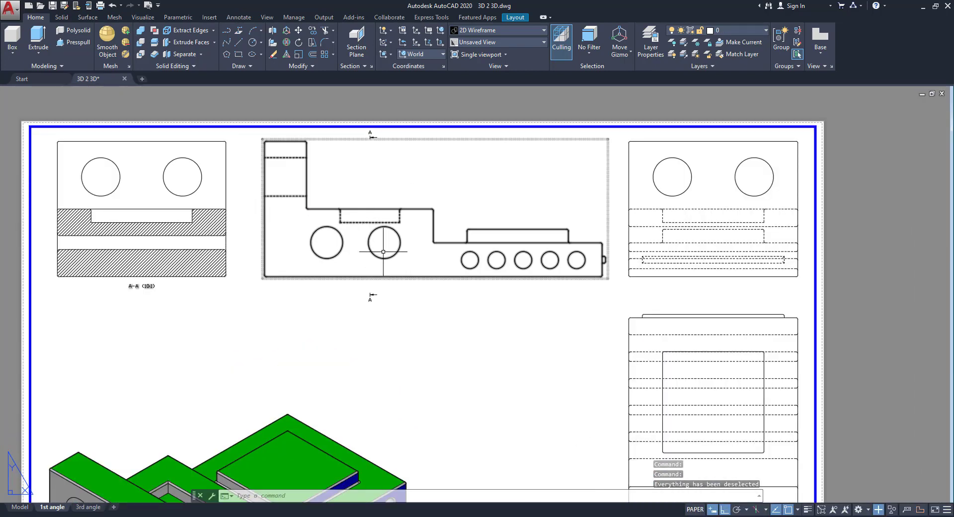
Move cutting line A-A left with MOVE, twice, to the front view's left edge
{"action": "left_click", "coordinate": [372, 296]}
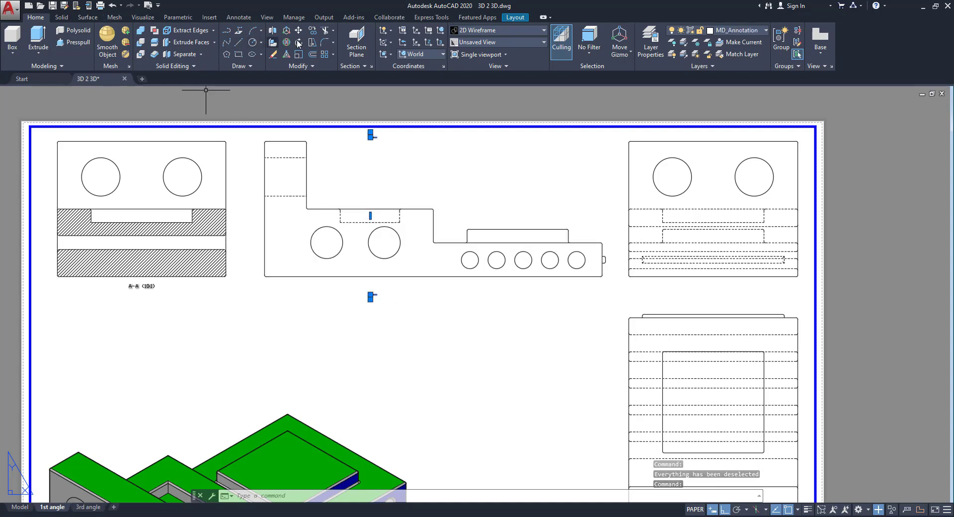
{"action": "type", "text": "m"}
{"action": "key", "text": "Return"}
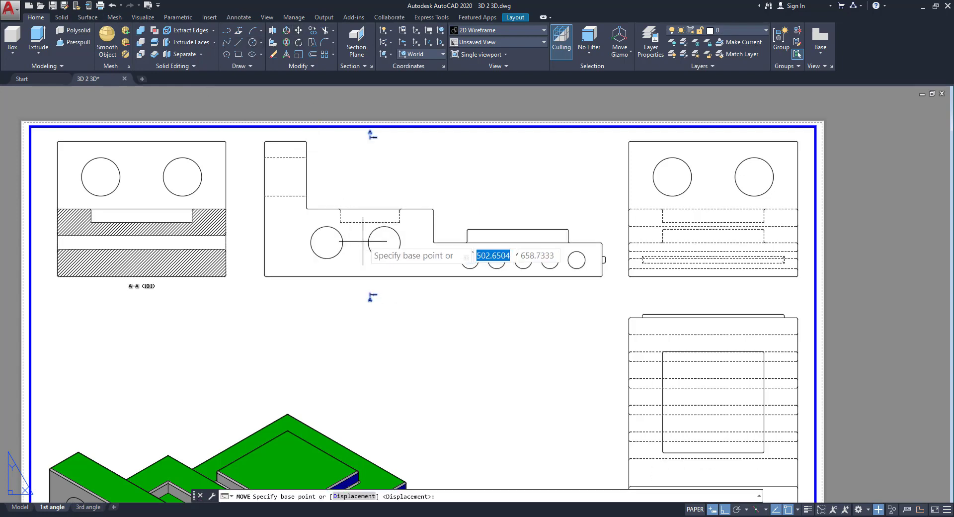
{"action": "left_click", "coordinate": [444, 151]}
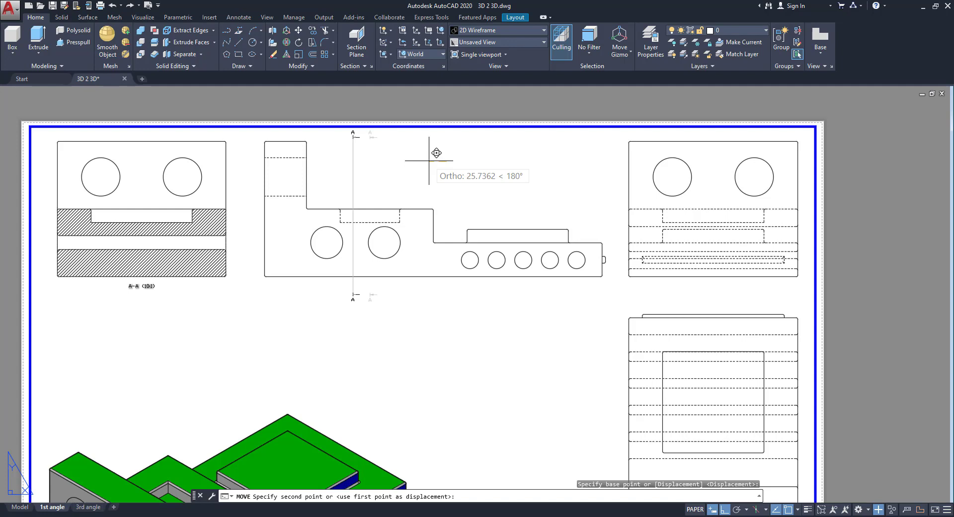
{"action": "left_click", "coordinate": [401, 161]}
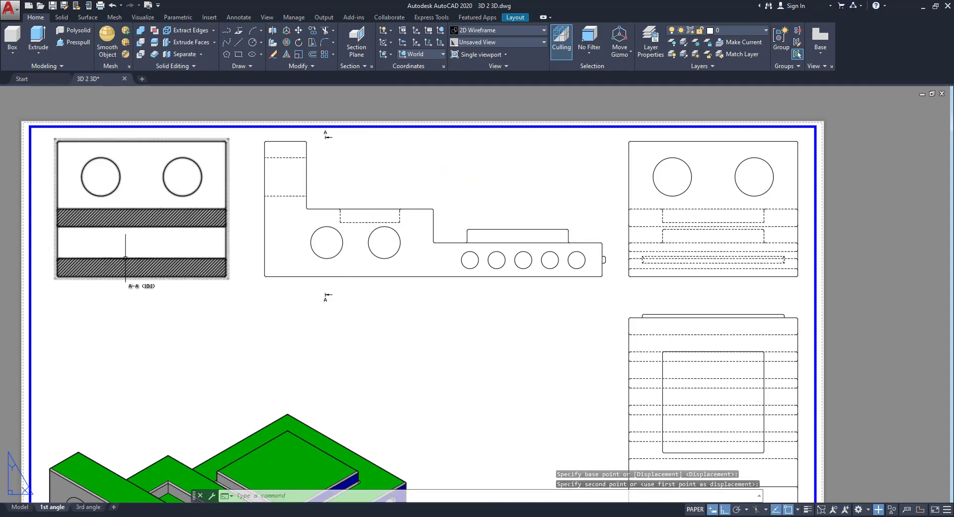
{"action": "left_click", "coordinate": [326, 133]}
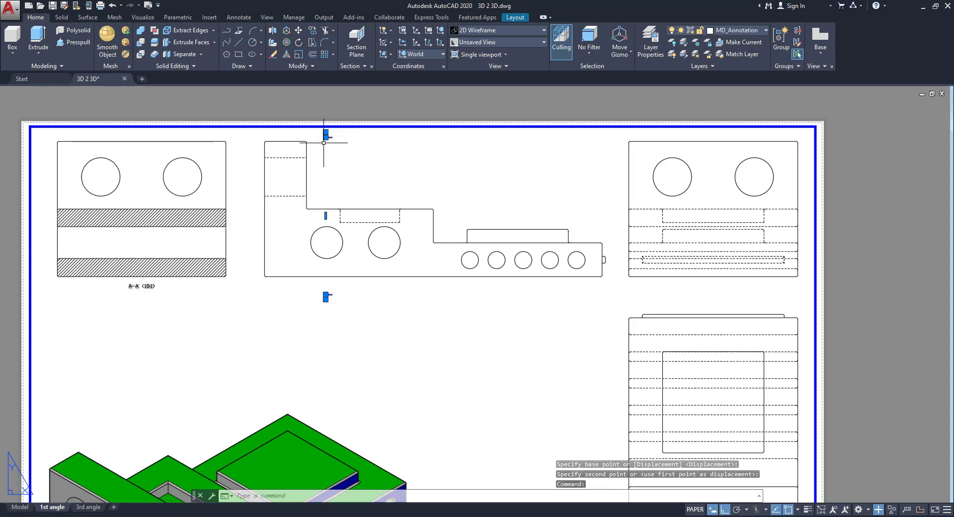
{"action": "left_click", "coordinate": [299, 33]}
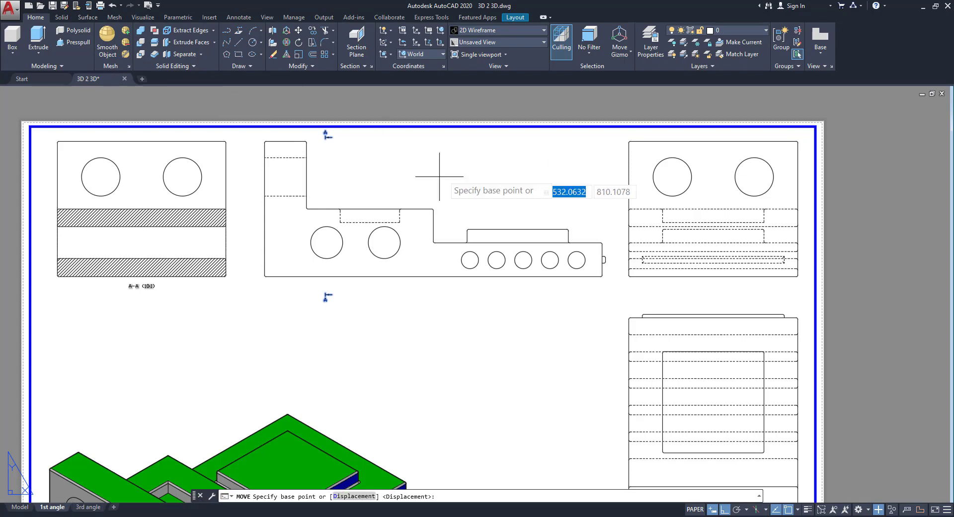
{"action": "left_click", "coordinate": [444, 156]}
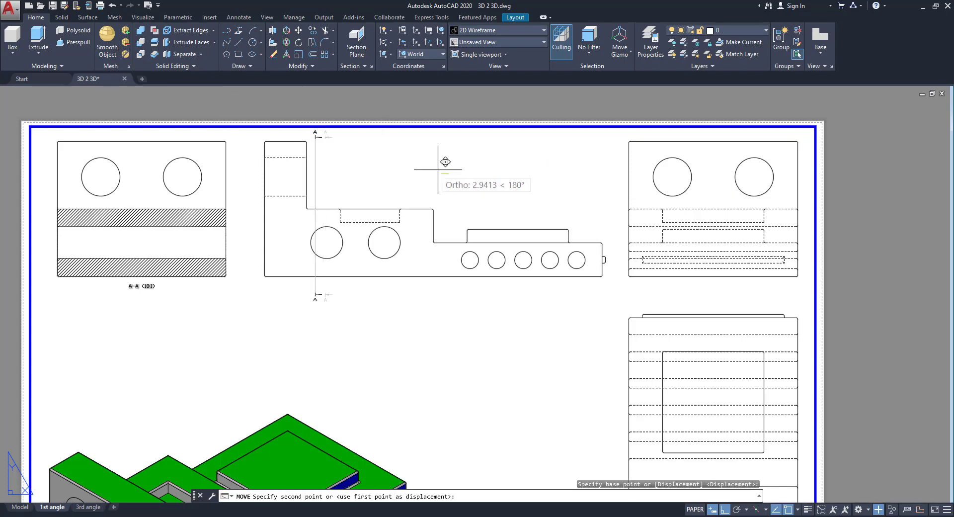
{"action": "left_click", "coordinate": [390, 182]}
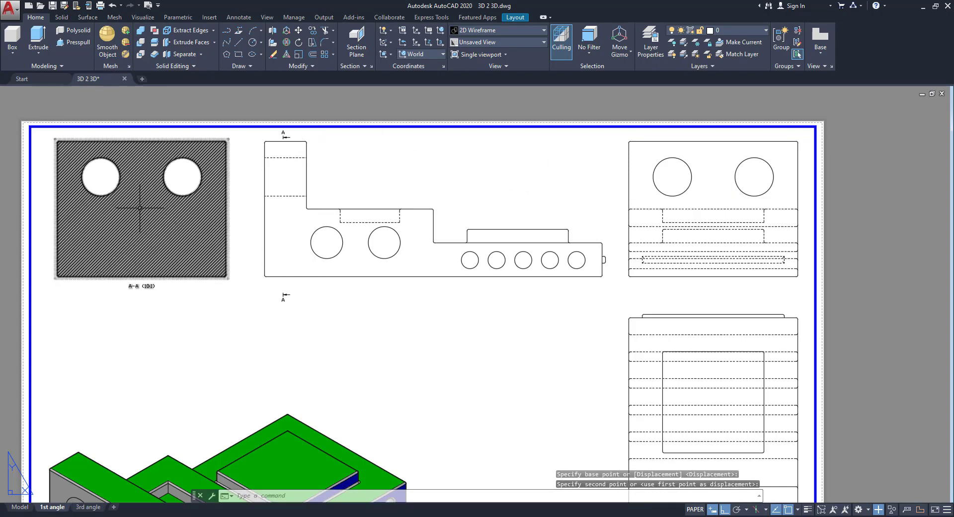
Move cutting line A-A horizontally so it passes through the second large hole
{"action": "left_click", "coordinate": [299, 32]}
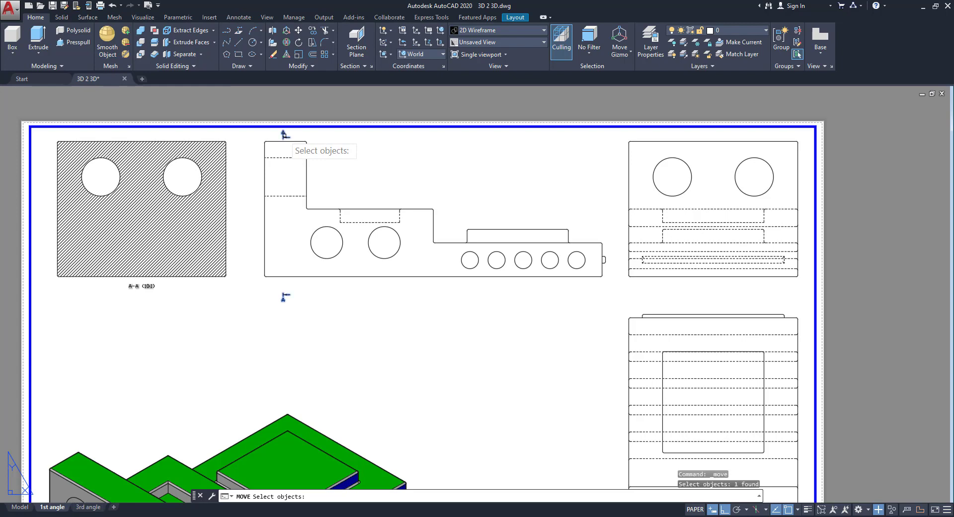
{"action": "left_click", "coordinate": [293, 139]}
{"action": "key", "text": "Return"}
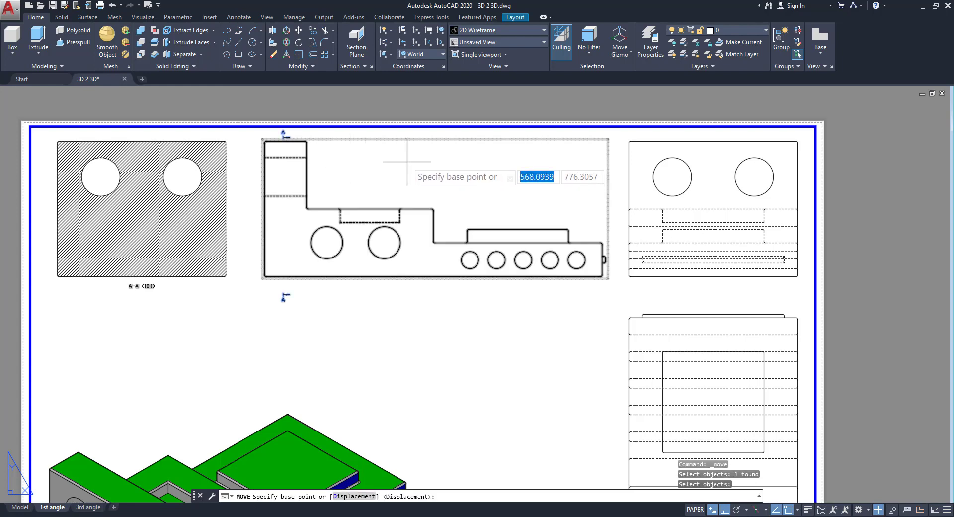
{"action": "left_click", "coordinate": [364, 162]}
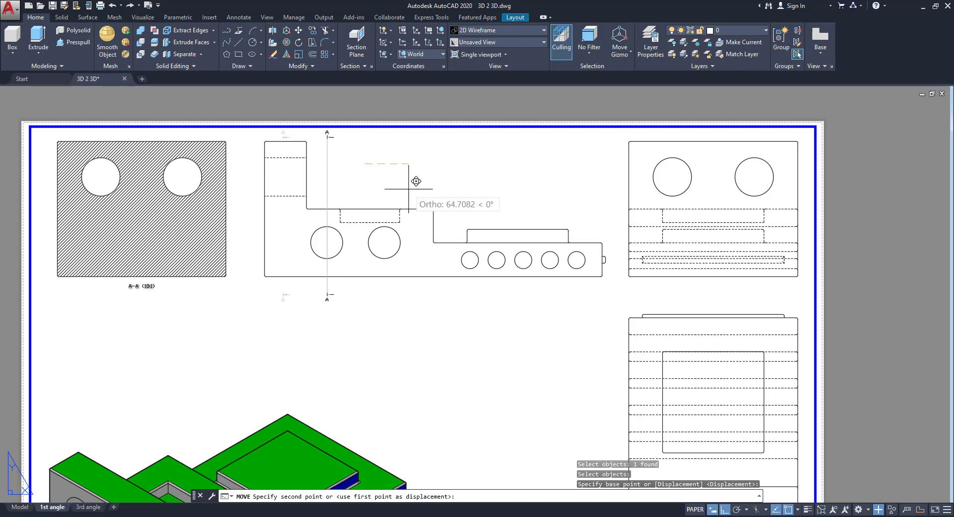
{"action": "left_click", "coordinate": [474, 187]}
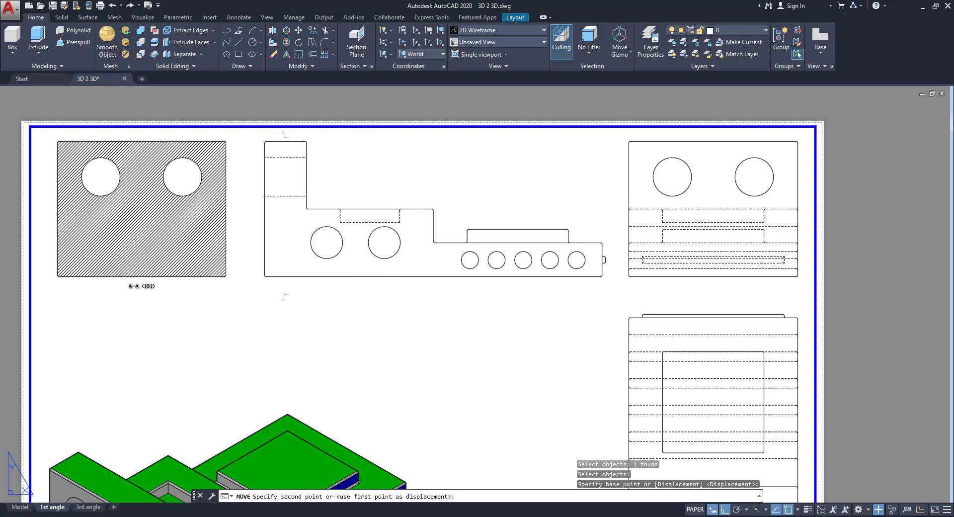
{"action": "scroll", "coordinate": [333, 264], "scroll_direction": "down", "scroll_amount": 2}
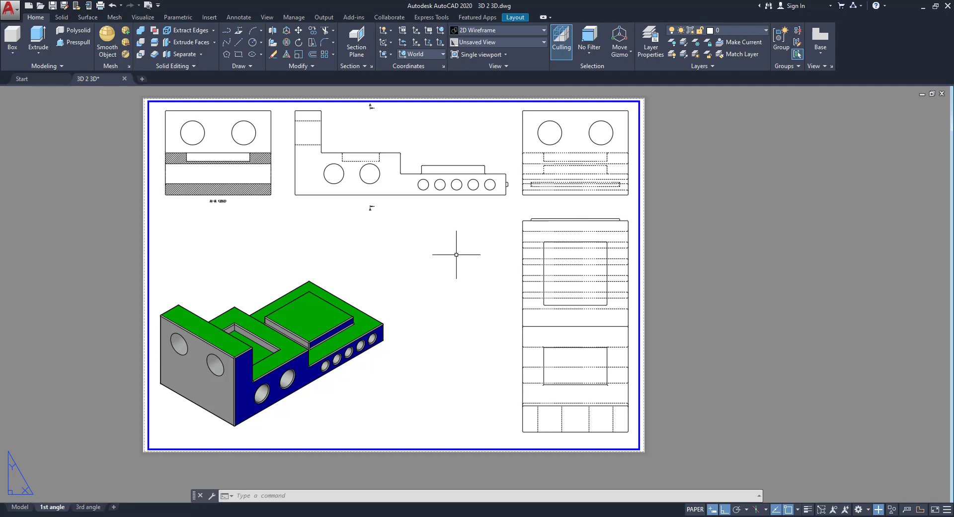
Create full section B-B with a vertical cut through the lower right view, placed to its left
{"action": "left_click", "coordinate": [551, 213]}
{"action": "left_click", "coordinate": [508, 223]}
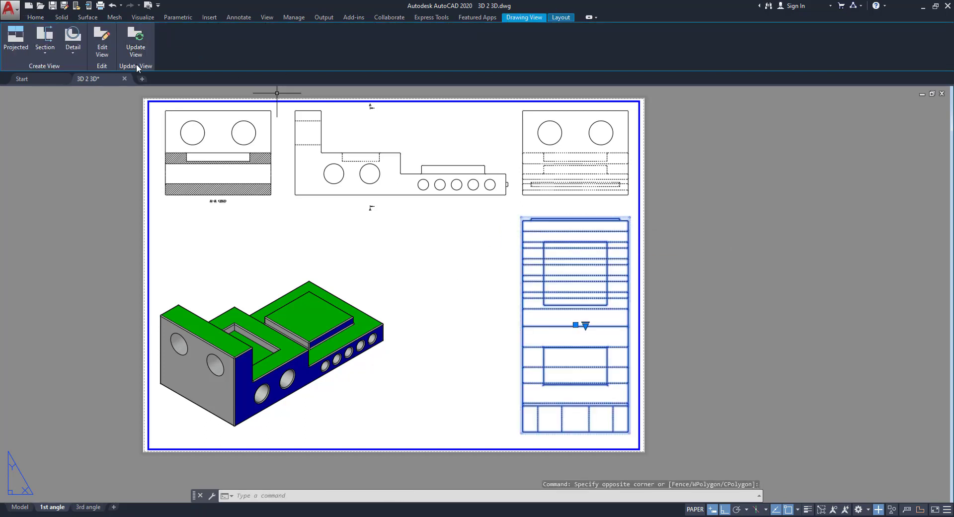
{"action": "left_click", "coordinate": [40, 51]}
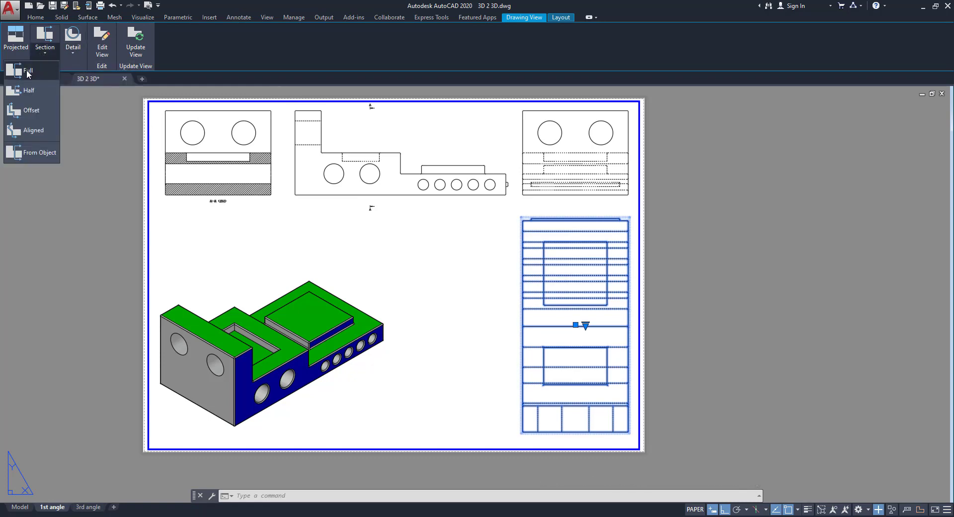
{"action": "left_click", "coordinate": [26, 69]}
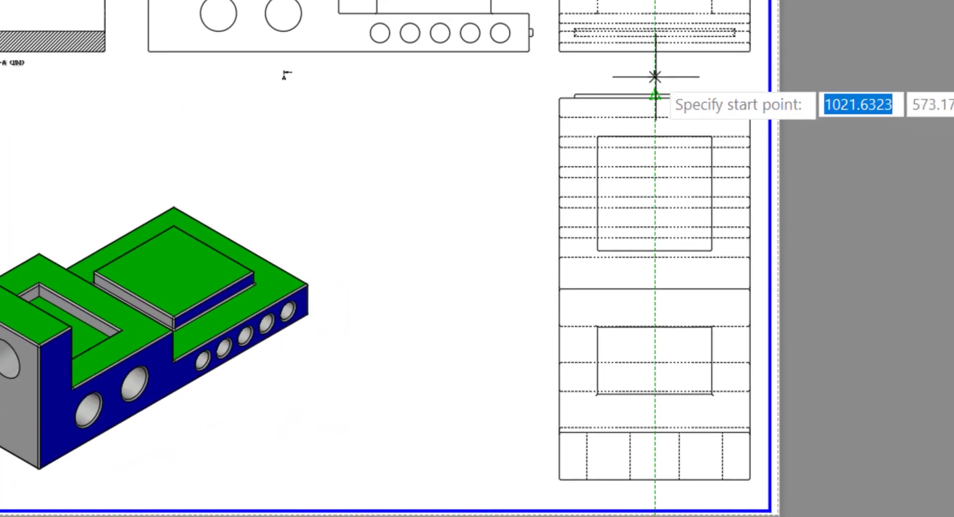
{"action": "left_click", "coordinate": [655, 77]}
{"action": "left_click", "coordinate": [653, 499]}
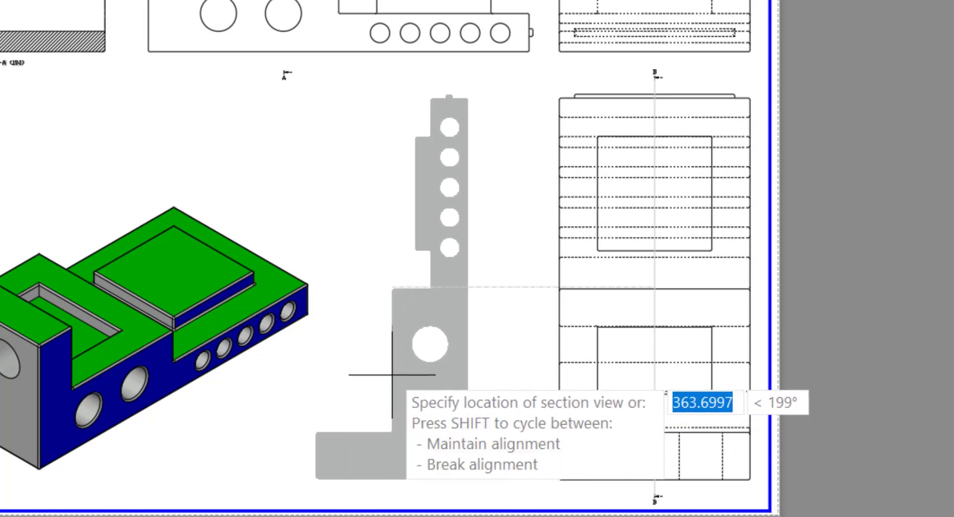
{"action": "left_click", "coordinate": [391, 374]}
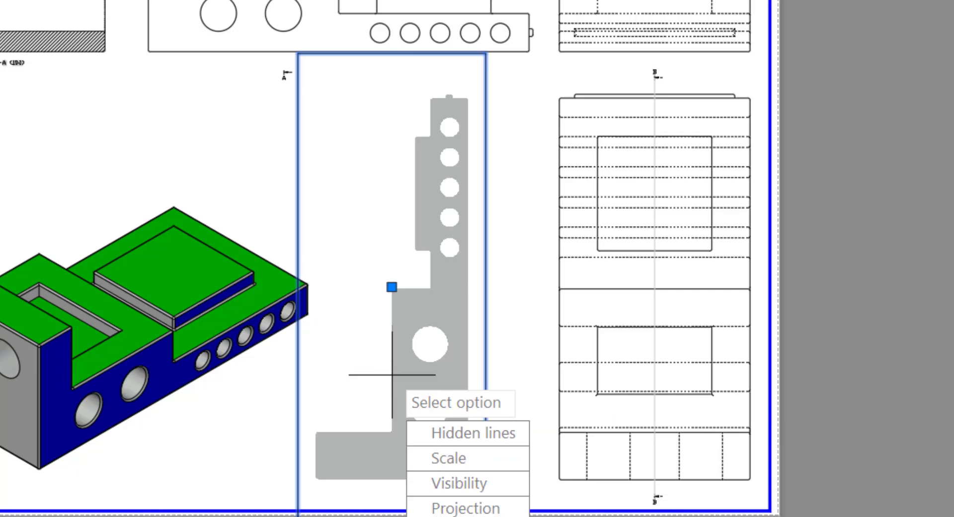
{"action": "key", "text": "Return"}
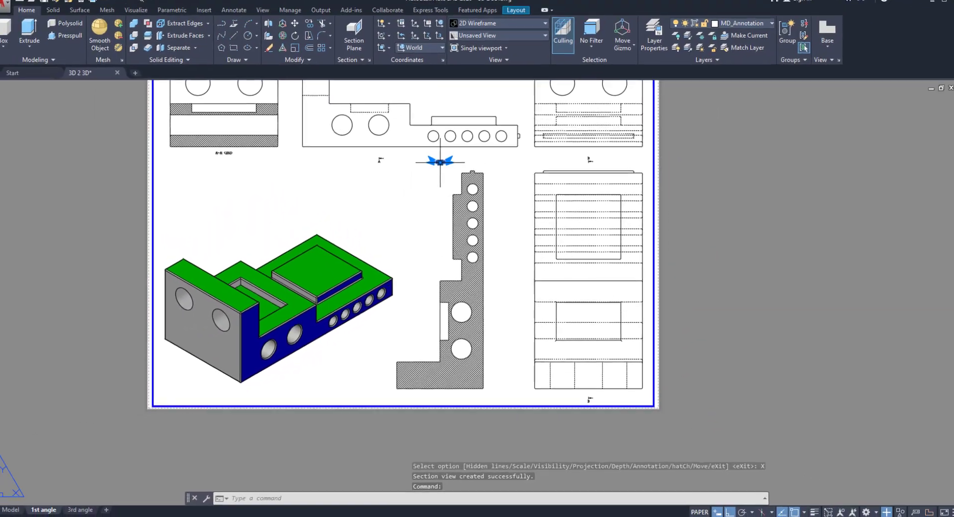
Drag the B-B (10:1) label beneath the hatched section view and zoom to check it
{"action": "left_click", "coordinate": [439, 161]}
{"action": "scroll", "coordinate": [445, 400], "scroll_direction": "up", "scroll_amount": 4}
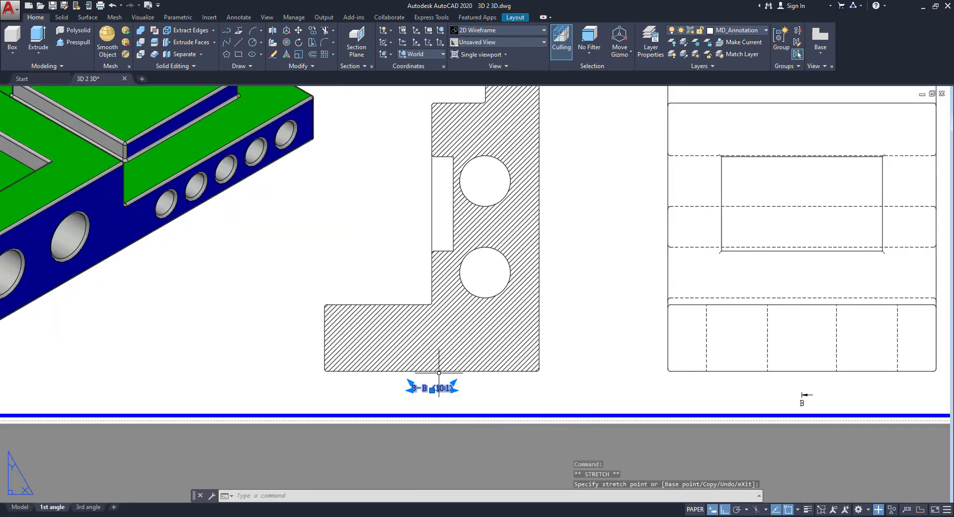
{"action": "left_click", "coordinate": [439, 373]}
{"action": "right_click", "coordinate": [368, 403]}
{"action": "left_click", "coordinate": [397, 318]}
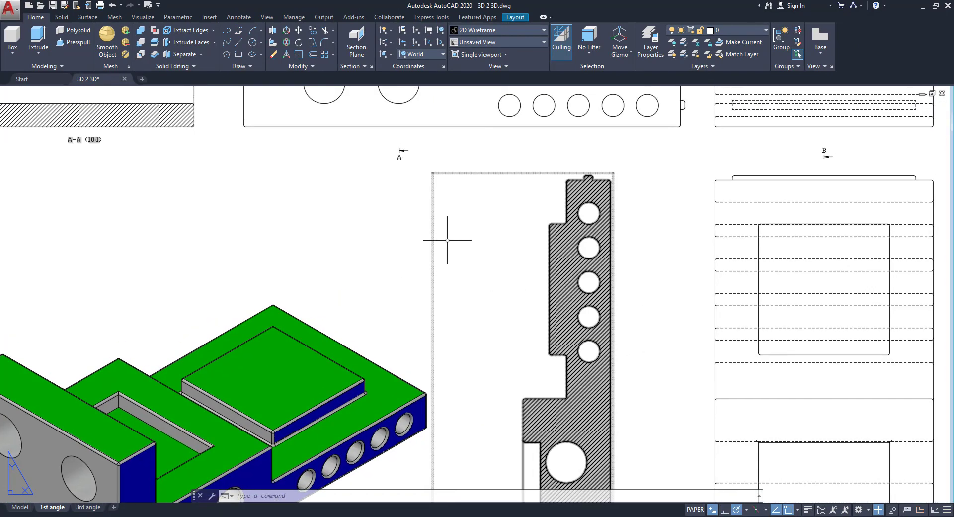
{"action": "scroll", "coordinate": [556, 214], "scroll_direction": "up", "scroll_amount": 4}
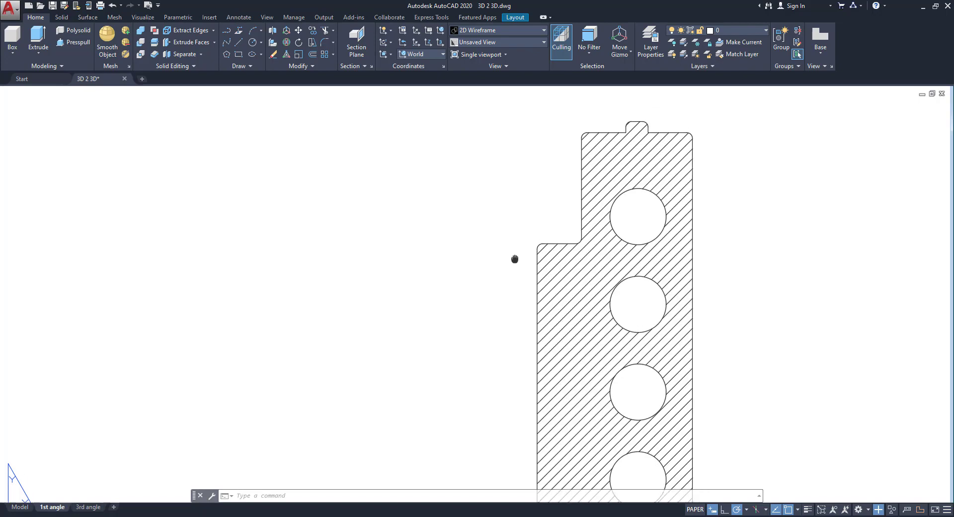
{"action": "scroll", "coordinate": [514, 249], "scroll_direction": "down", "scroll_amount": 2}
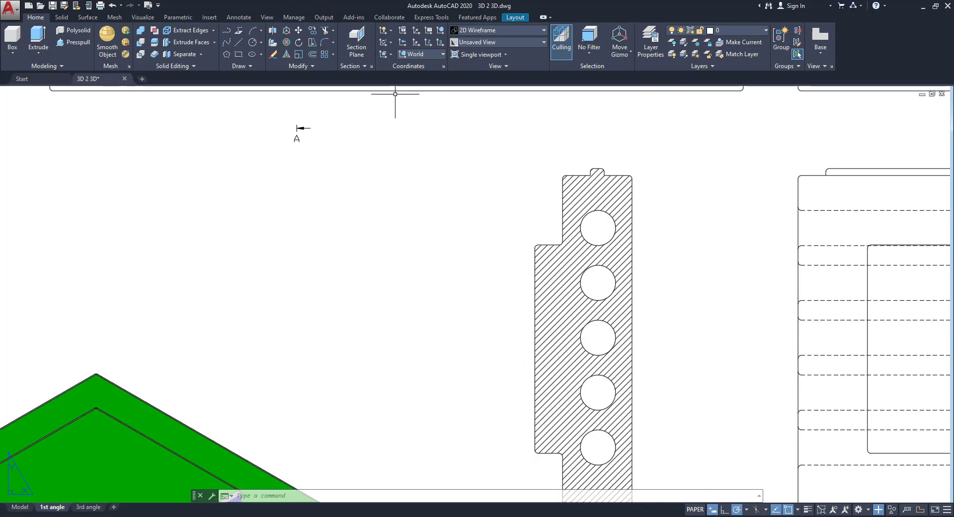
Add circular detail view C around the section's stepped inner corner, placed left of the section
{"action": "left_click", "coordinate": [578, 172]}
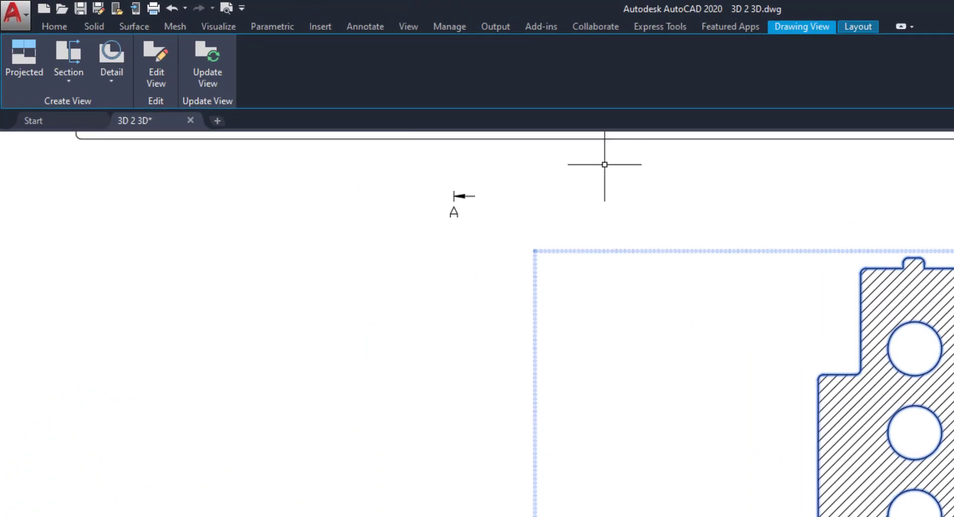
{"action": "left_click", "coordinate": [199, 128]}
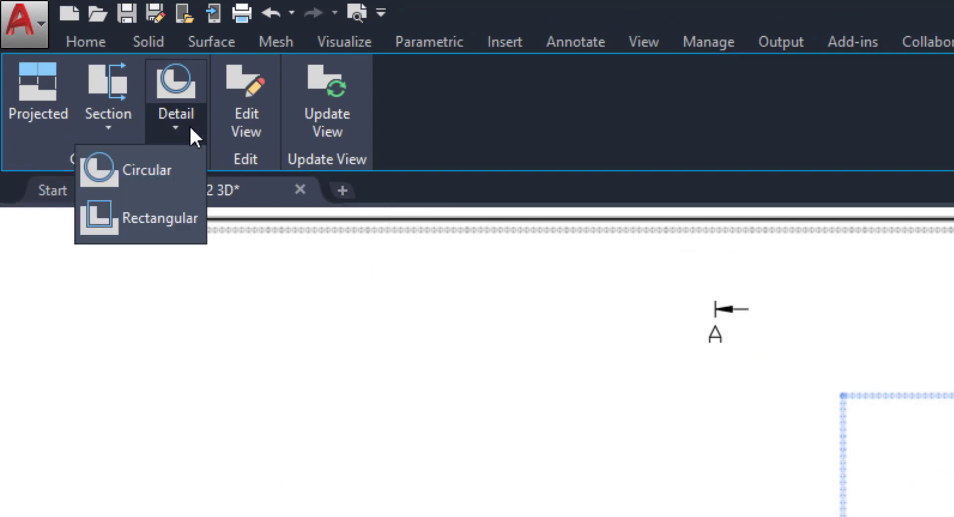
{"action": "left_click", "coordinate": [139, 174]}
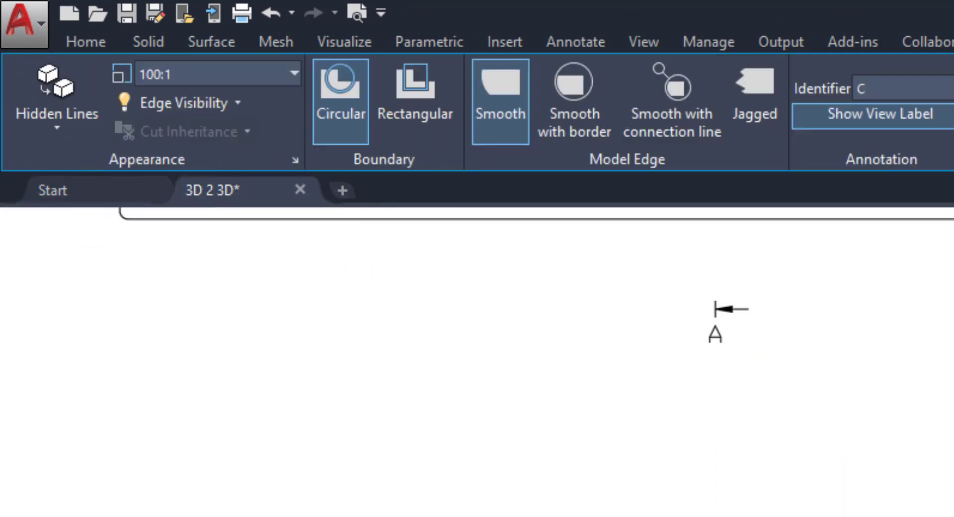
{"action": "scroll", "coordinate": [570, 244], "scroll_direction": "up", "scroll_amount": 5}
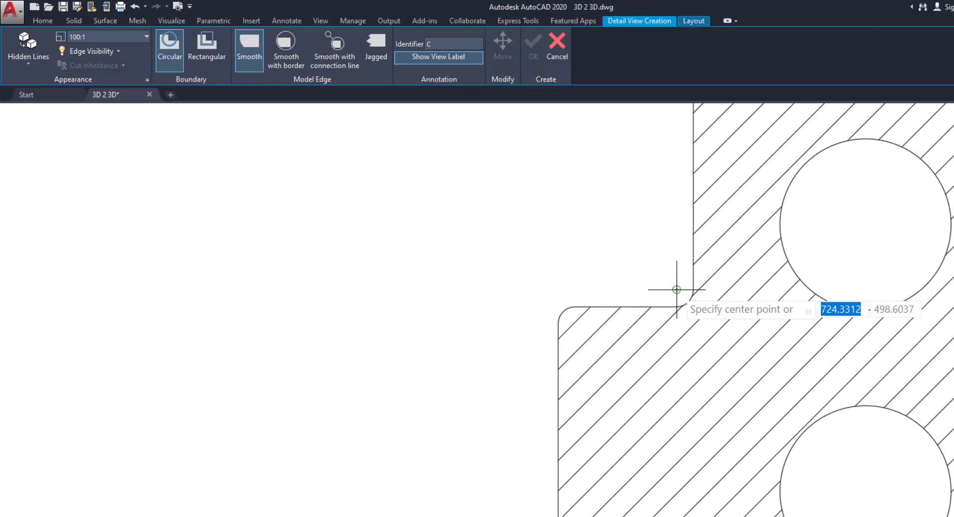
{"action": "left_click", "coordinate": [571, 244]}
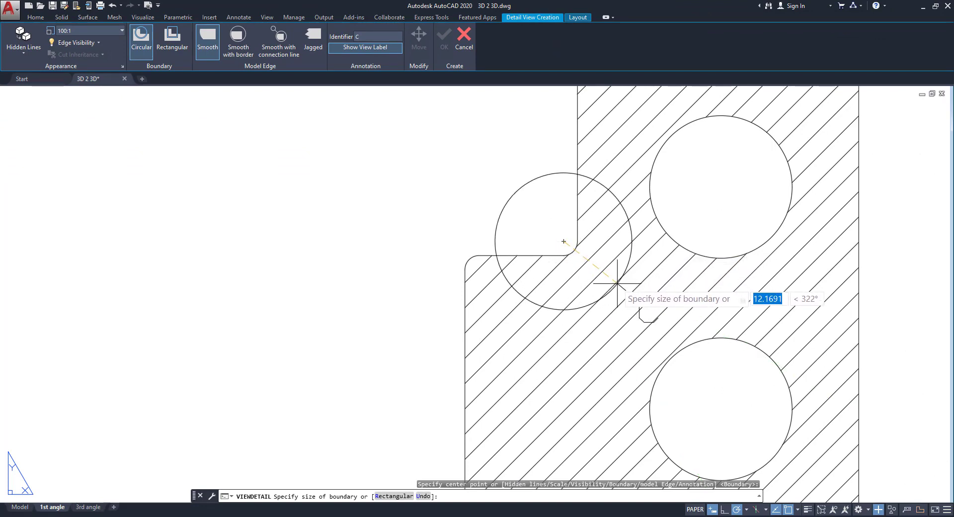
{"action": "left_click", "coordinate": [617, 283]}
{"action": "scroll", "coordinate": [451, 271], "scroll_direction": "down", "scroll_amount": 5}
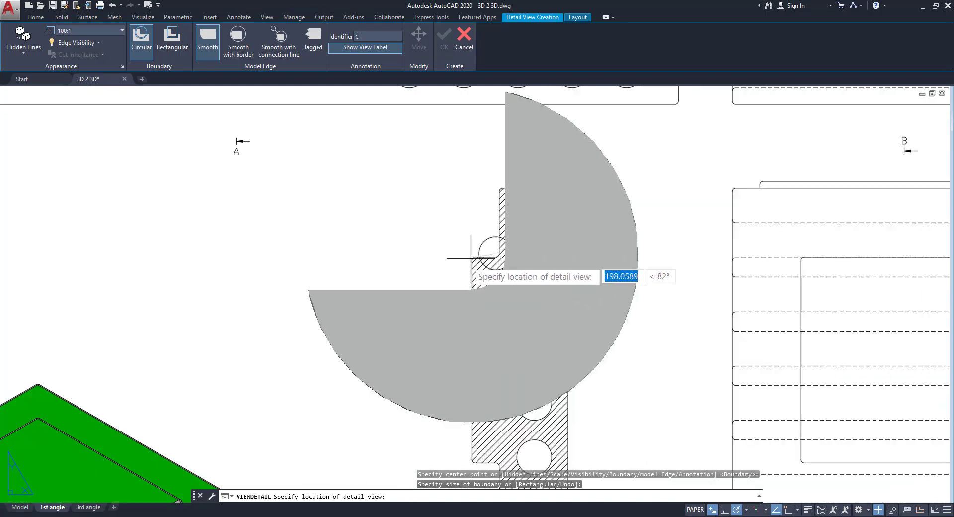
{"action": "scroll", "coordinate": [383, 277], "scroll_direction": "up", "scroll_amount": 2}
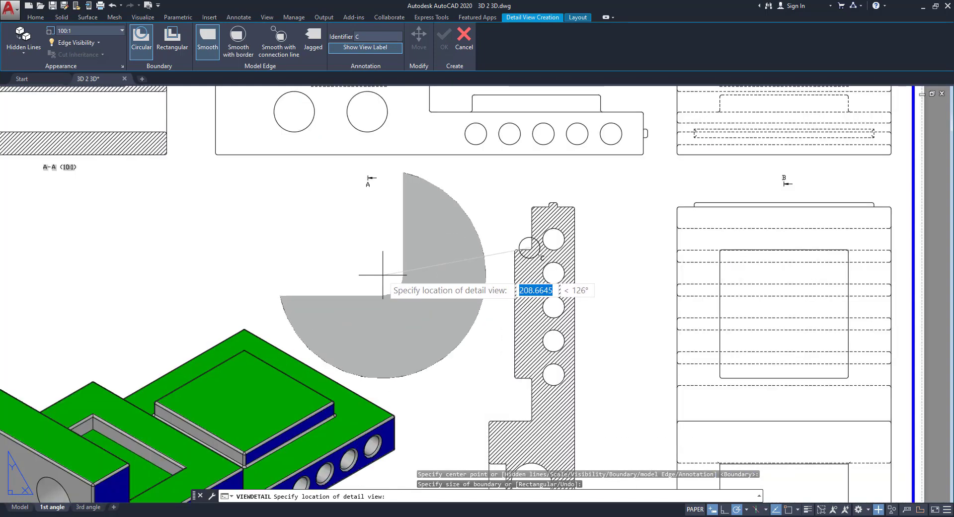
{"action": "left_click", "coordinate": [382, 275]}
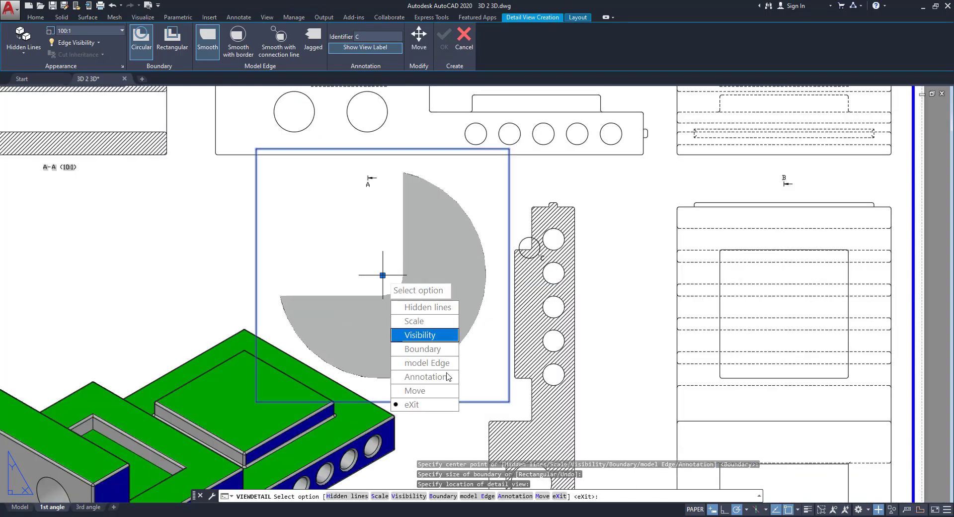
{"action": "left_click", "coordinate": [412, 404]}
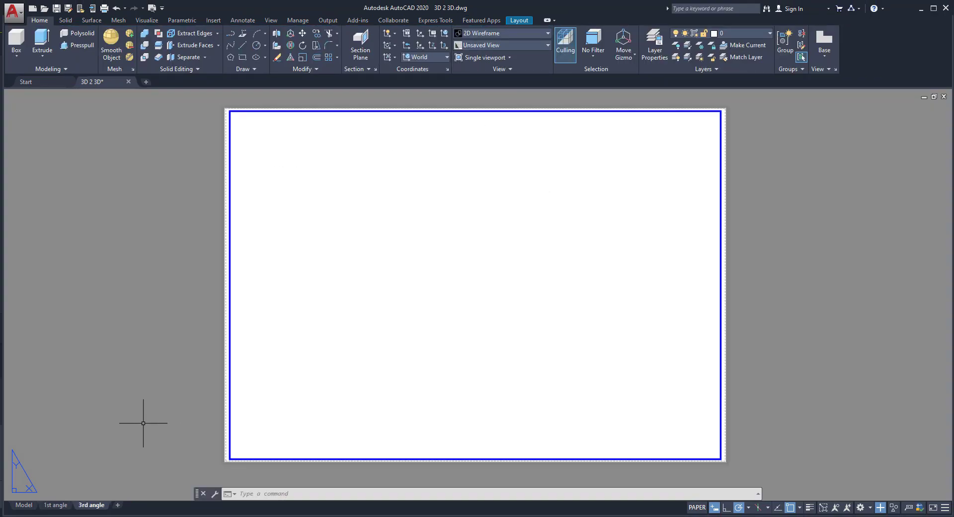
Confirm Third angle projection in the 3rd angle layout's Drafting Standard Setup
{"action": "right_click", "coordinate": [89, 506]}
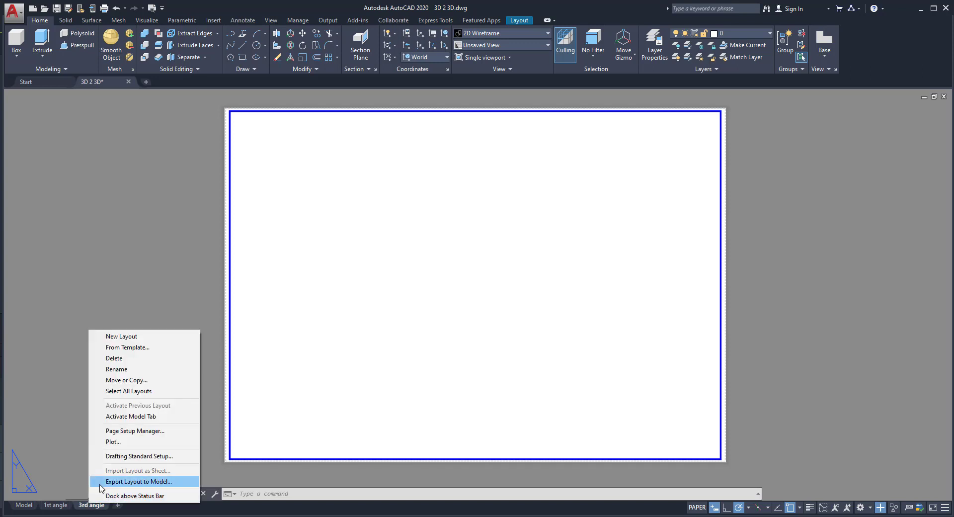
{"action": "left_click", "coordinate": [122, 458]}
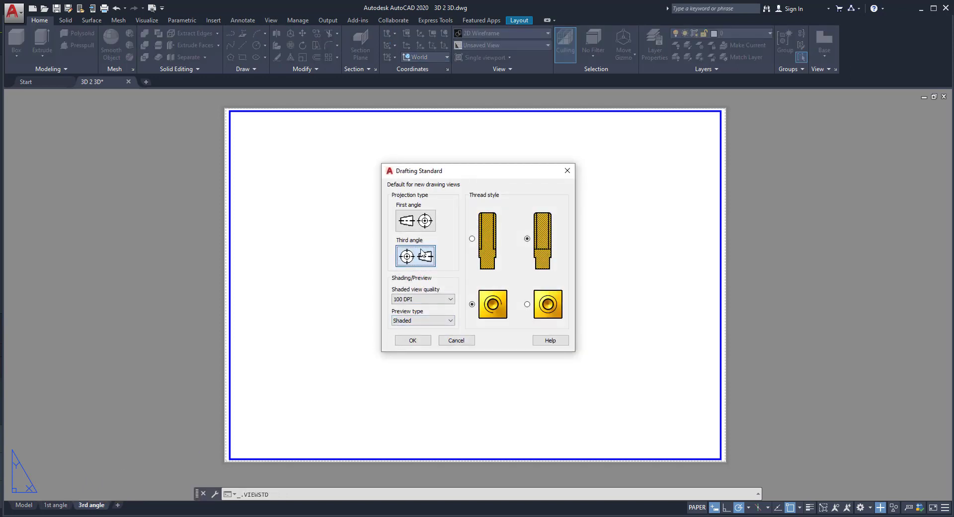
{"action": "left_click", "coordinate": [412, 340]}
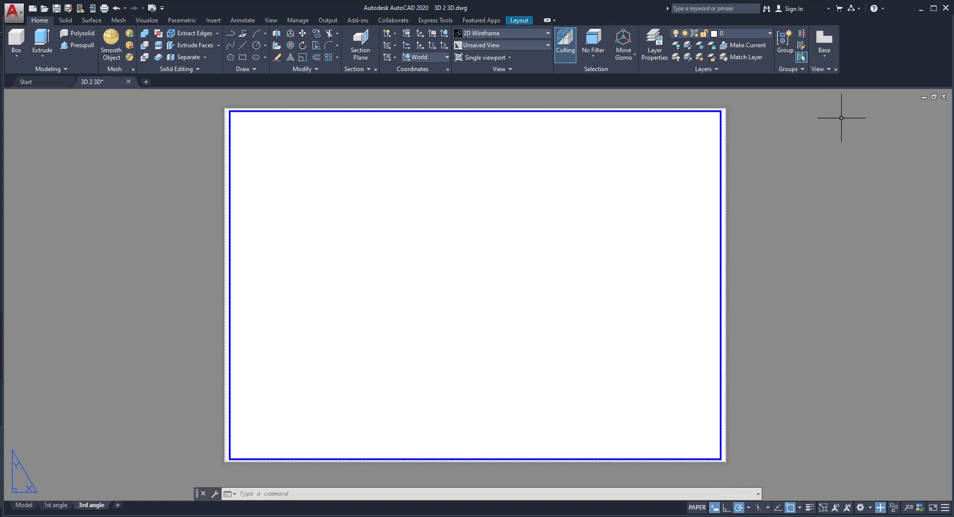
Place a model-space base view at the sheet's top right with a projected view below and an isometric
{"action": "left_click", "coordinate": [824, 57]}
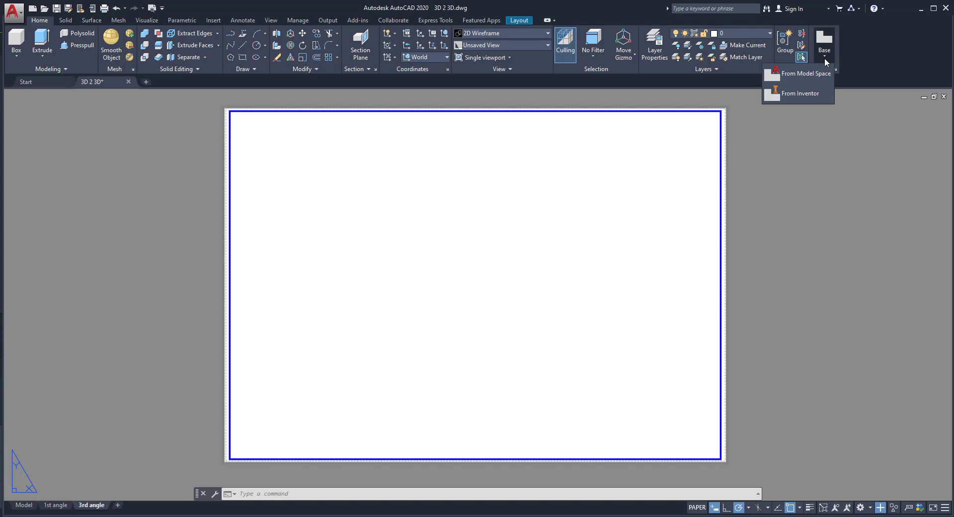
{"action": "left_click", "coordinate": [807, 75]}
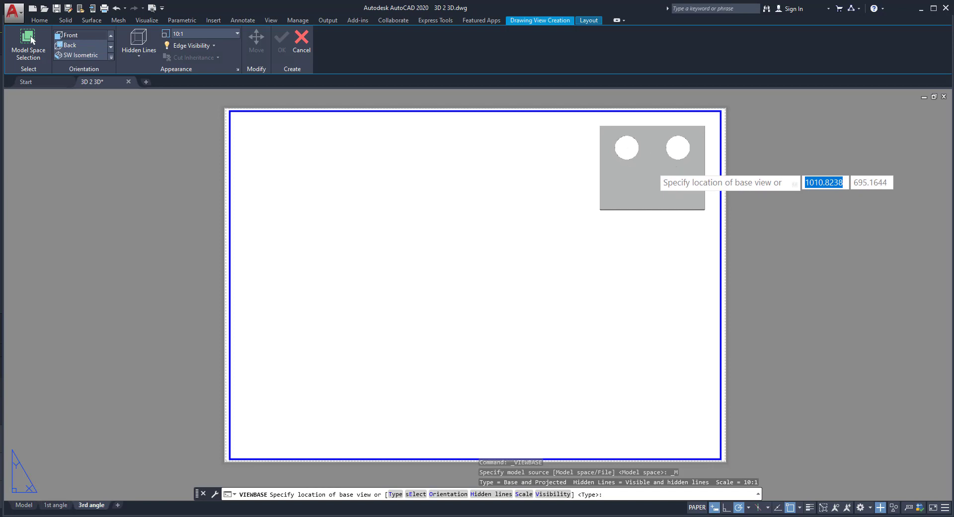
{"action": "left_click", "coordinate": [652, 167]}
{"action": "left_click", "coordinate": [681, 283]}
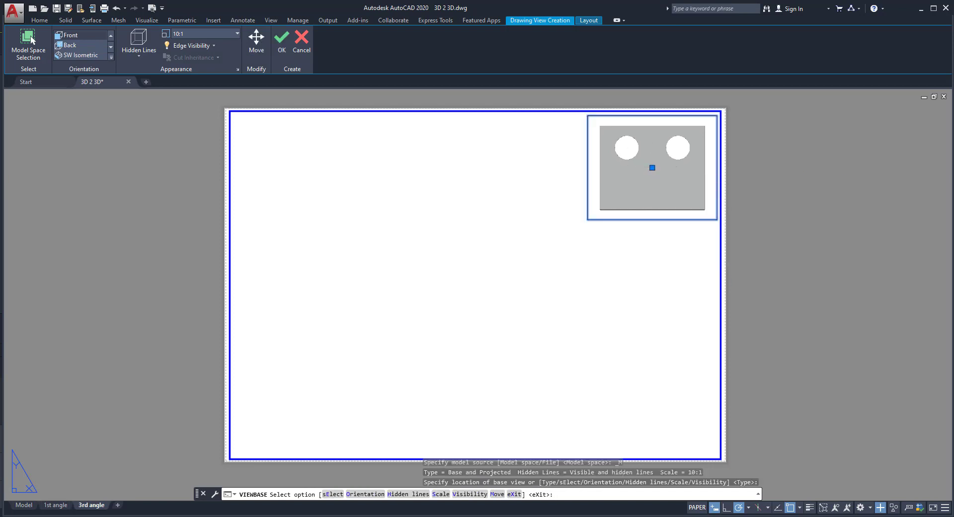
{"action": "left_click", "coordinate": [628, 337]}
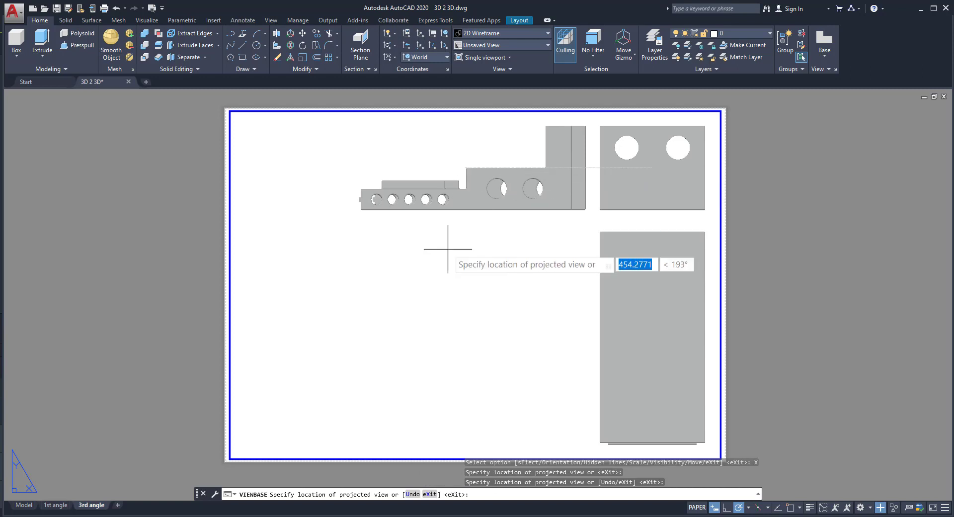
{"action": "scroll", "coordinate": [442, 253], "scroll_direction": "down", "scroll_amount": 4}
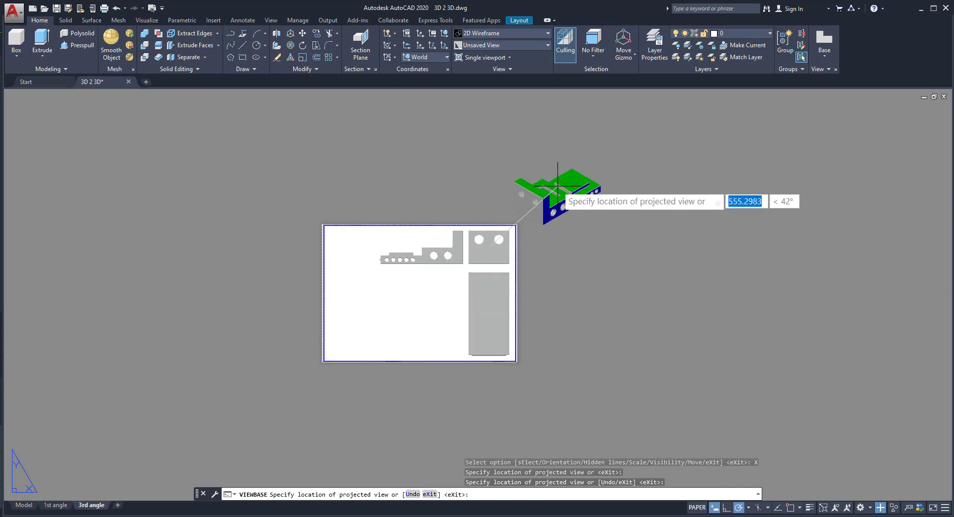
{"action": "left_click", "coordinate": [557, 186]}
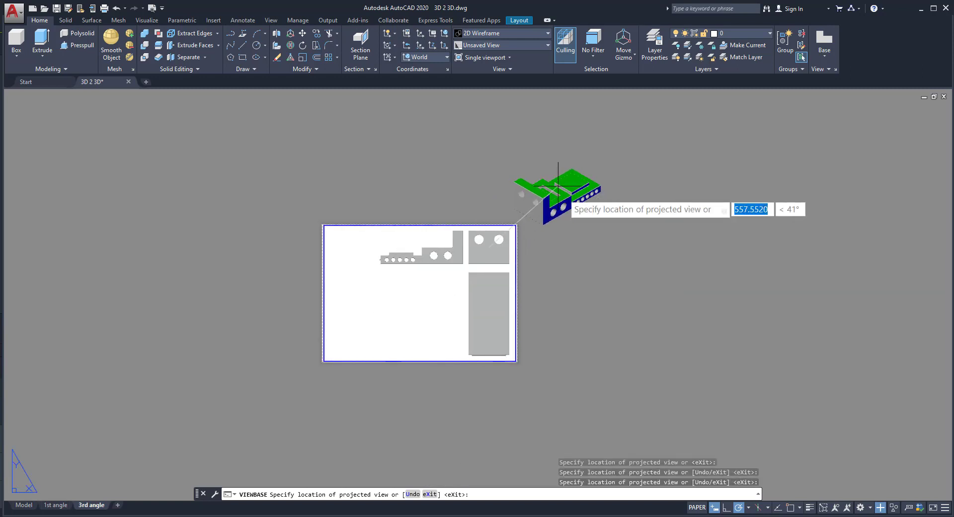
{"action": "key", "text": "Return"}
{"action": "left_click", "coordinate": [649, 145]}
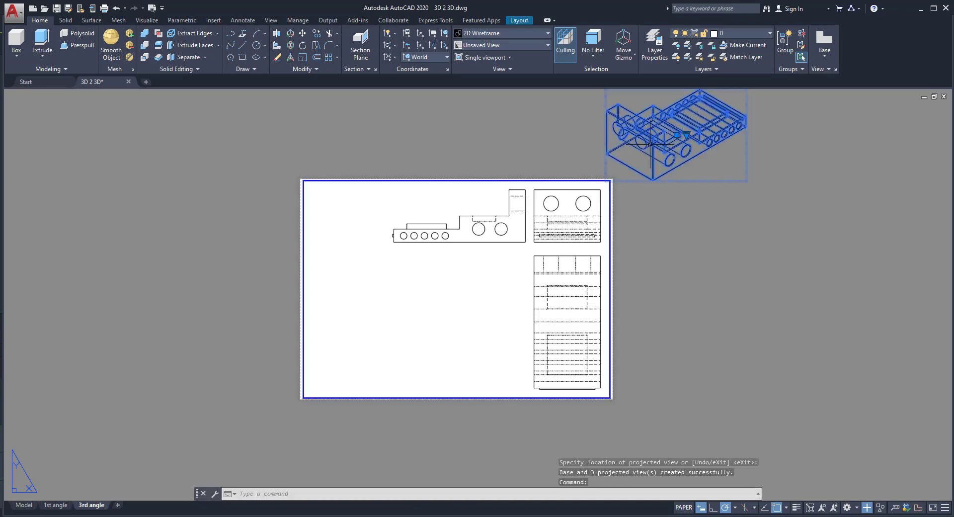
Move the isometric view to the sheet's lower left and deselect it
{"action": "left_click", "coordinate": [677, 134]}
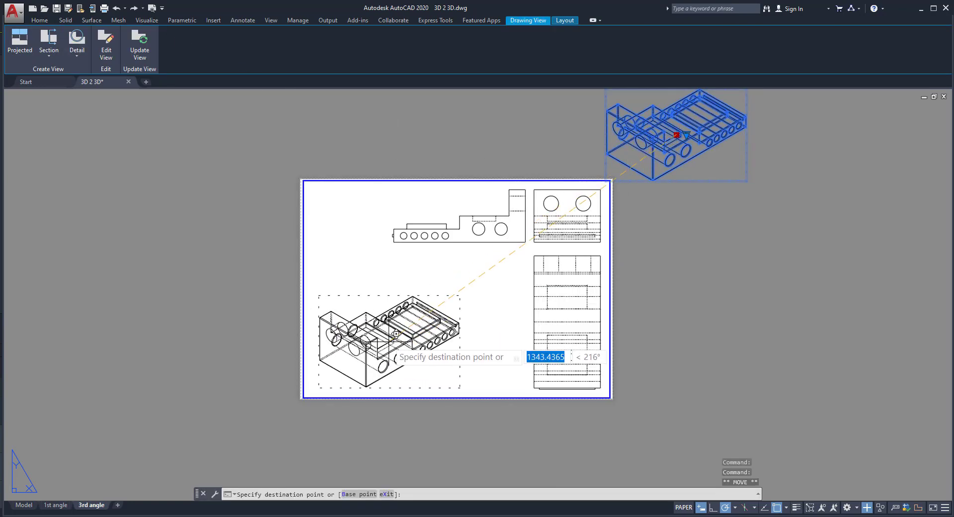
{"action": "left_click", "coordinate": [380, 344]}
{"action": "right_click", "coordinate": [403, 359]}
{"action": "left_click", "coordinate": [343, 302]}
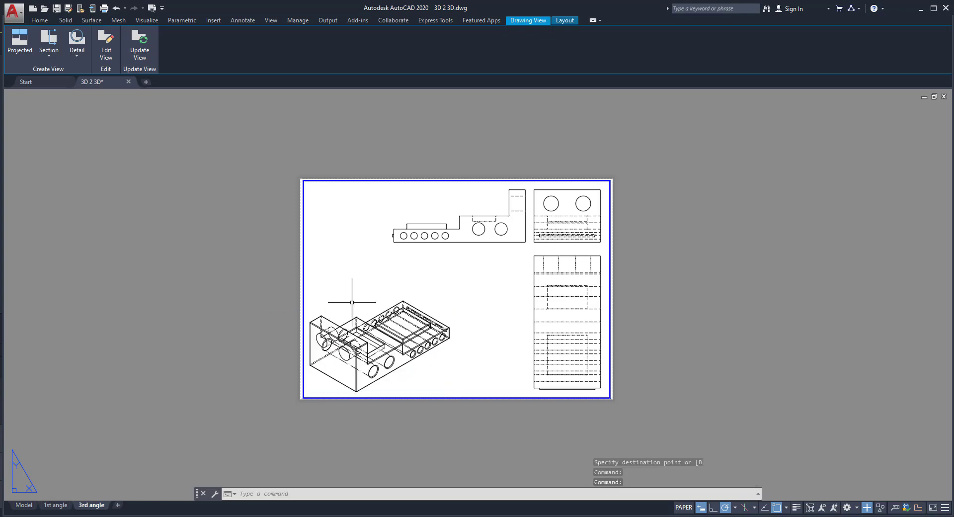
Set the isometric view to Shaded with Visible Lines and recentre the sheet
{"action": "left_click", "coordinate": [352, 299]}
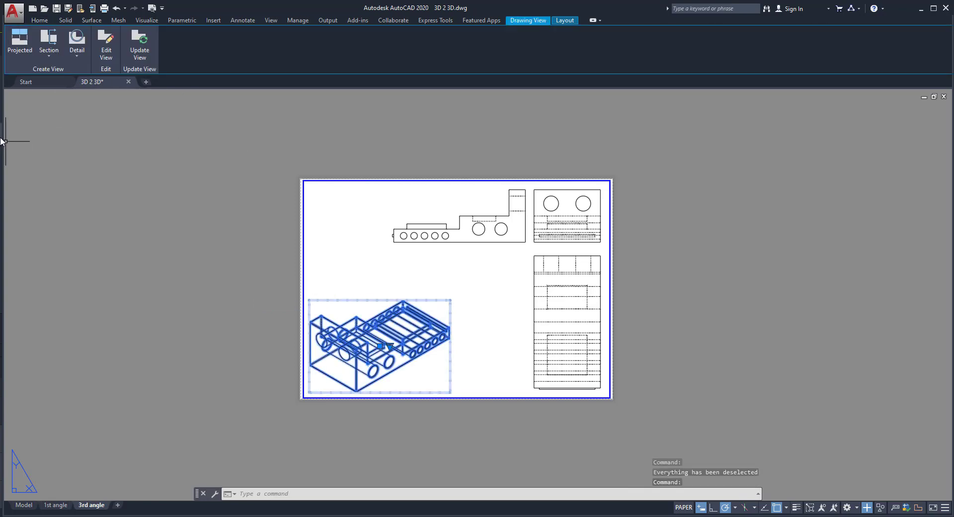
{"action": "left_click", "coordinate": [109, 53]}
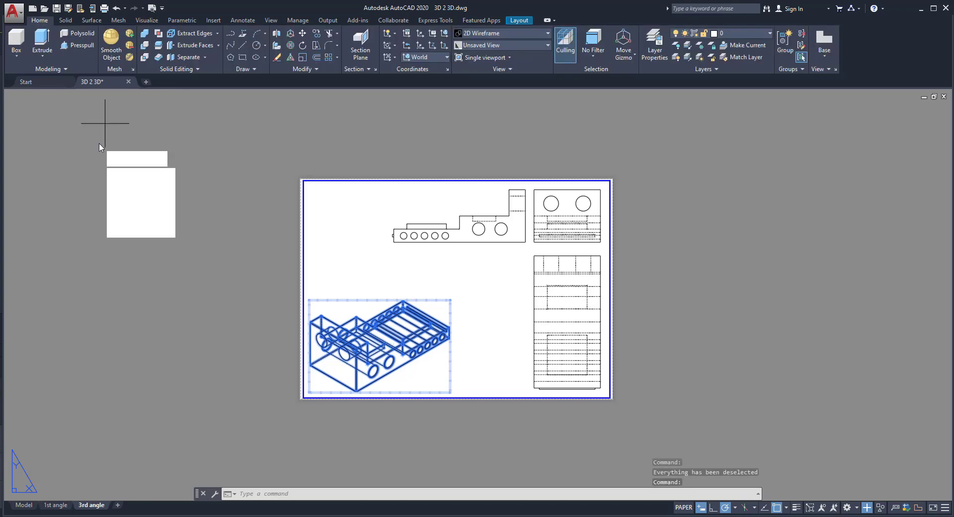
{"action": "left_click", "coordinate": [83, 59]}
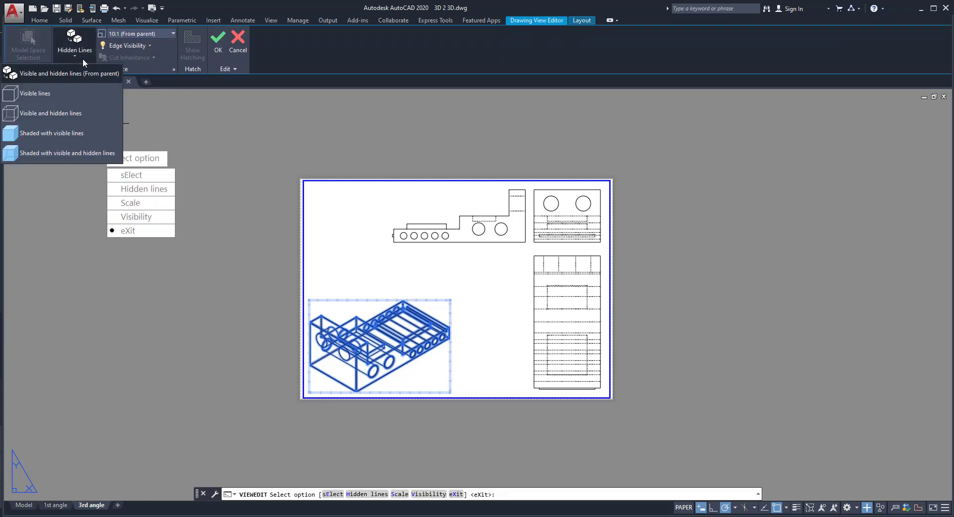
{"action": "left_click", "coordinate": [55, 133]}
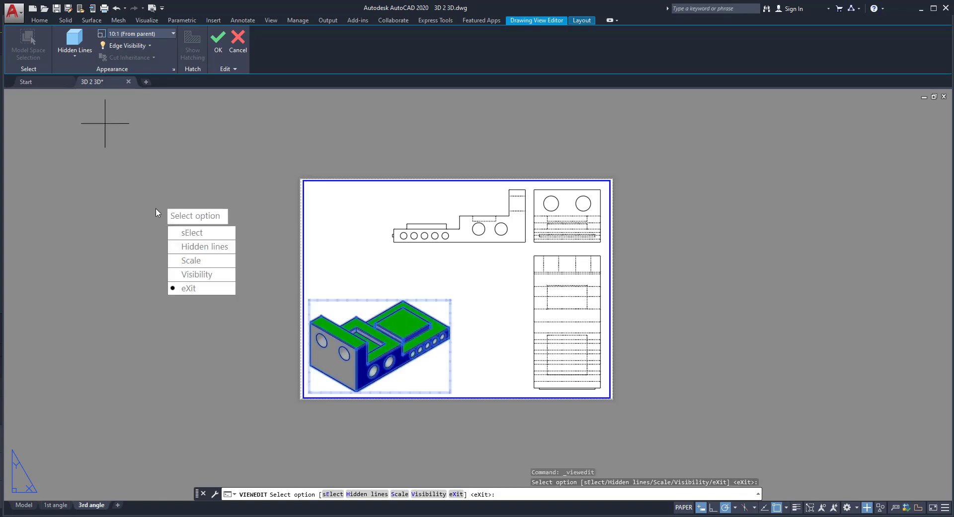
{"action": "left_click", "coordinate": [205, 289]}
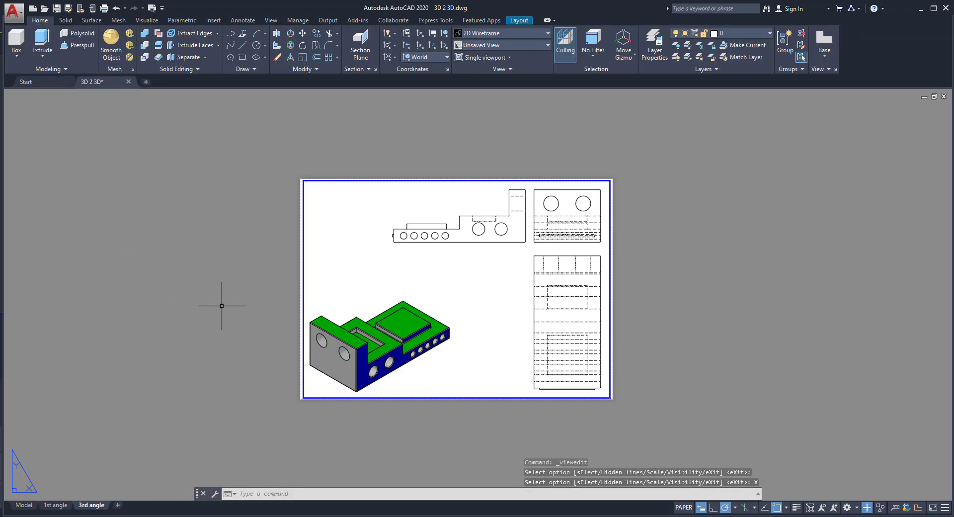
{"action": "scroll", "coordinate": [252, 325], "scroll_direction": "up", "scroll_amount": 2}
{"action": "mouse_move", "coordinate": [427, 330]}
{"action": "middle_mouse_down"}
{"action": "mouse_move", "coordinate": [366, 356]}
{"action": "mouse_move", "coordinate": [365, 337]}
{"action": "middle_mouse_up"}
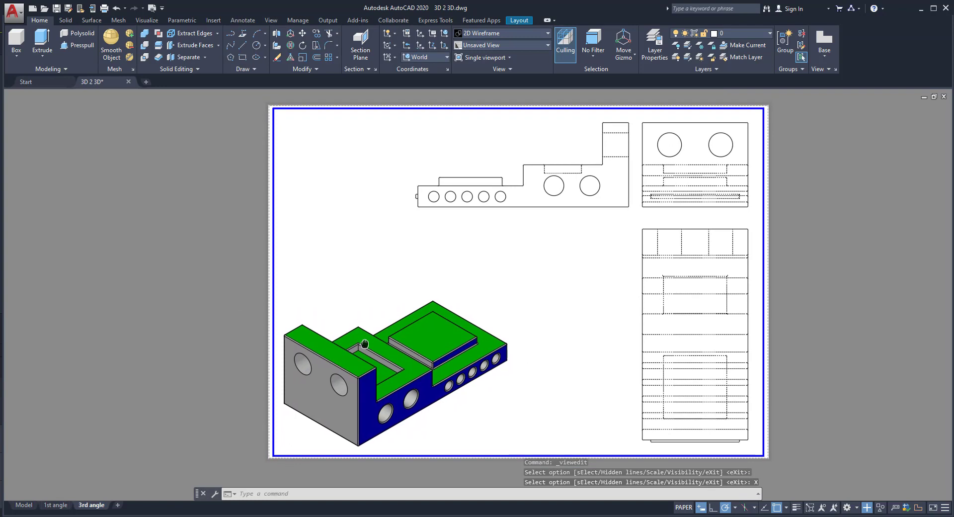
{"action": "middle_click_drag", "start_coordinate": [390, 304], "coordinate": [390, 314]}
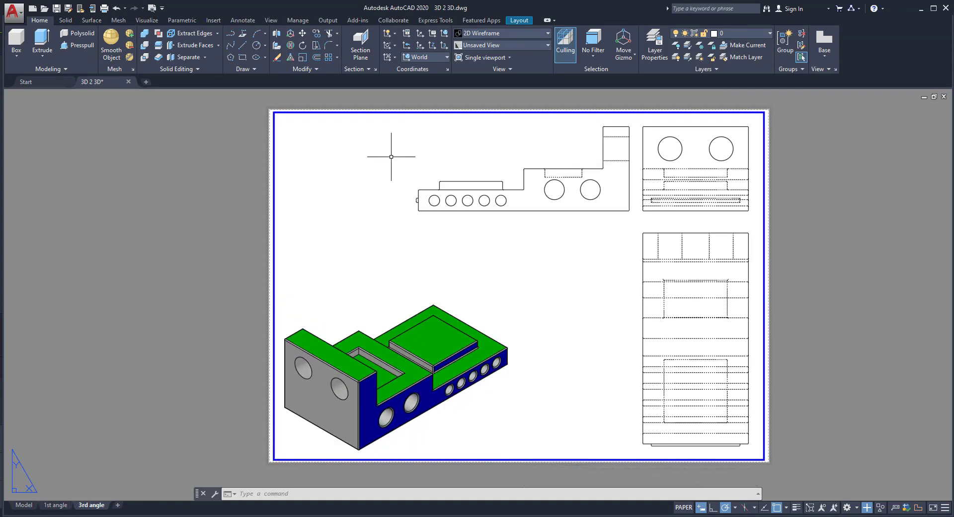
Create full section E-E with a vertical cut through the long front view, placed at upper left
{"action": "left_click", "coordinate": [517, 21]}
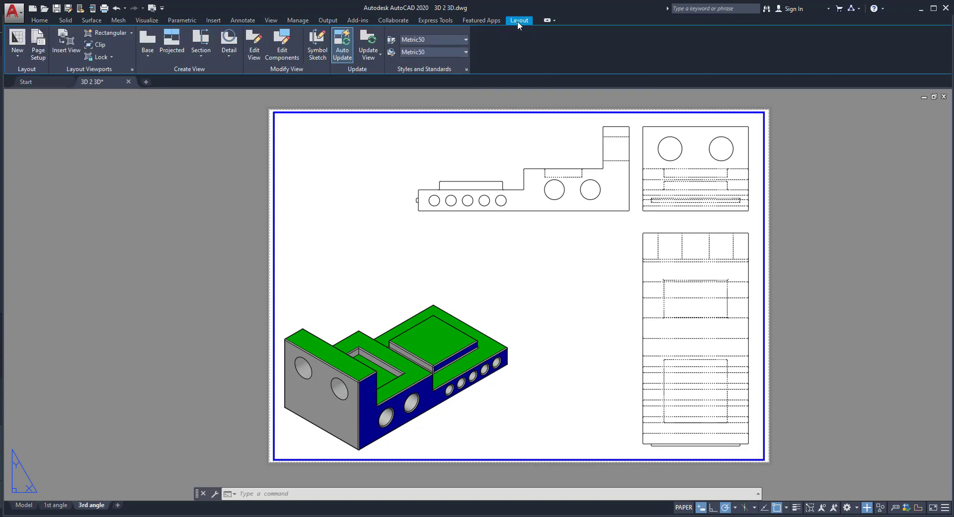
{"action": "left_click", "coordinate": [204, 57]}
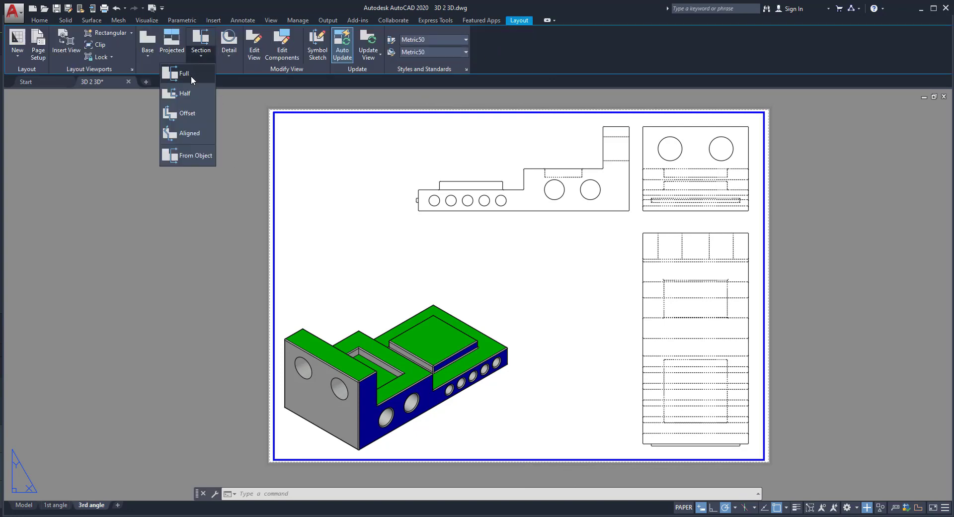
{"action": "left_click", "coordinate": [188, 75]}
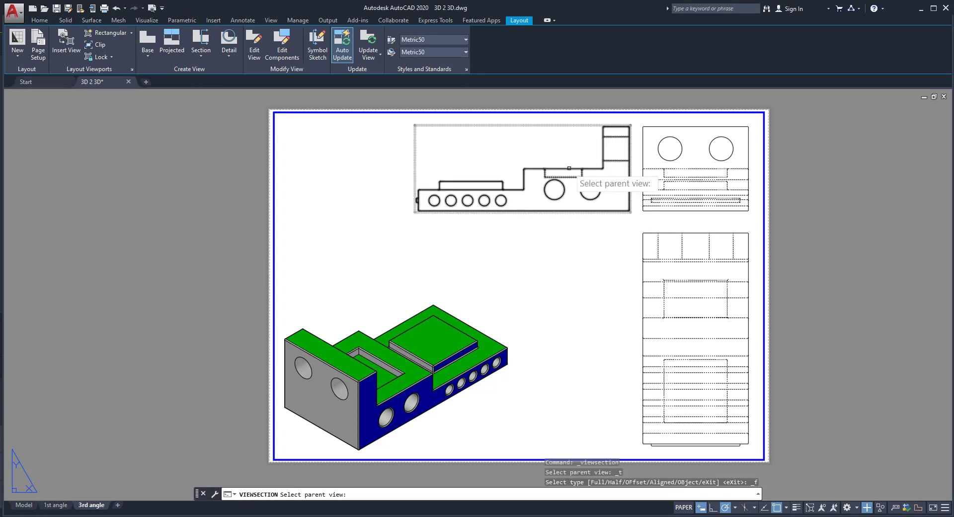
{"action": "left_click", "coordinate": [569, 168]}
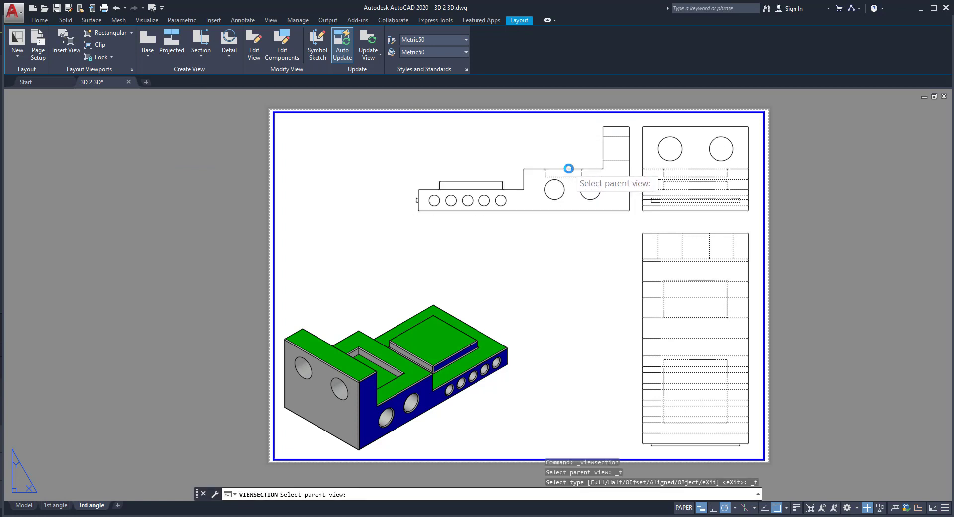
{"action": "left_click", "coordinate": [570, 124]}
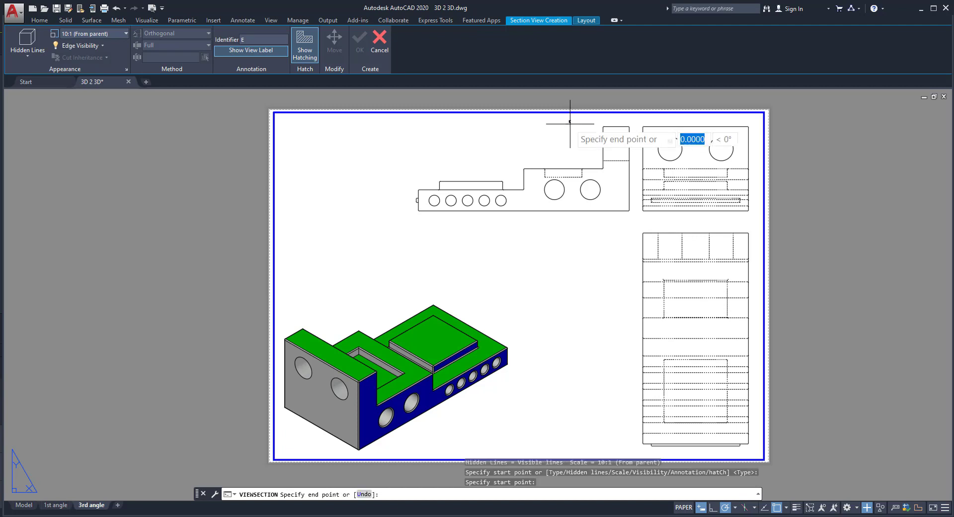
{"action": "left_click", "coordinate": [570, 225]}
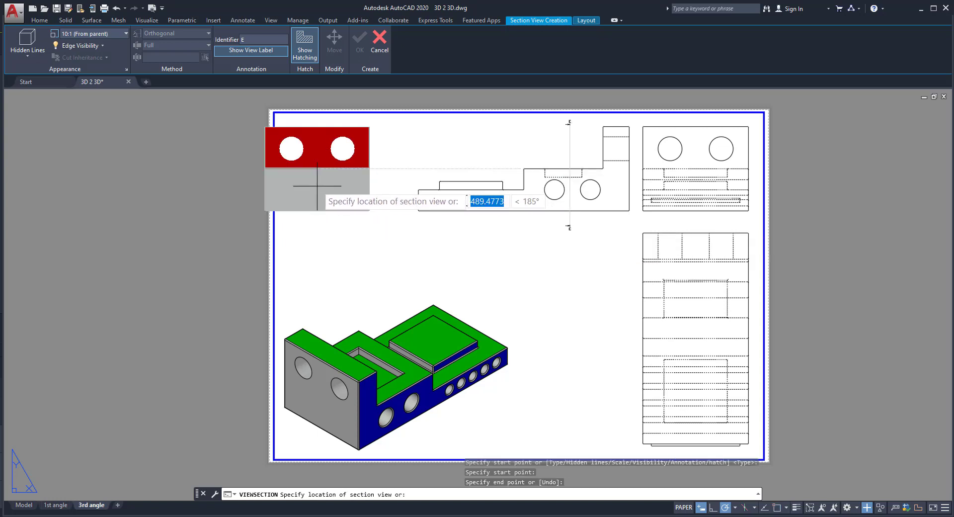
{"action": "left_click", "coordinate": [345, 182]}
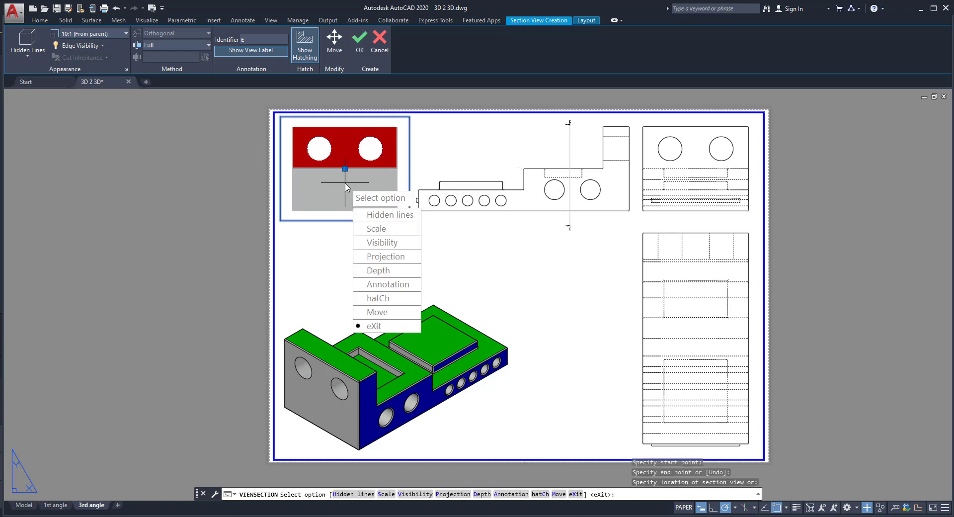
{"action": "left_click", "coordinate": [377, 325]}
Move the E-E (10:1) label below the section view and clear the selection
{"action": "scroll", "coordinate": [343, 120], "scroll_direction": "up", "scroll_amount": 4}
{"action": "left_click", "coordinate": [354, 114]}
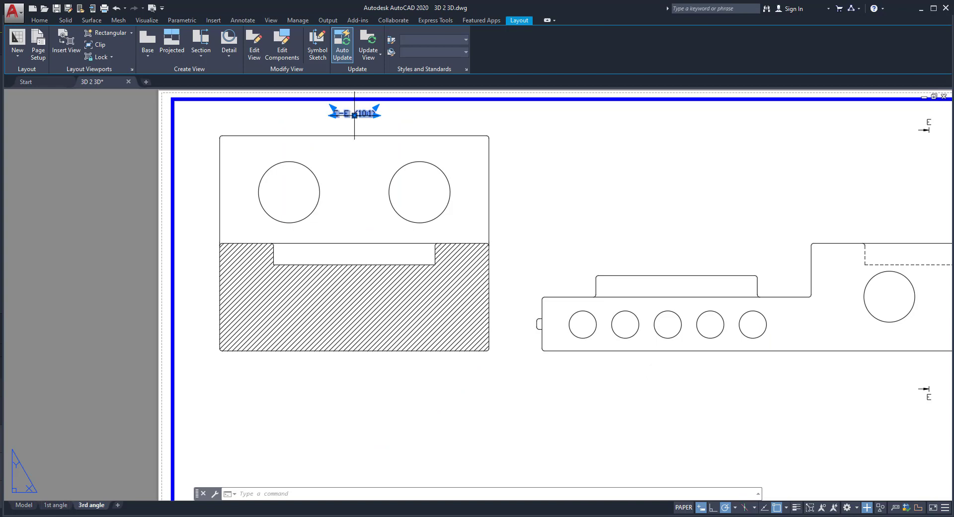
{"action": "left_click", "coordinate": [354, 115]}
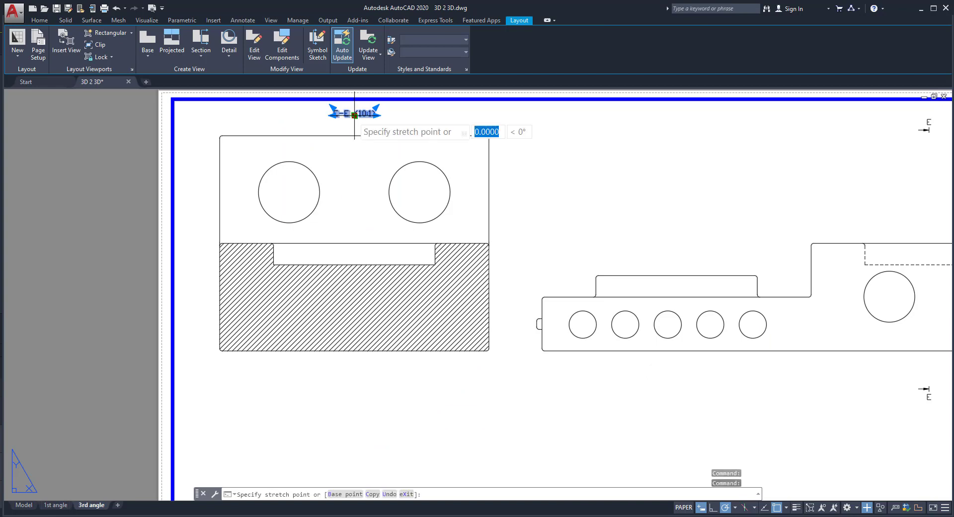
{"action": "left_click", "coordinate": [355, 363]}
{"action": "scroll", "coordinate": [343, 121], "scroll_direction": "down", "scroll_amount": 4}
{"action": "key", "text": "Escape"}
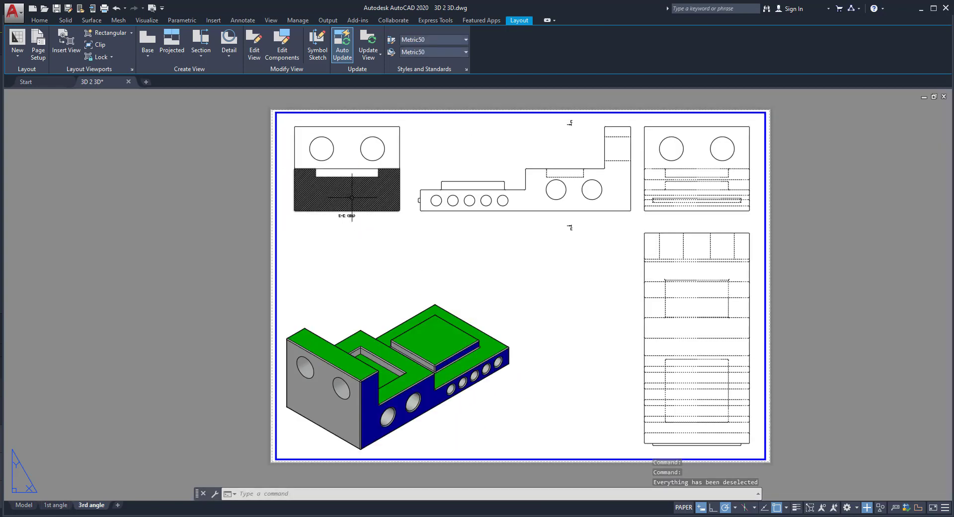
{"action": "left_click", "coordinate": [202, 56]}
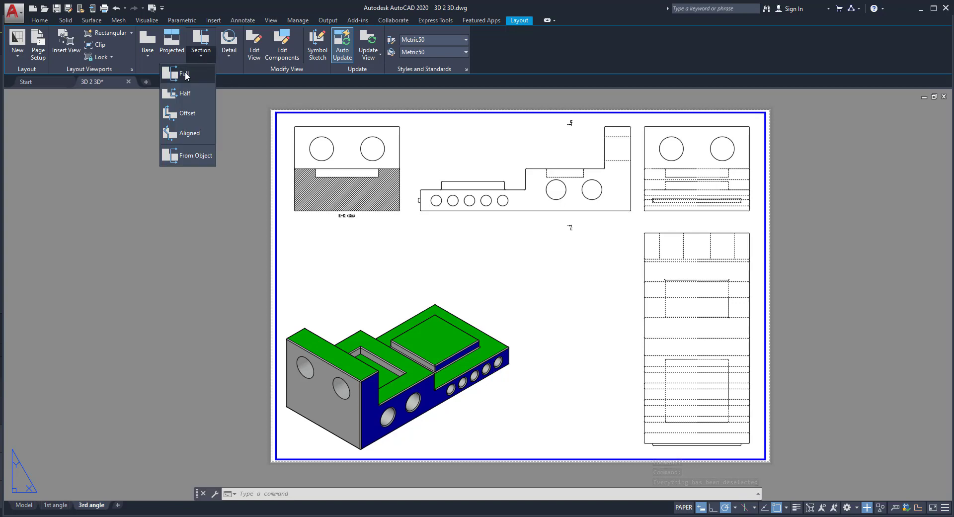
{"action": "left_click", "coordinate": [186, 74]}
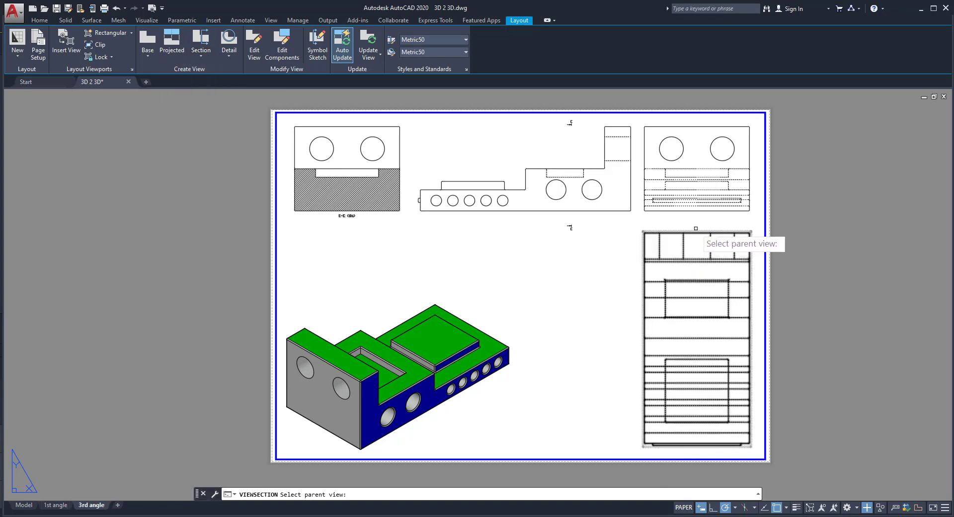
Create full section F-F of the tall right view with a vertical cut, placed to its left
{"action": "left_click", "coordinate": [700, 239]}
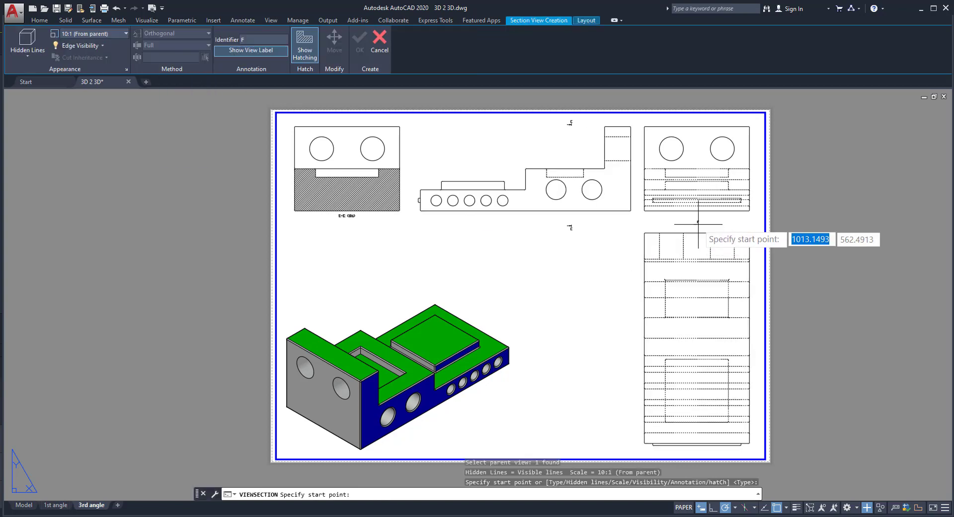
{"action": "left_click", "coordinate": [697, 222]}
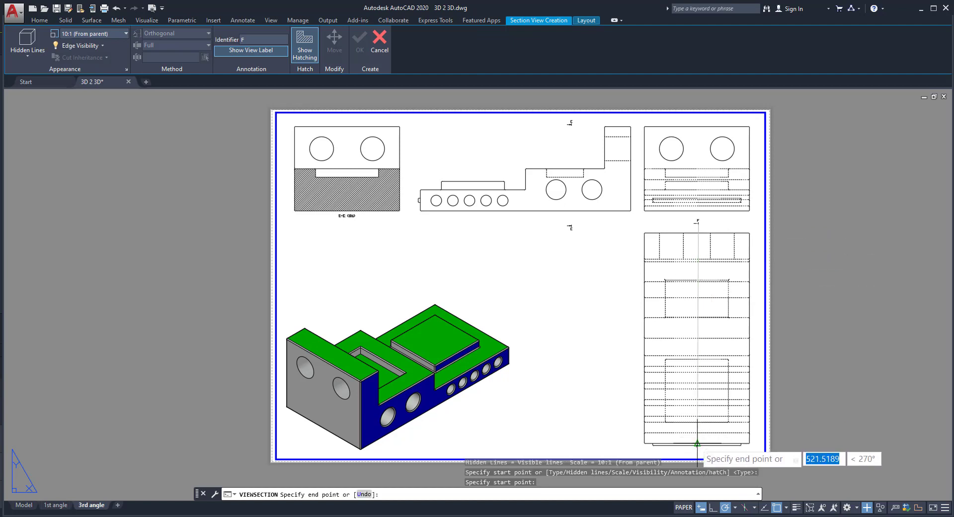
{"action": "left_click", "coordinate": [698, 451]}
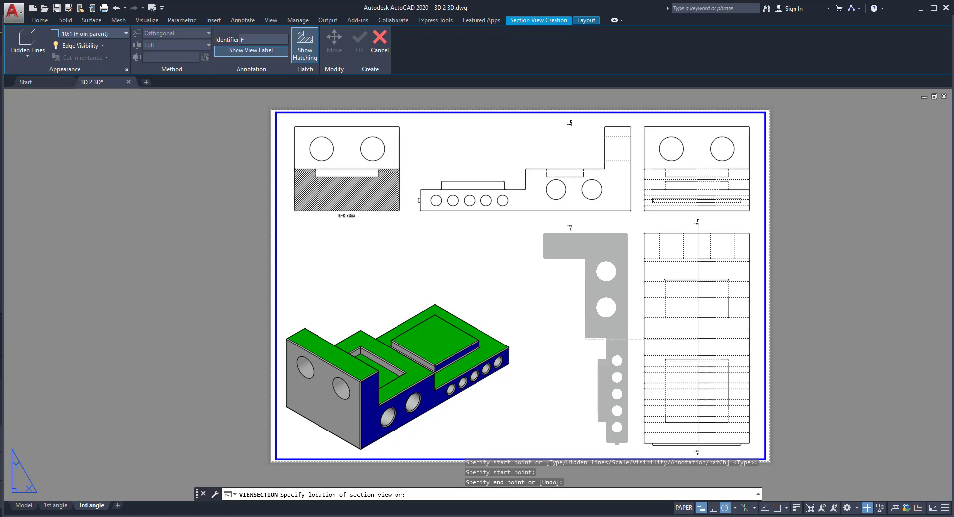
{"action": "left_click", "coordinate": [585, 353]}
{"action": "type", "text": "x"}
{"action": "key", "text": "Return"}
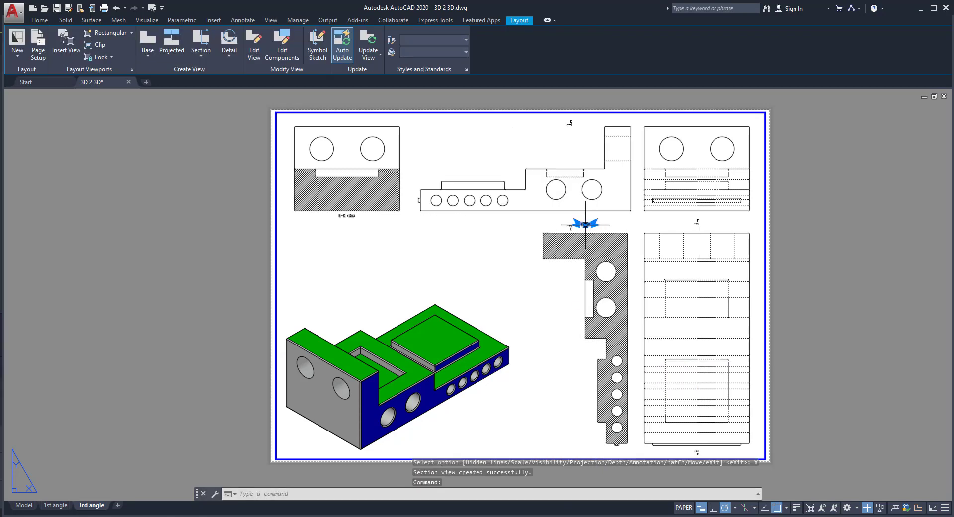
Stretch the F-F cutting line down to the view's bottom and clear the selection
{"action": "left_click", "coordinate": [585, 225]}
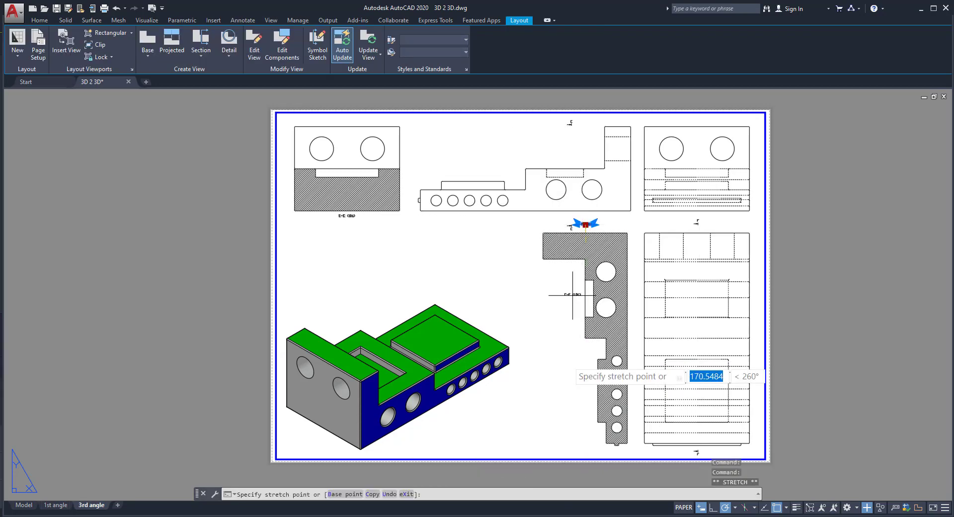
{"action": "left_click", "coordinate": [586, 443]}
{"action": "right_click", "coordinate": [841, 277]}
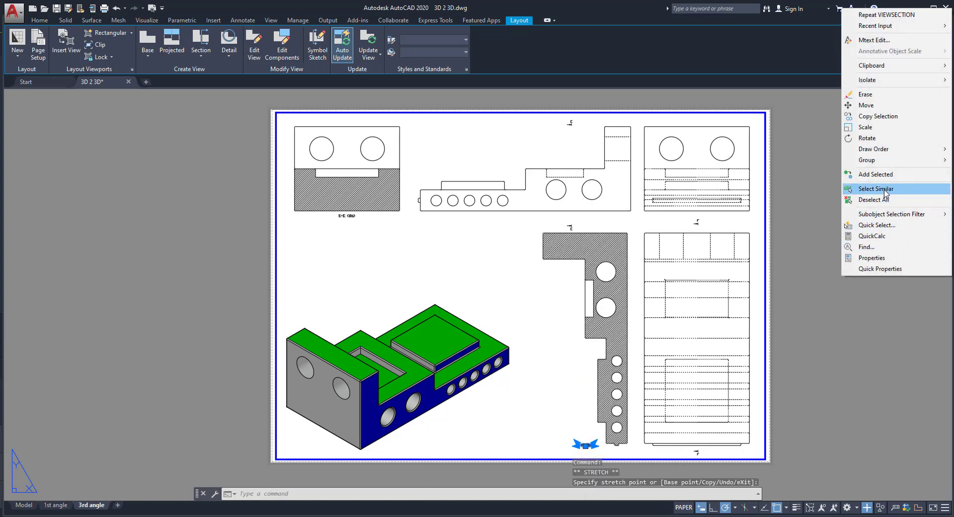
{"action": "left_click", "coordinate": [873, 199]}
{"action": "middle_click_drag", "start_coordinate": [508, 312], "coordinate": [526, 265]}
{"action": "scroll", "coordinate": [481, 336], "scroll_direction": "up", "scroll_amount": 3}
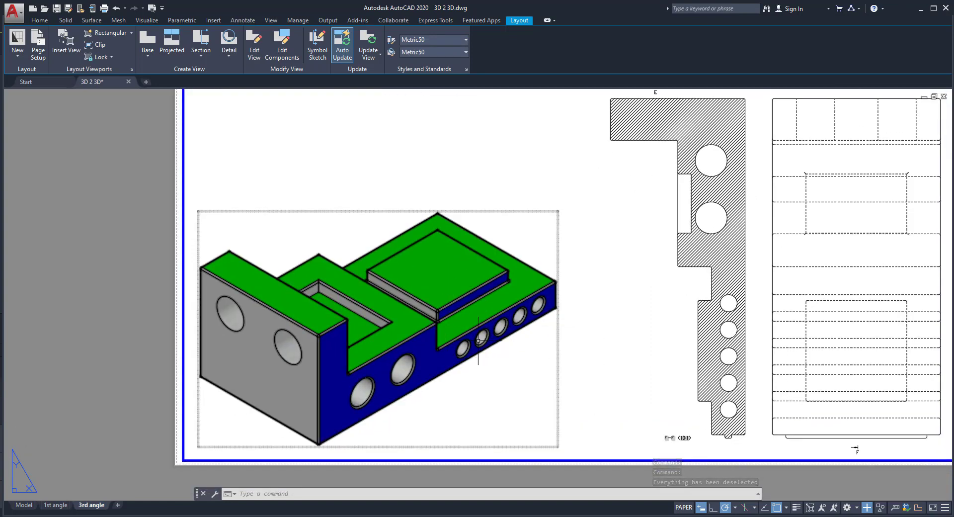
{"action": "middle_click_drag", "start_coordinate": [464, 340], "coordinate": [470, 351]}
{"action": "scroll", "coordinate": [511, 362], "scroll_direction": "up", "scroll_amount": 2}
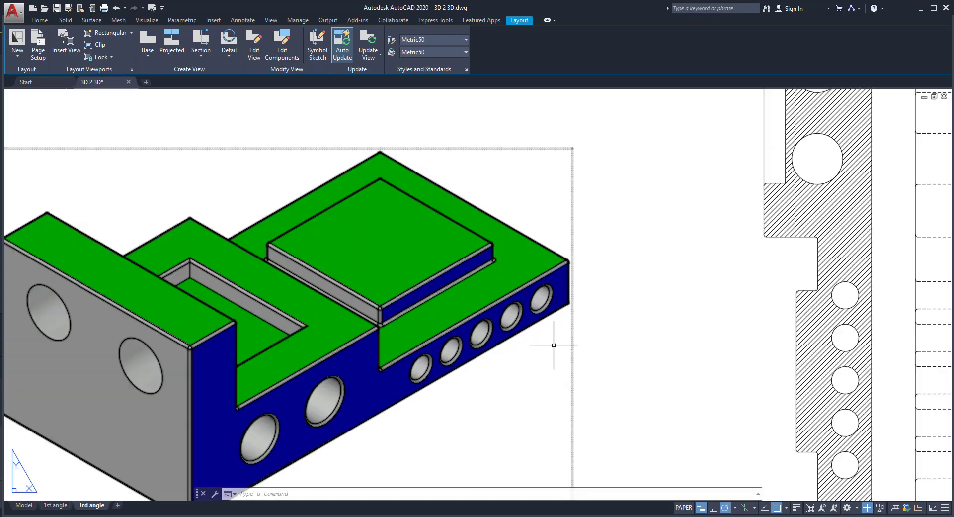
{"action": "middle_click_drag", "start_coordinate": [552, 349], "coordinate": [556, 369]}
{"action": "scroll", "coordinate": [407, 358], "scroll_direction": "up", "scroll_amount": 4}
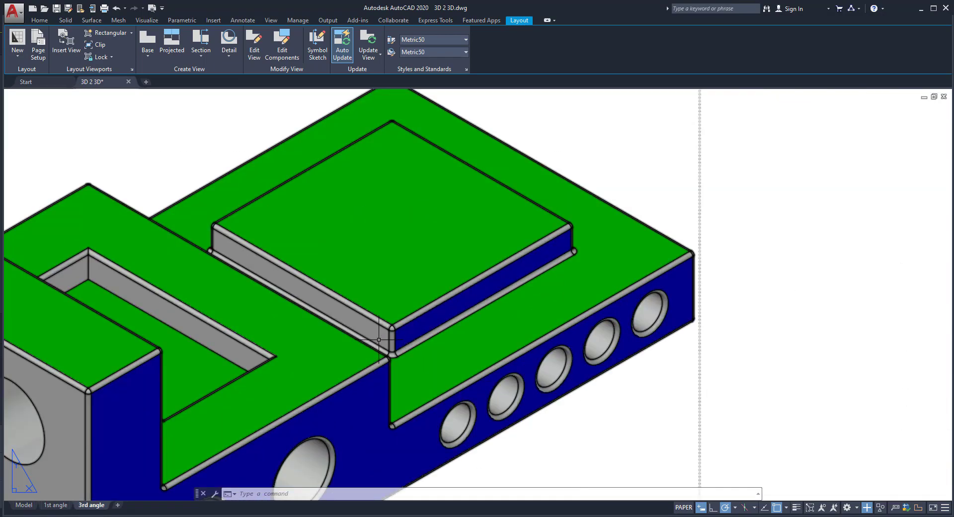
{"action": "scroll", "coordinate": [437, 348], "scroll_direction": "down", "scroll_amount": 3}
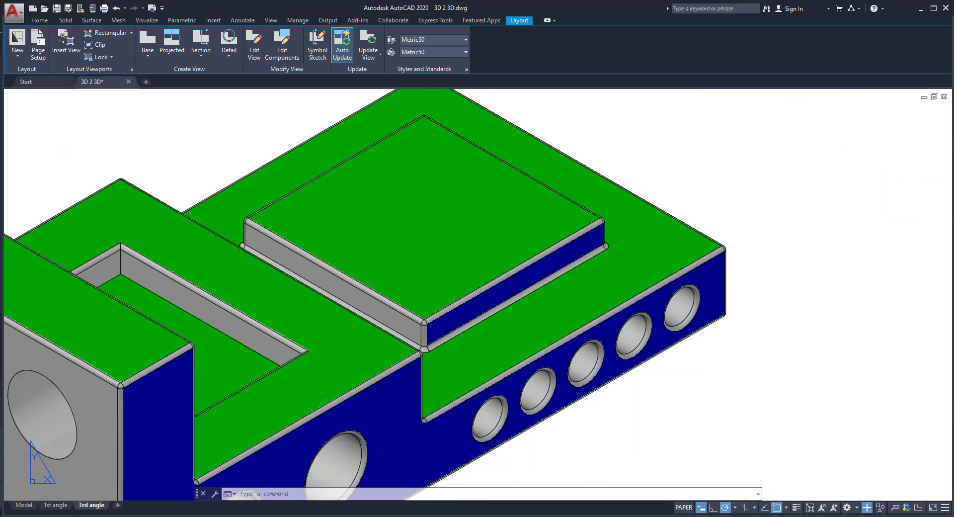
Create circular detail view G on the isometric block's raised front corner, placed above the isometric view
{"action": "left_click", "coordinate": [226, 55]}
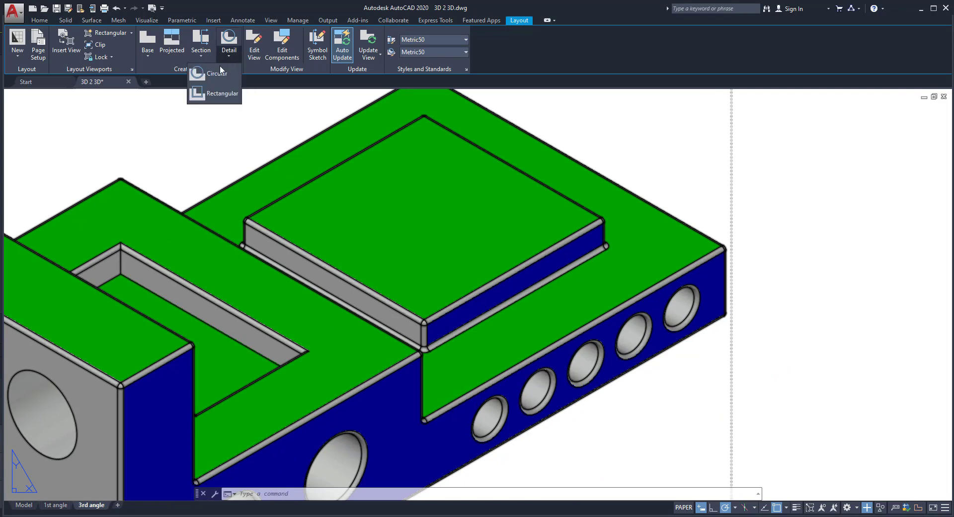
{"action": "left_click", "coordinate": [217, 74]}
{"action": "scroll", "coordinate": [410, 348], "scroll_direction": "up", "scroll_amount": 4}
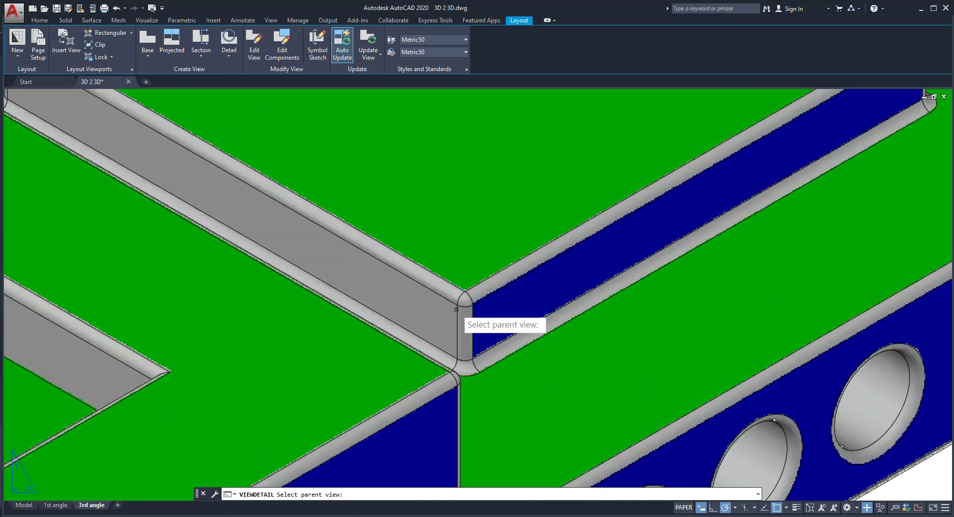
{"action": "left_click", "coordinate": [461, 307]}
{"action": "key", "text": "Return"}
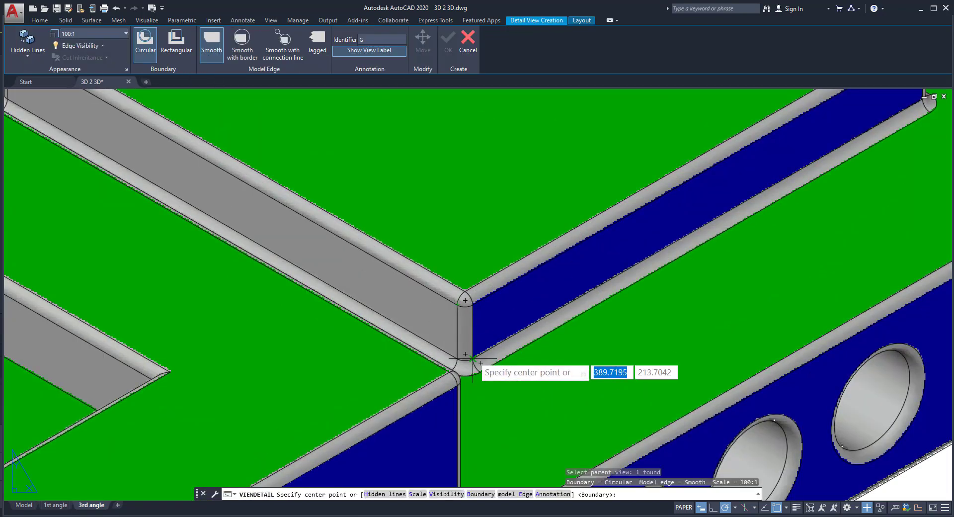
{"action": "left_click", "coordinate": [472, 332]}
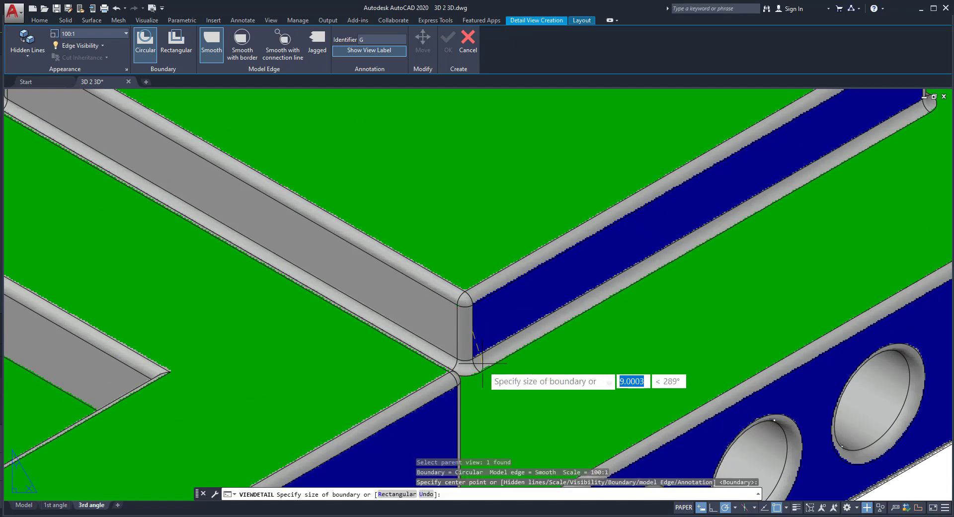
{"action": "left_click", "coordinate": [545, 343]}
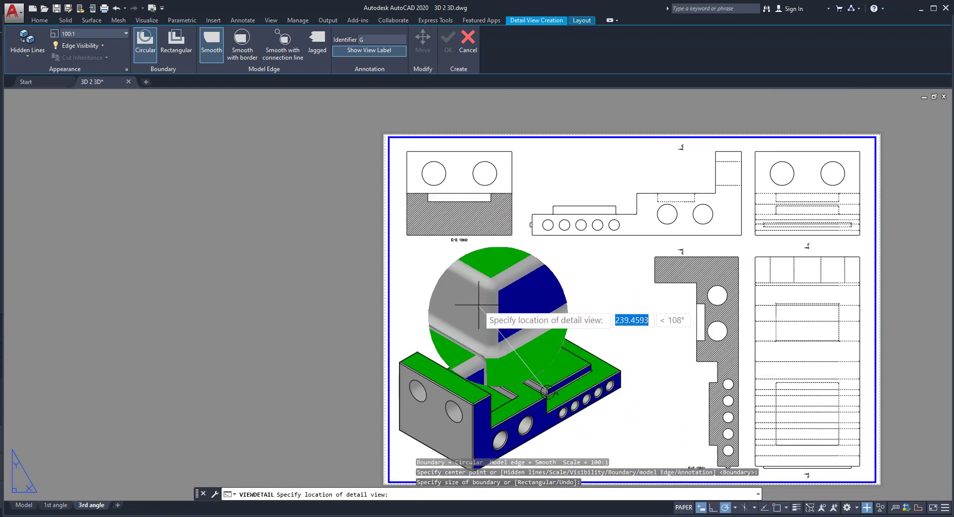
{"action": "left_click", "coordinate": [478, 304]}
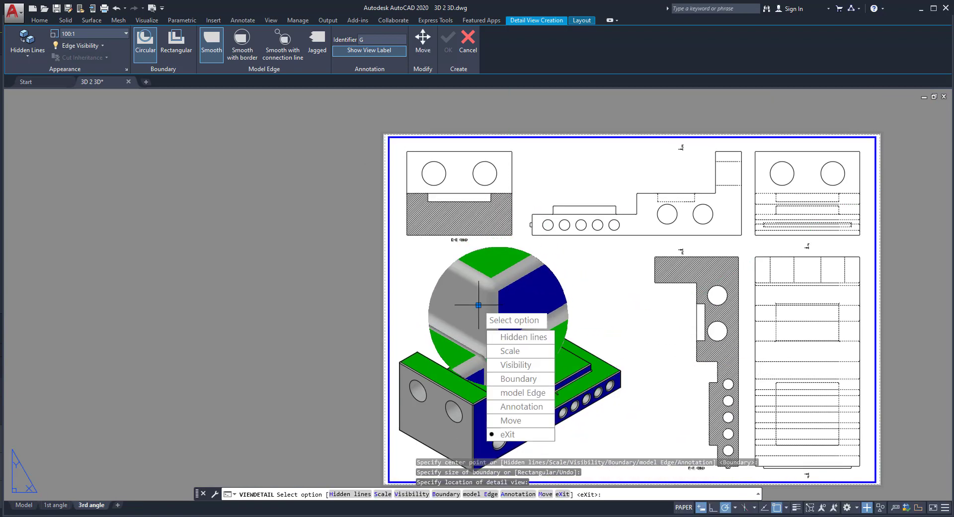
{"action": "left_click", "coordinate": [519, 435]}
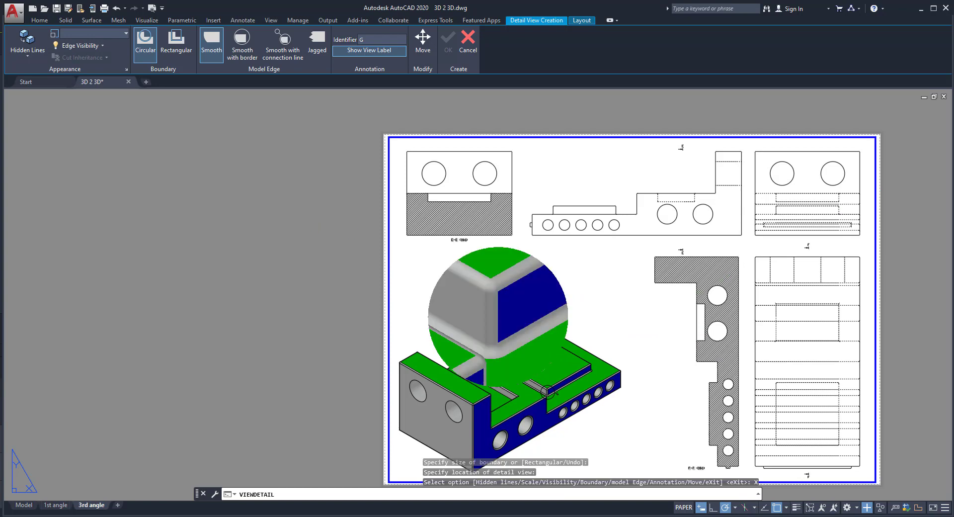
{"action": "scroll", "coordinate": [260, 208], "scroll_direction": "down", "scroll_amount": 2}
{"action": "scroll", "coordinate": [413, 302], "scroll_direction": "up", "scroll_amount": 2}
{"action": "scroll", "coordinate": [414, 302], "scroll_direction": "up", "scroll_amount": 2}
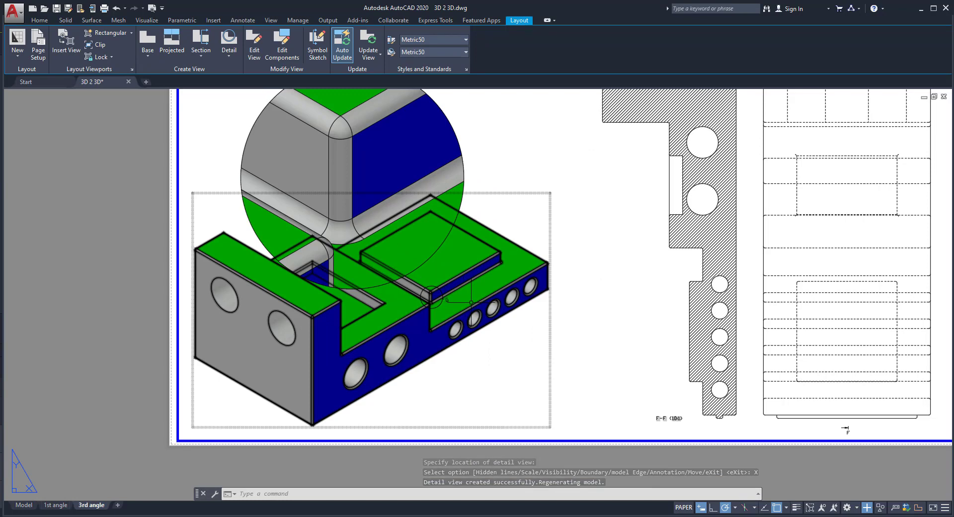
Move the isometric view to the right and clear the selection
{"action": "left_click", "coordinate": [474, 302]}
{"action": "left_click", "coordinate": [373, 309]}
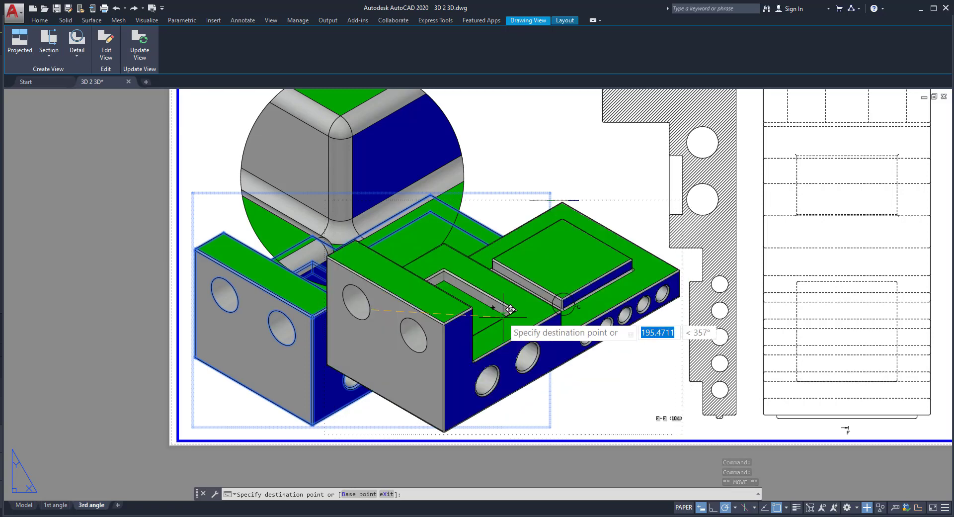
{"action": "left_click", "coordinate": [502, 316]}
{"action": "scroll", "coordinate": [428, 377], "scroll_direction": "down", "scroll_amount": 2}
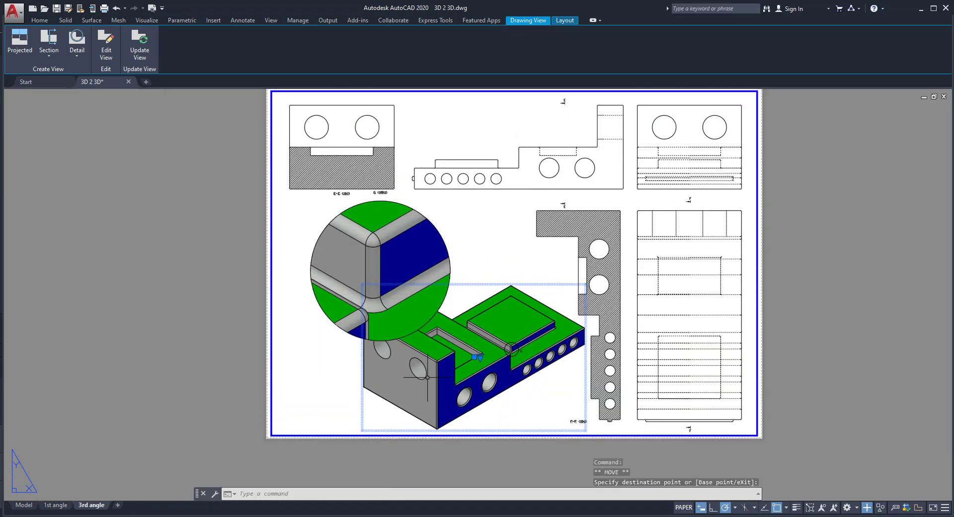
{"action": "right_click", "coordinate": [222, 248]}
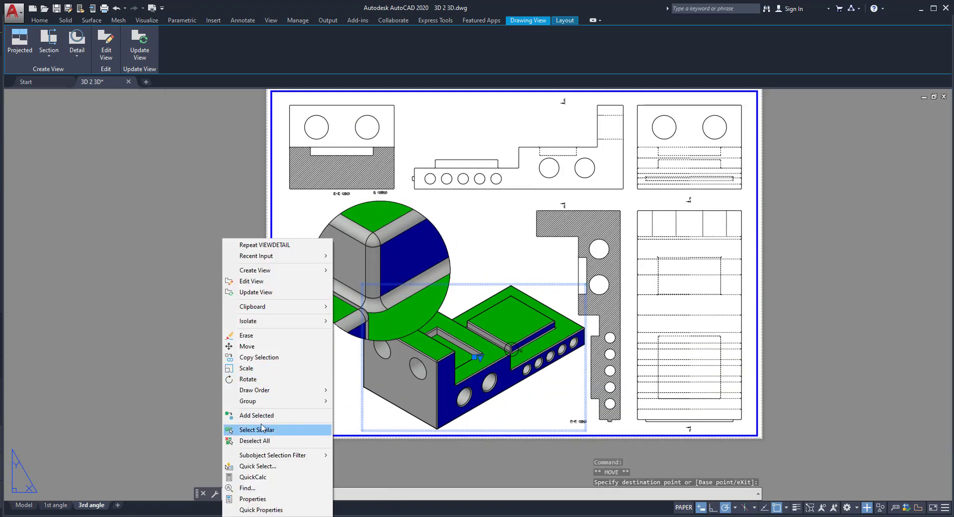
{"action": "left_click", "coordinate": [266, 441]}
{"action": "scroll", "coordinate": [420, 262], "scroll_direction": "up", "scroll_amount": 2}
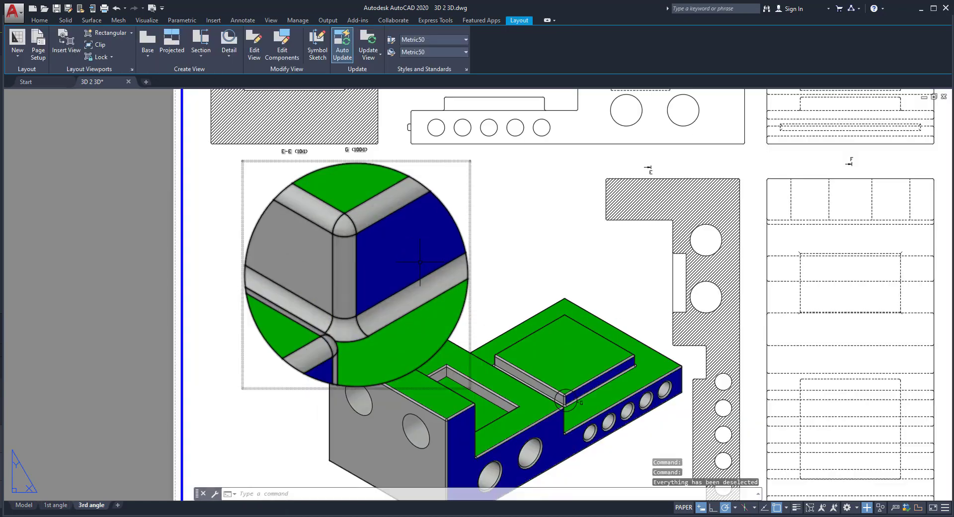
Move detail view G up-left and shrink its boundary circle
{"action": "left_click", "coordinate": [463, 243]}
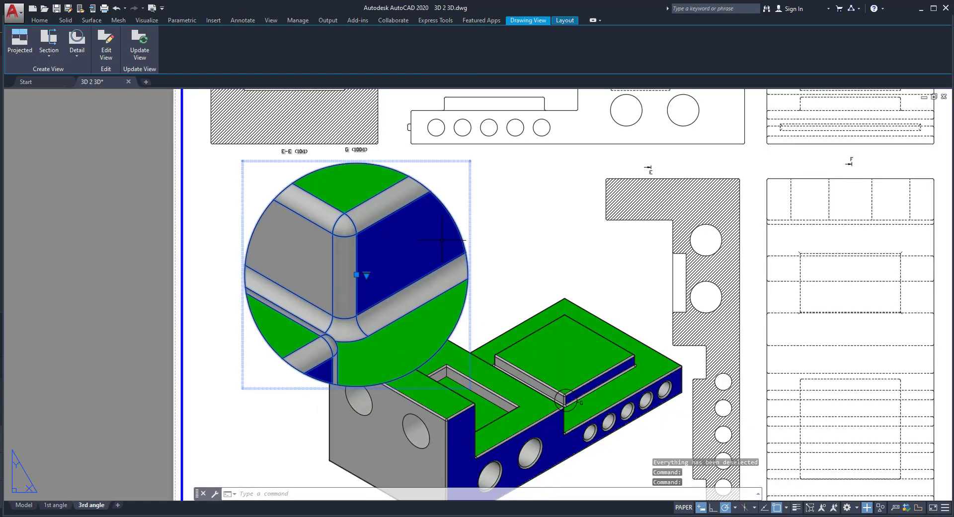
{"action": "left_click_drag", "start_coordinate": [442, 240], "coordinate": [406, 231]}
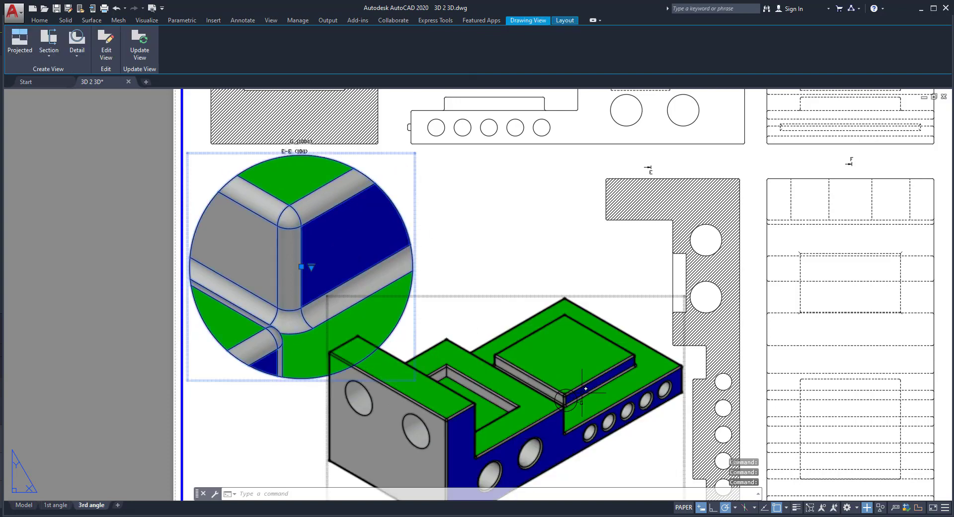
{"action": "scroll", "coordinate": [585, 387], "scroll_direction": "up", "scroll_amount": 3}
{"action": "left_click", "coordinate": [542, 385]}
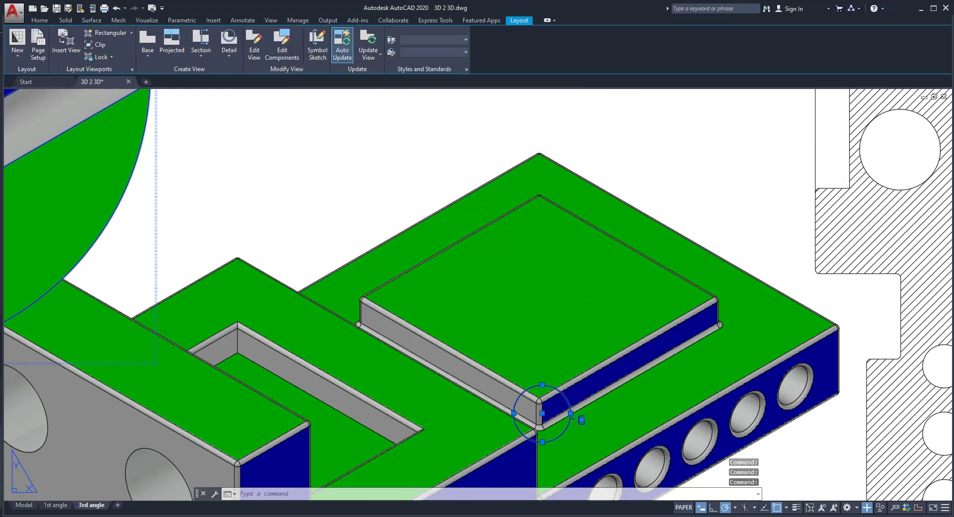
{"action": "scroll", "coordinate": [544, 393], "scroll_direction": "up", "scroll_amount": 4}
{"action": "left_click", "coordinate": [547, 396]}
{"action": "scroll", "coordinate": [525, 395], "scroll_direction": "down", "scroll_amount": 6}
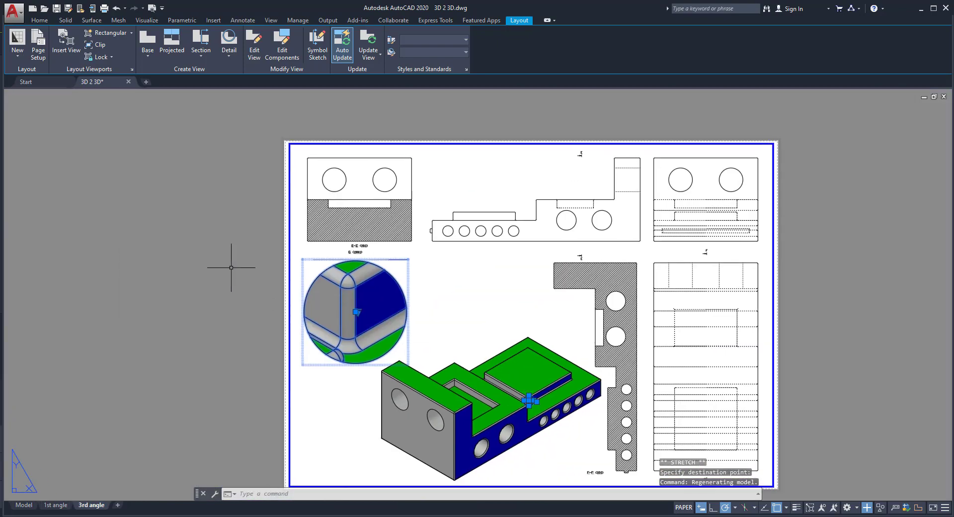
{"action": "right_click", "coordinate": [230, 268]}
{"action": "left_click", "coordinate": [264, 419]}
{"action": "scroll", "coordinate": [357, 327], "scroll_direction": "up", "scroll_amount": 2}
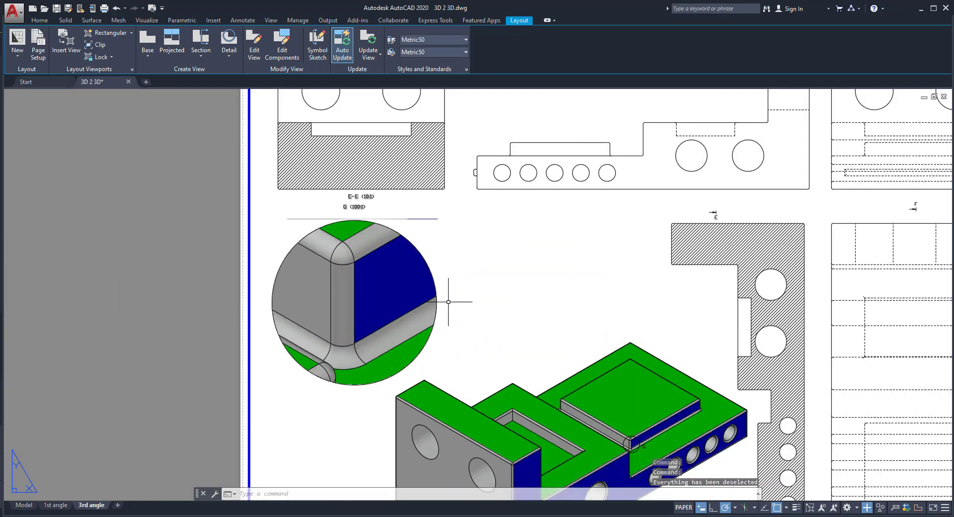
Centre detail view G above the isometric view and place its G (10:1) label to the left
{"action": "left_click", "coordinate": [417, 286]}
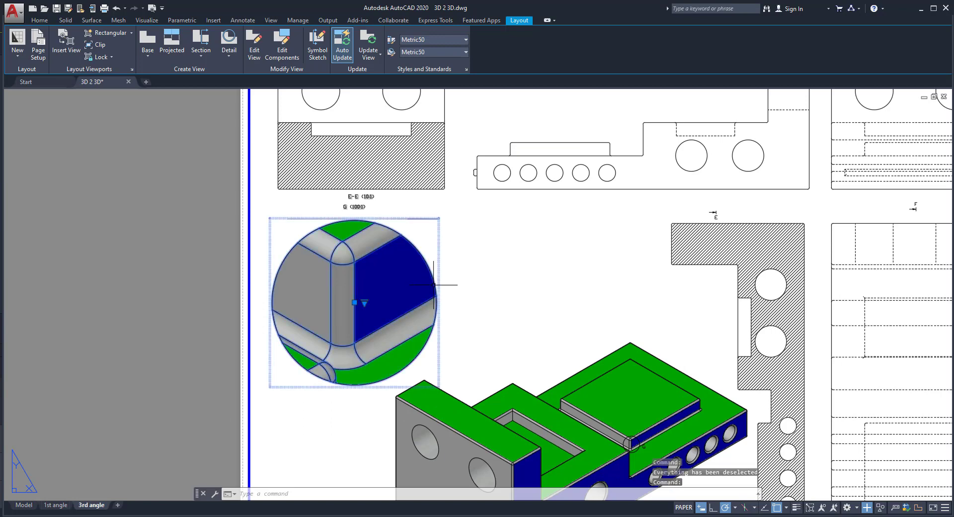
{"action": "left_click", "coordinate": [353, 302]}
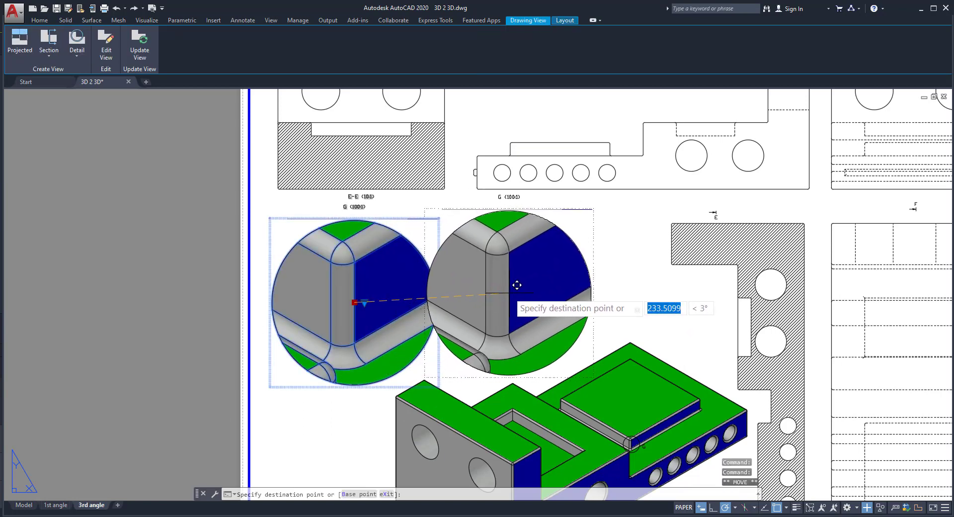
{"action": "left_click", "coordinate": [516, 285]}
{"action": "left_click", "coordinate": [502, 197]}
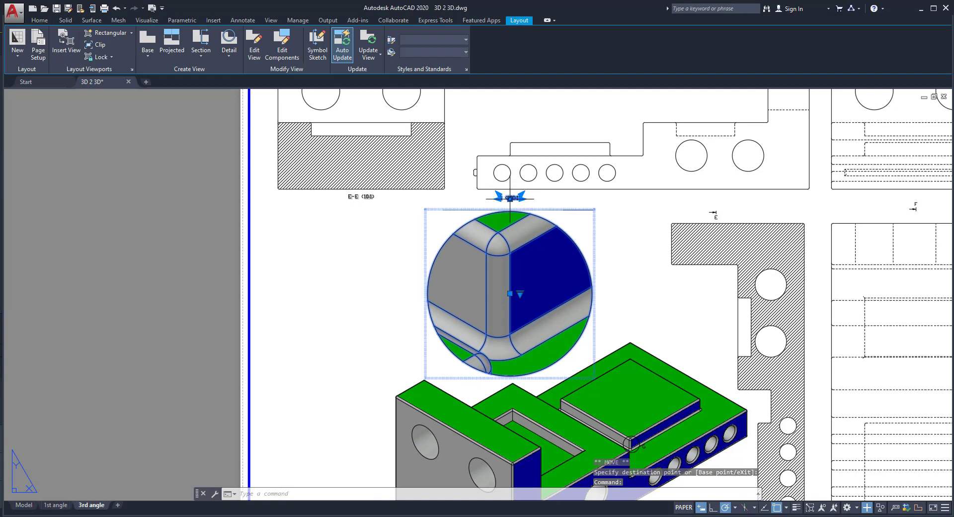
{"action": "left_click", "coordinate": [510, 198]}
{"action": "left_click", "coordinate": [399, 363]}
{"action": "scroll", "coordinate": [312, 334], "scroll_direction": "down", "scroll_amount": 3}
{"action": "key", "text": "Escape"}
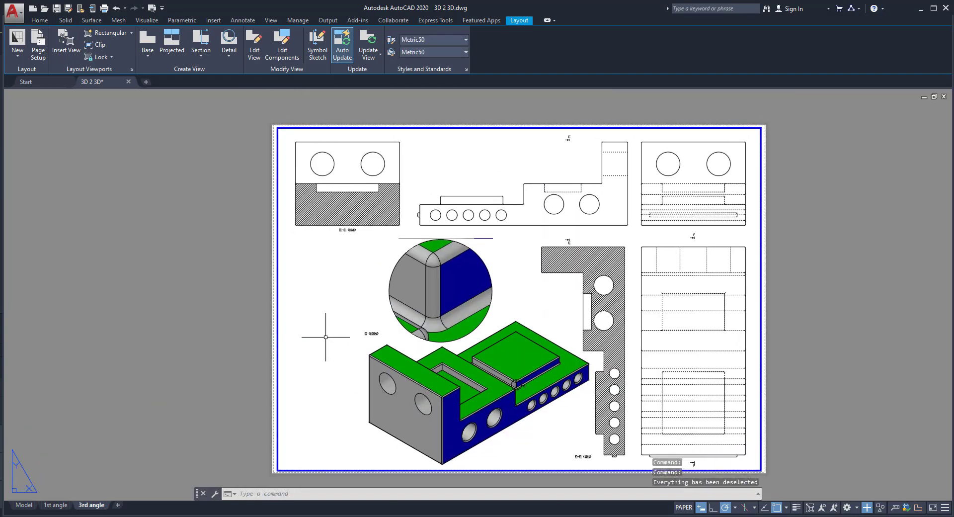
Pan the 3rd angle sheet slightly up and left
{"action": "middle_click_drag", "start_coordinate": [318, 327], "coordinate": [298, 318]}
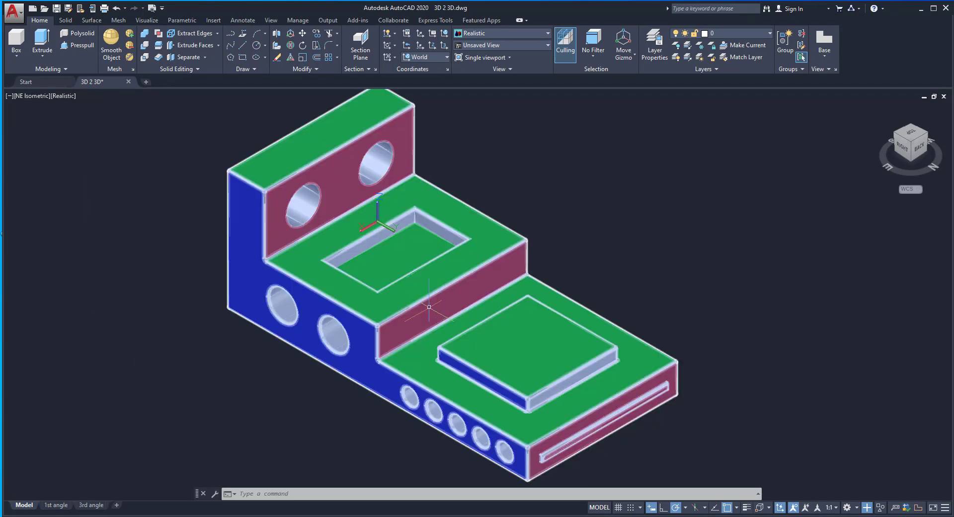
Draw a centre-radius circle on the block's red step face
{"action": "left_click", "coordinate": [265, 46]}
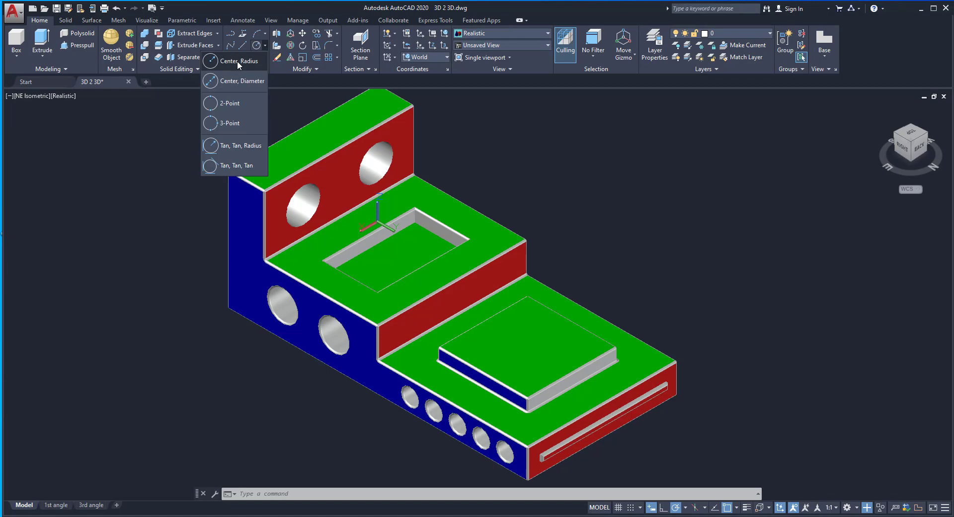
{"action": "left_click", "coordinate": [239, 62]}
{"action": "scroll", "coordinate": [405, 325], "scroll_direction": "up", "scroll_amount": 5}
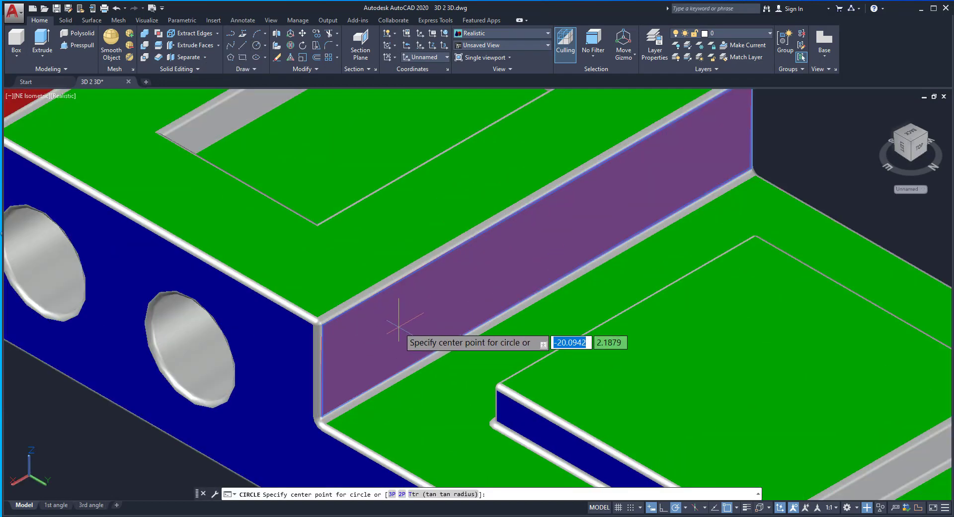
{"action": "left_click", "coordinate": [398, 327]}
{"action": "left_click", "coordinate": [420, 317]}
{"action": "scroll", "coordinate": [342, 273], "scroll_direction": "down", "scroll_amount": 5}
Copy the circle to further positions along the red face with COPY
{"action": "left_click", "coordinate": [363, 283]}
{"action": "type", "text": "co"}
{"action": "key", "text": "Return"}
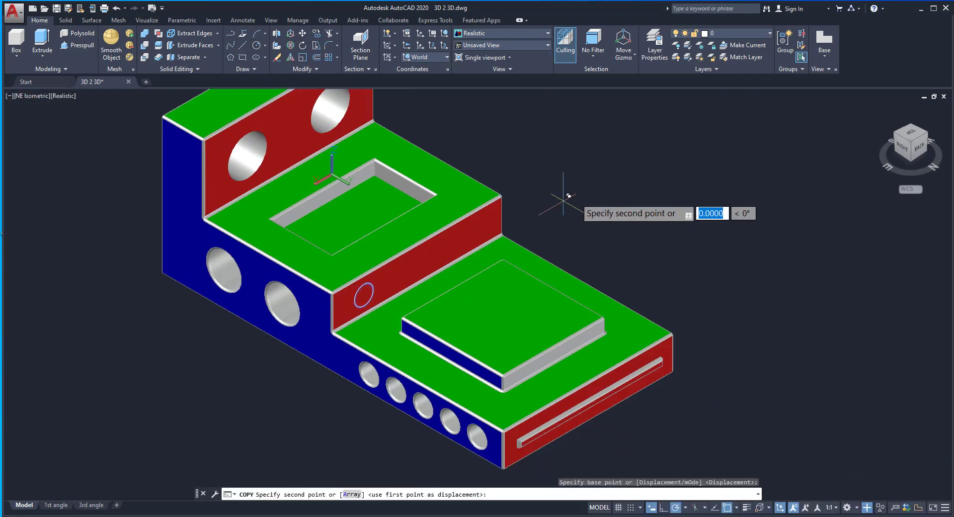
{"action": "scroll", "coordinate": [398, 276], "scroll_direction": "up", "scroll_amount": 4}
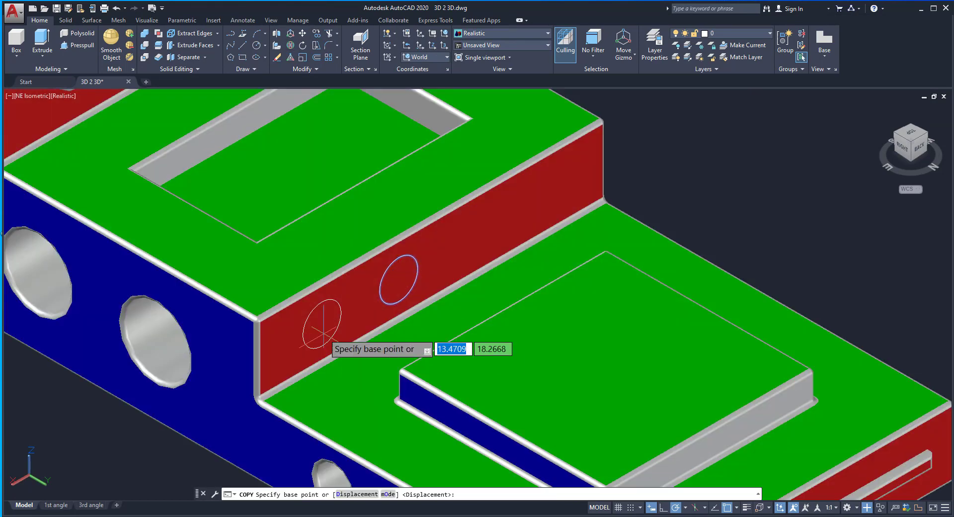
{"action": "left_click", "coordinate": [397, 278]}
{"action": "left_click", "coordinate": [475, 235]}
{"action": "left_click", "coordinate": [552, 191]}
{"action": "key", "text": "Return"}
{"action": "scroll", "coordinate": [648, 223], "scroll_direction": "down", "scroll_amount": 5}
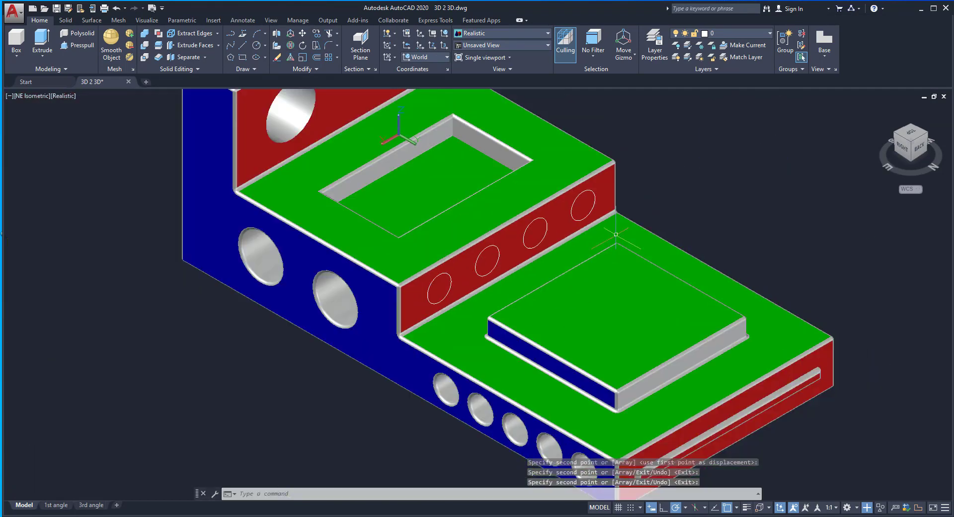
Abandon an EXT attempt and press-pull the first two circles to height 2
{"action": "type", "text": "ext"}
{"action": "key", "text": "Return"}
{"action": "scroll", "coordinate": [388, 348], "scroll_direction": "up", "scroll_amount": 3}
{"action": "right_click", "coordinate": [144, 332]}
{"action": "left_click", "coordinate": [144, 352]}
{"action": "left_click", "coordinate": [78, 44]}
{"action": "left_click", "coordinate": [377, 304]}
{"action": "scroll", "coordinate": [400, 328], "scroll_direction": "up", "scroll_amount": 3}
{"action": "type", "text": "2"}
{"action": "key", "text": "Return"}
{"action": "left_click", "coordinate": [476, 211]}
{"action": "type", "text": "2"}
{"action": "key", "text": "Return"}
Press-pull the third circle to height 2 and the fourth to height 3
{"action": "middle_click_drag", "start_coordinate": [520, 269], "coordinate": [460, 343]}
{"action": "left_click", "coordinate": [516, 248]}
{"action": "type", "text": "2"}
{"action": "key", "text": "Return"}
{"action": "left_click", "coordinate": [594, 203]}
{"action": "type", "text": "3"}
{"action": "key", "text": "Return"}
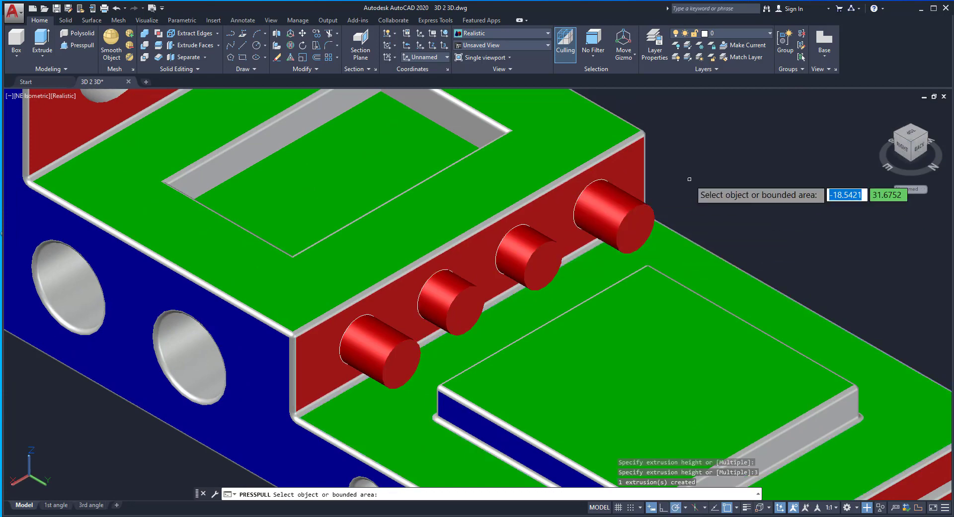
{"action": "key", "text": "Escape"}
Delete the leftover outline circles and show the whole block
{"action": "scroll", "coordinate": [353, 313], "scroll_direction": "up", "scroll_amount": 6}
{"action": "left_click", "coordinate": [358, 303]}
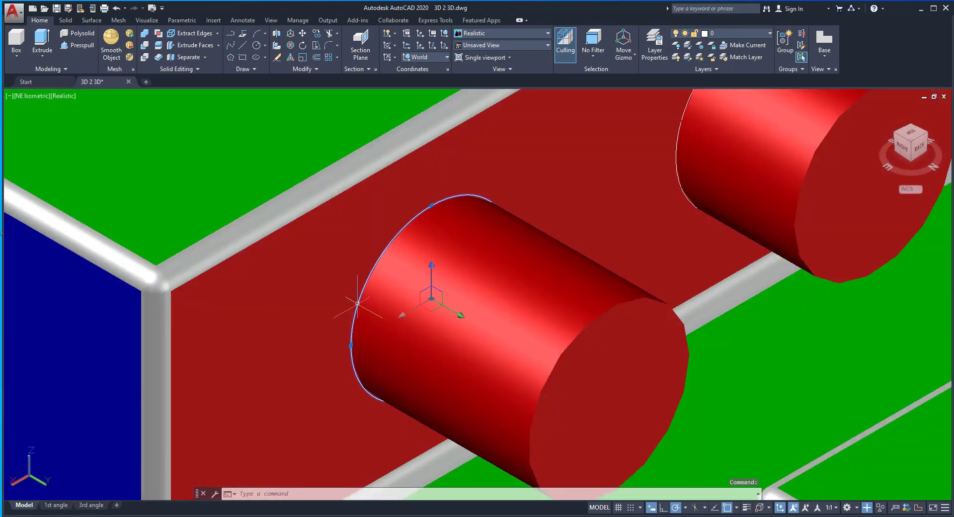
{"action": "scroll", "coordinate": [357, 303], "scroll_direction": "down", "scroll_amount": 6}
{"action": "key", "text": "Delete"}
{"action": "middle_click_drag", "start_coordinate": [218, 360], "coordinate": [230, 335]}
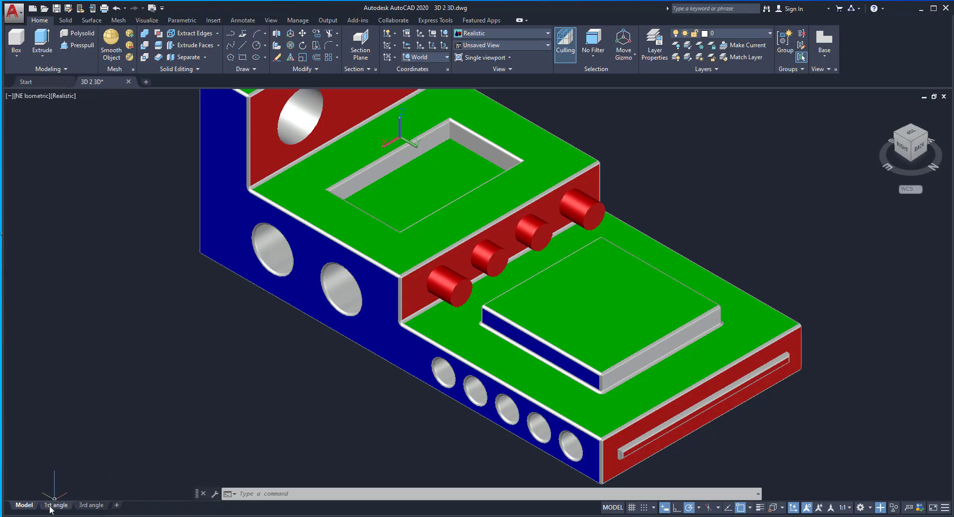
Cycle through the 1st angle and 3rd angle layouts to inspect the regenerated views, ending on 3rd angle
{"action": "key", "text": "ctrl+Page_Down"}
{"action": "key", "text": "ctrl+Page_Down"}
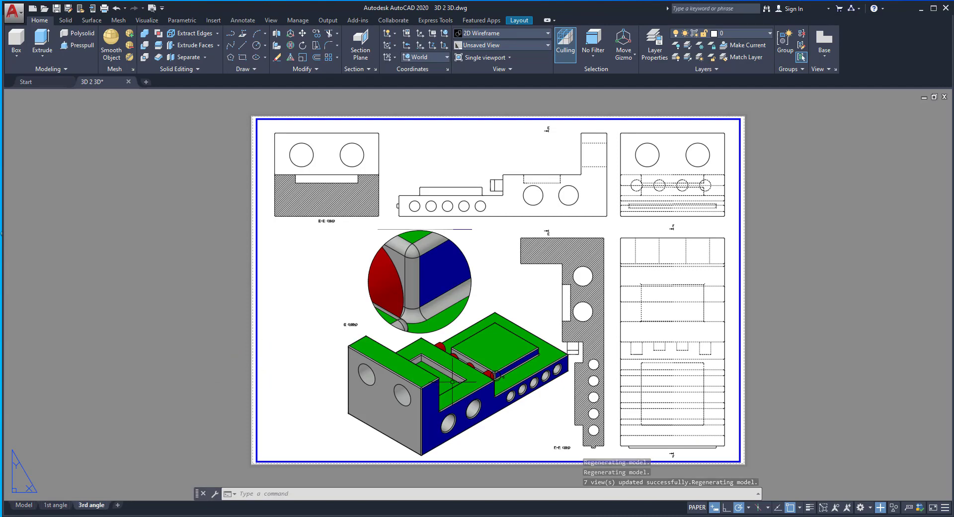
{"action": "scroll", "coordinate": [452, 381], "scroll_direction": "up", "scroll_amount": 4}
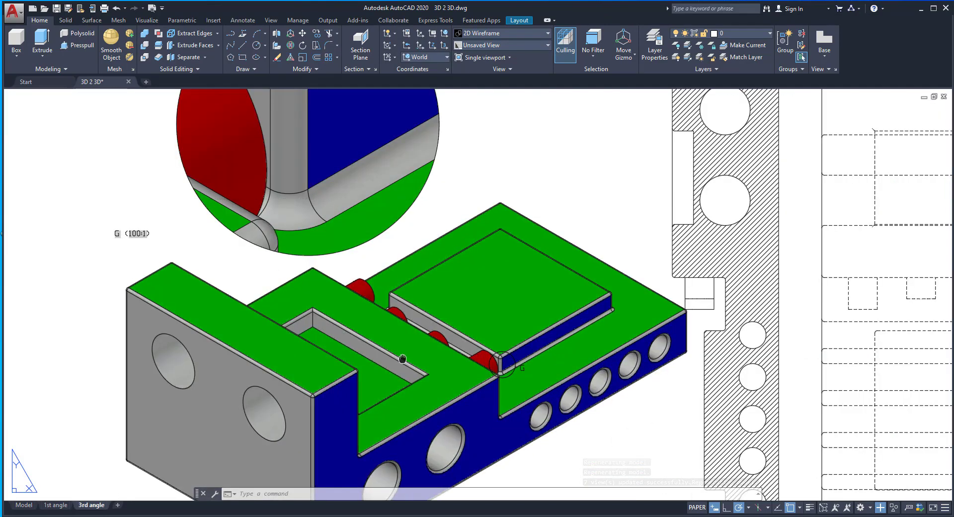
{"action": "scroll", "coordinate": [402, 358], "scroll_direction": "down", "scroll_amount": 5}
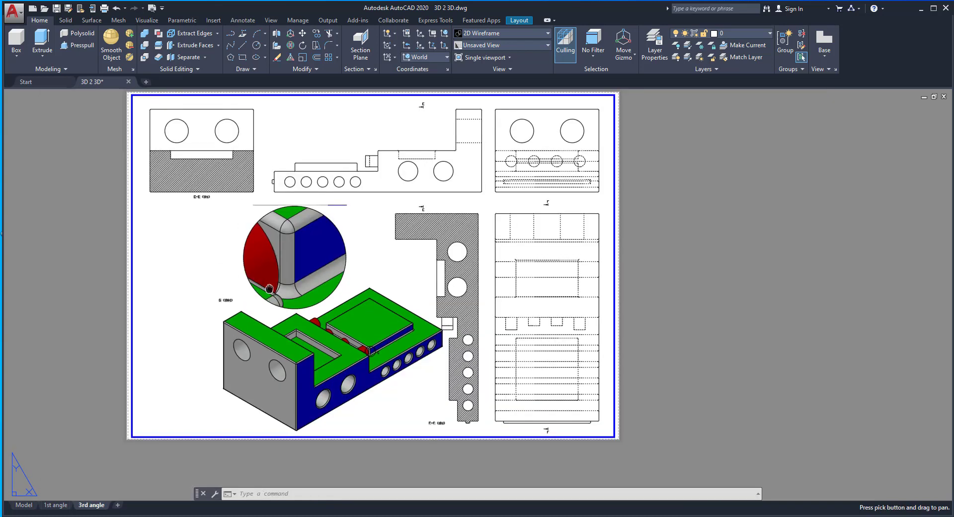
{"action": "middle_click_drag", "start_coordinate": [379, 249], "coordinate": [381, 257]}
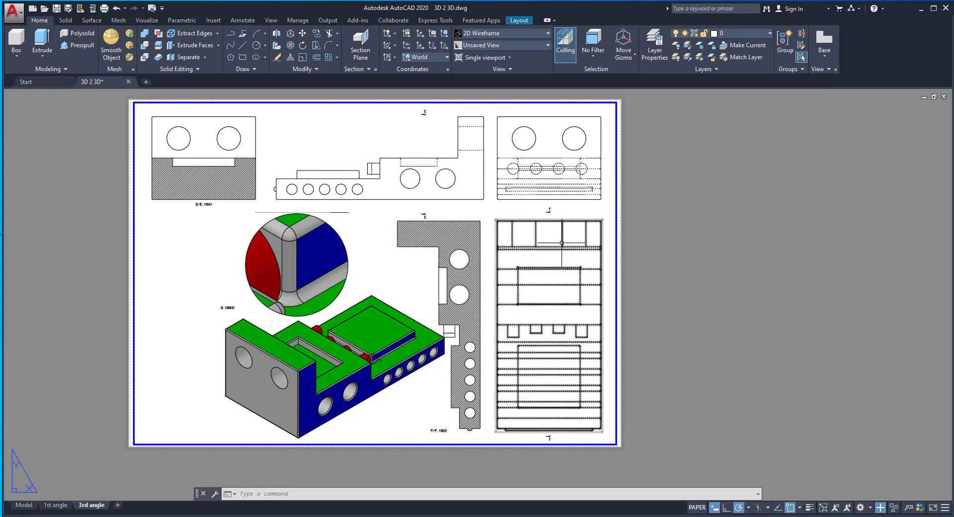
{"action": "key", "text": "ctrl+Page_Up"}
{"action": "left_click", "coordinate": [88, 505]}
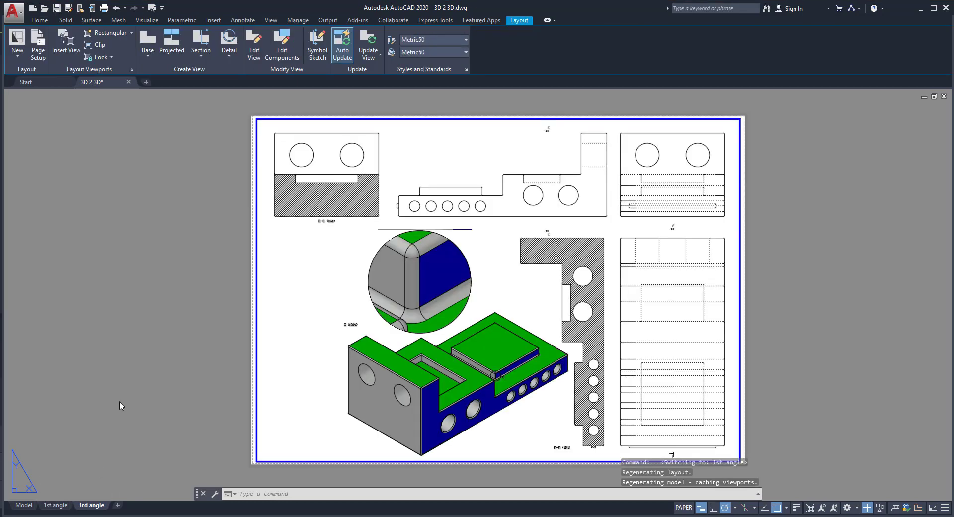